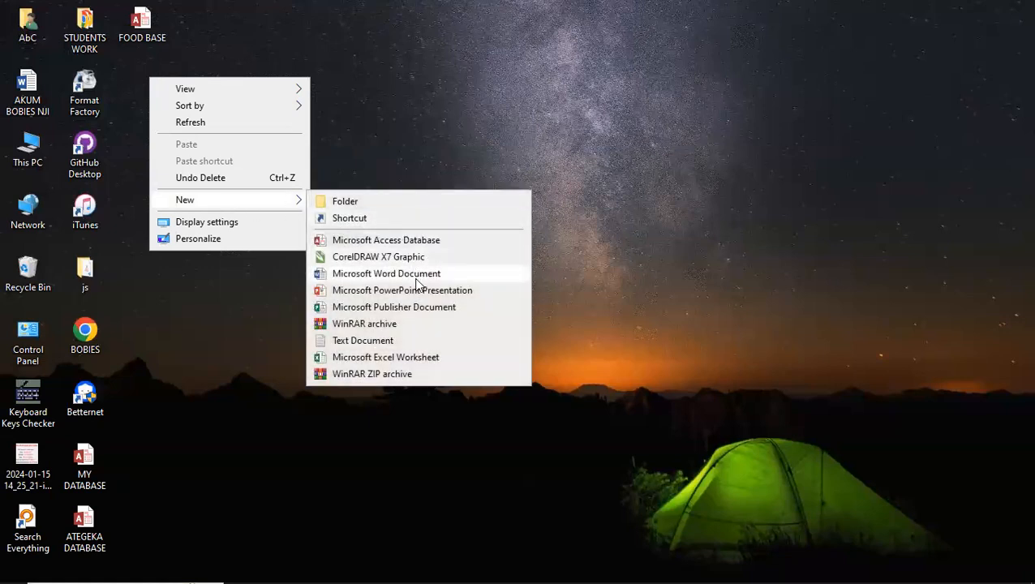
# Create a new Microsoft Word document on the desktop and rename it with a person's first name in lowercase
pyautogui.click(386, 273)
pyautogui.press('Return')
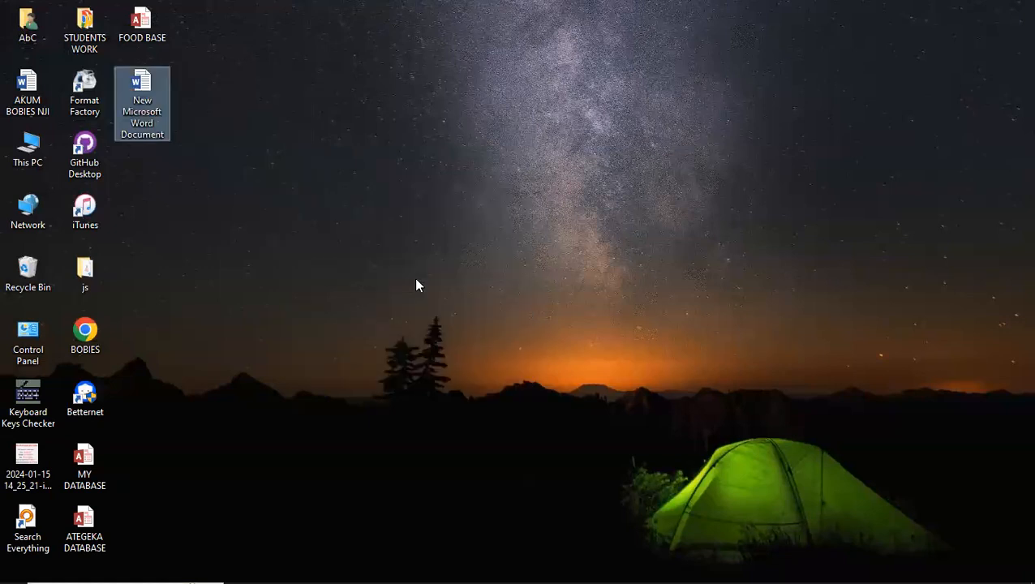
pyautogui.rightClick(138, 89)
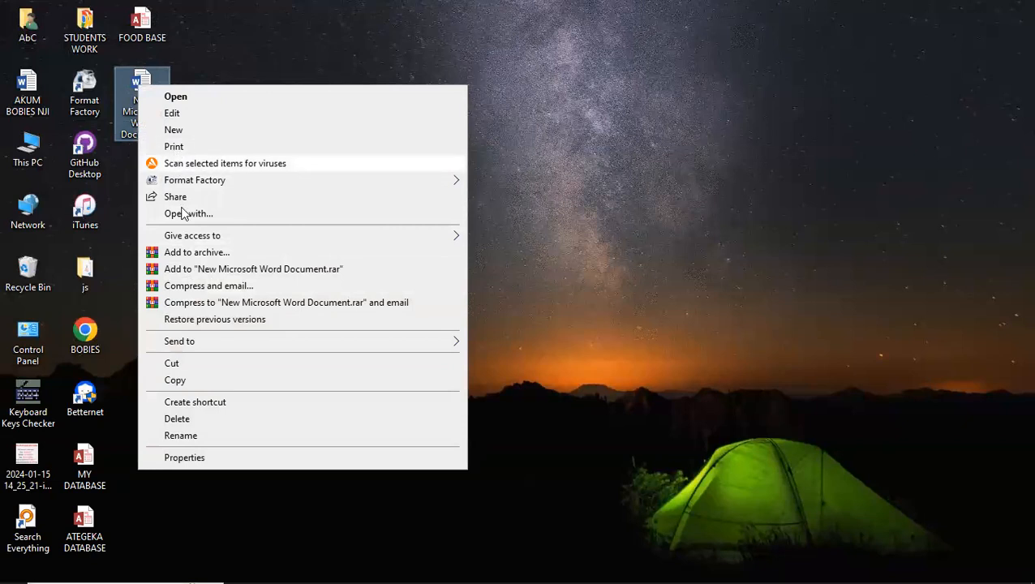
pyautogui.click(202, 436)
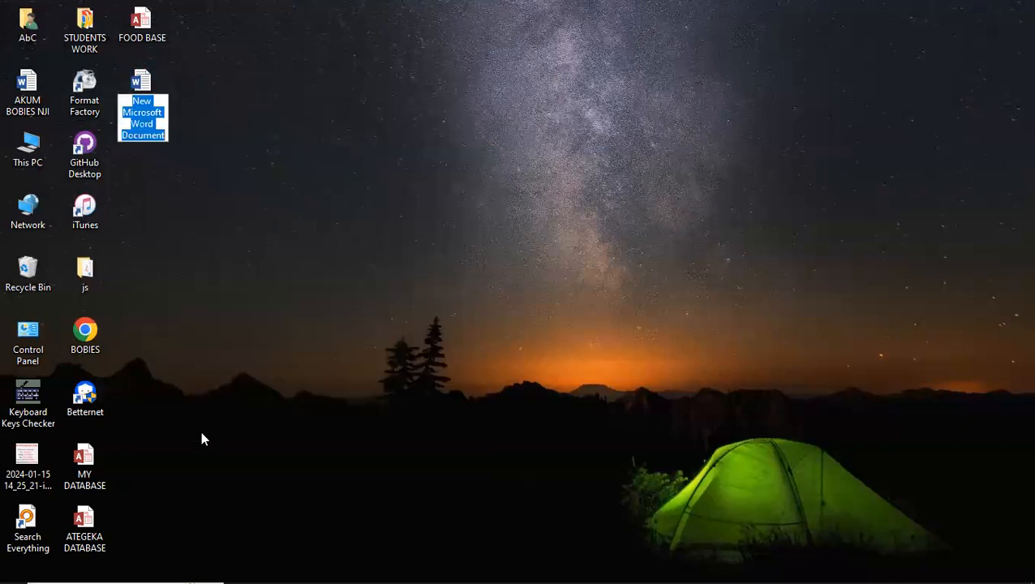
pyautogui.write('pous')
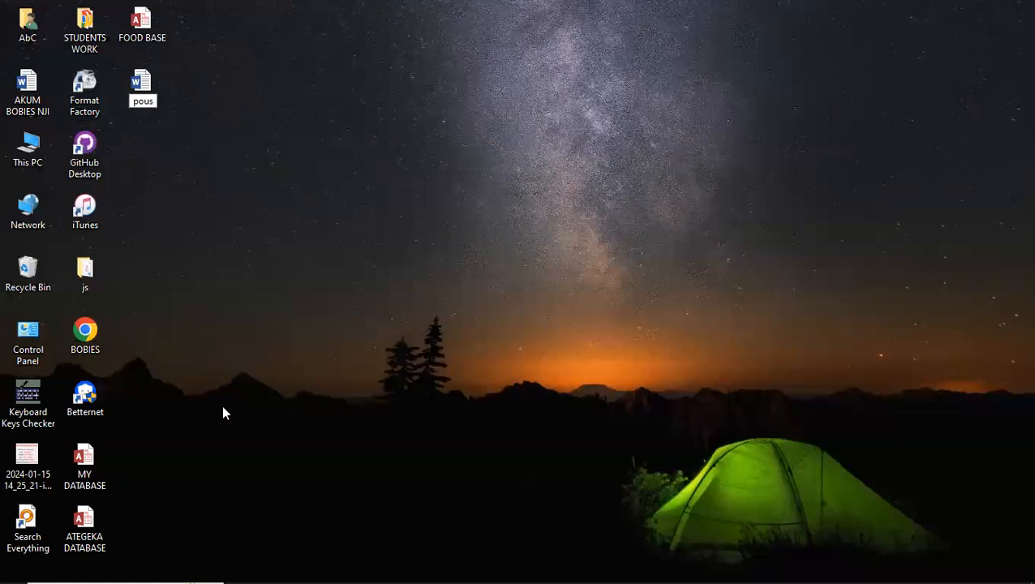
pyautogui.press('BackSpace')
pyautogui.press('BackSpace')
pyautogui.press('BackSpace')
pyautogui.write('ius')
pyautogui.press('Return')
# Open the new document and write the sentence "My name is" followed by the person's name
pyautogui.rightClick(145, 83)
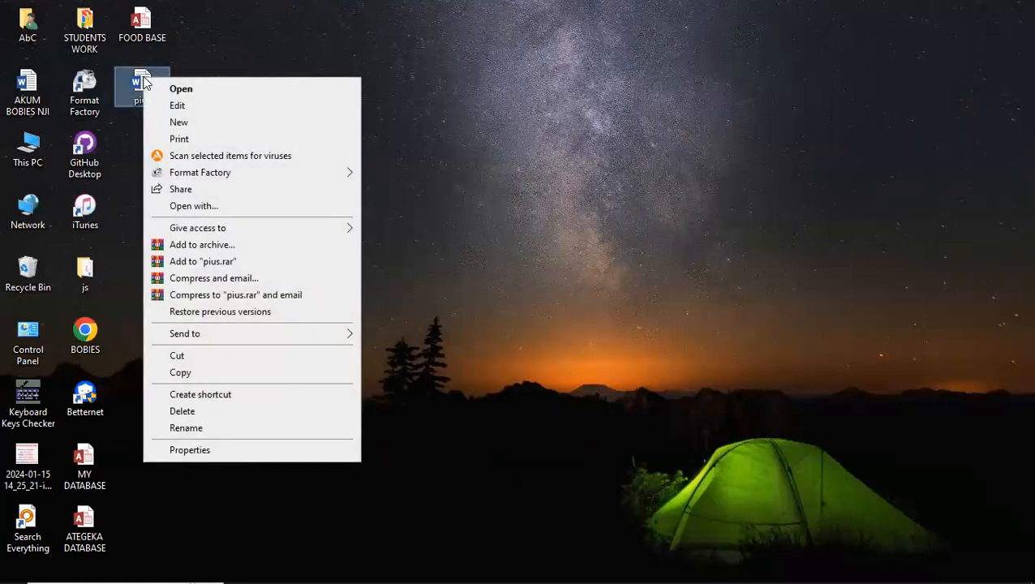
pyautogui.click(170, 88)
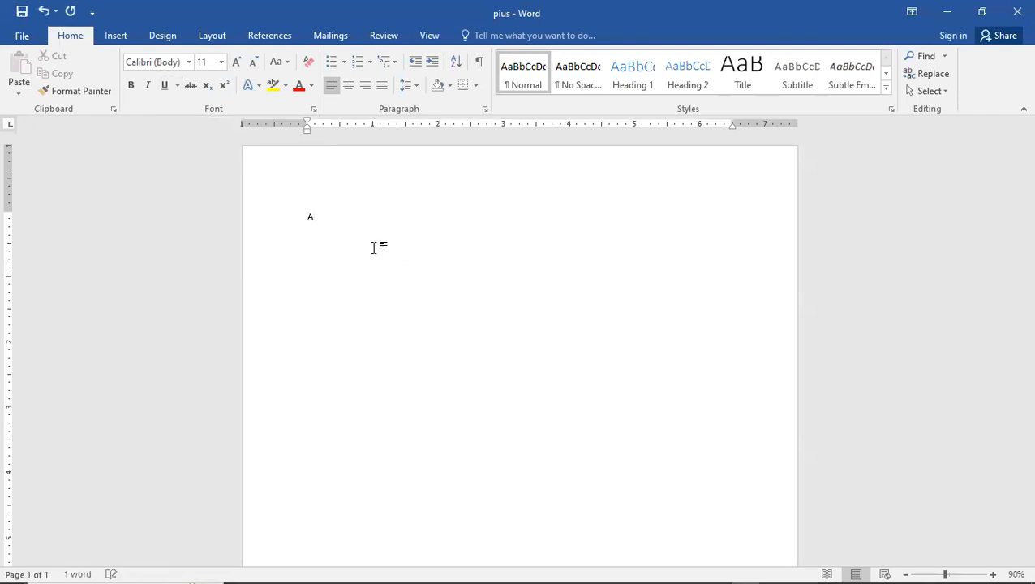
pyautogui.write('m')
pyautogui.press('BackSpace')
pyautogui.write('My name is Ategeka')
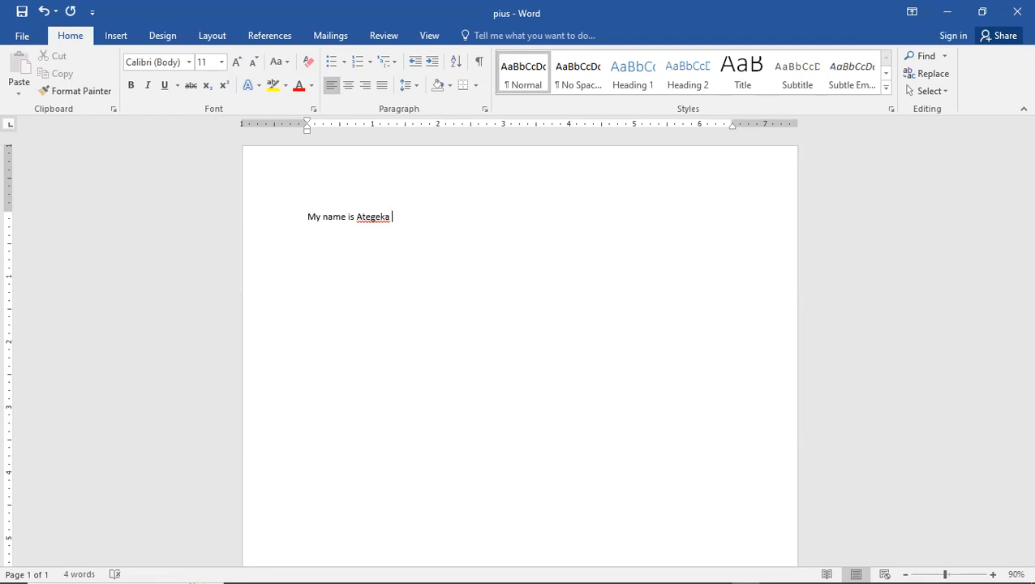
# Practise selecting the first word and the full line, ending with the whole "My name is" sentence selected
pyautogui.tripleClick(305, 217)
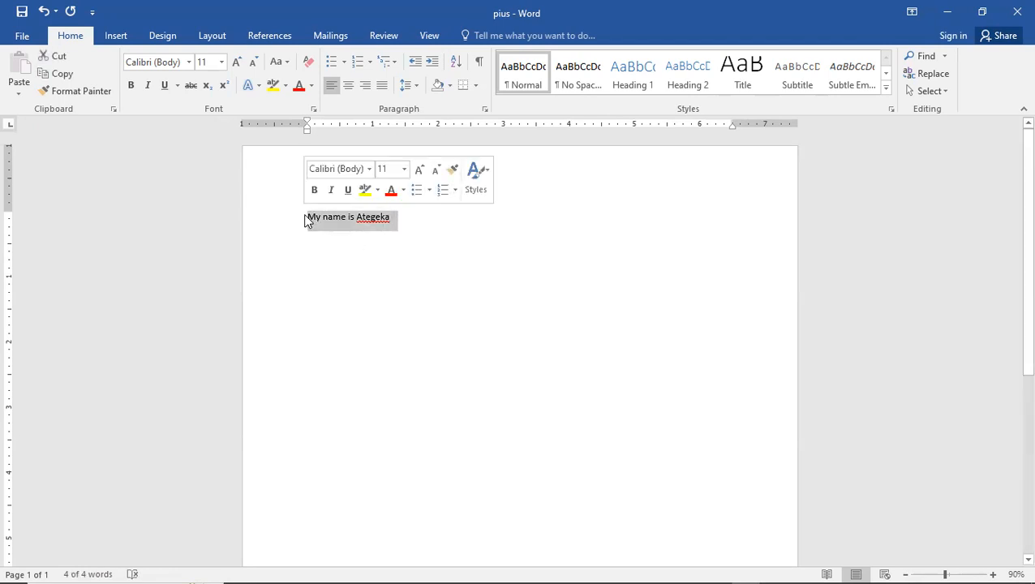
pyautogui.tripleClick(305, 216)
pyautogui.doubleClick(305, 217)
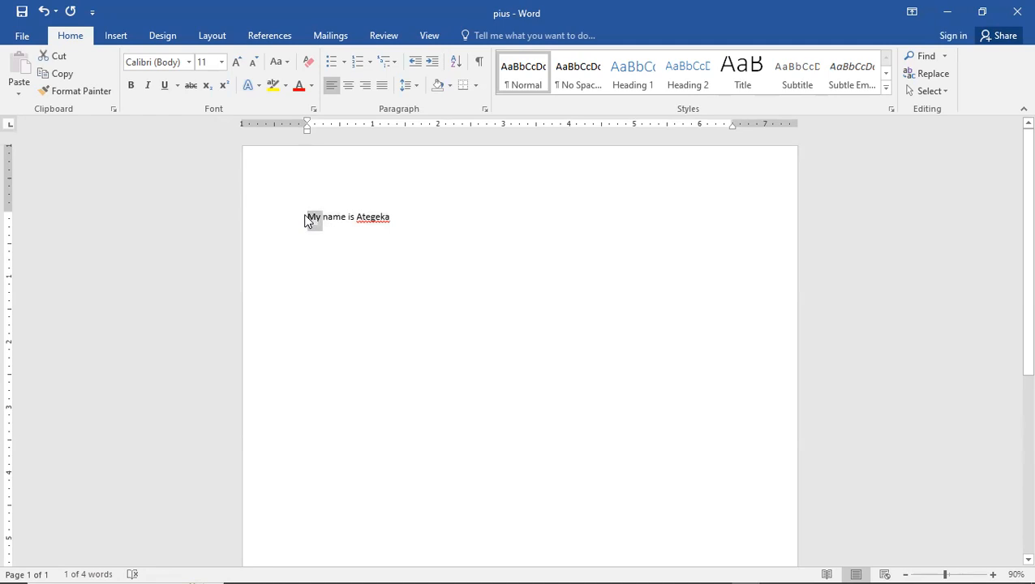
pyautogui.click(305, 216)
pyautogui.click(306, 217)
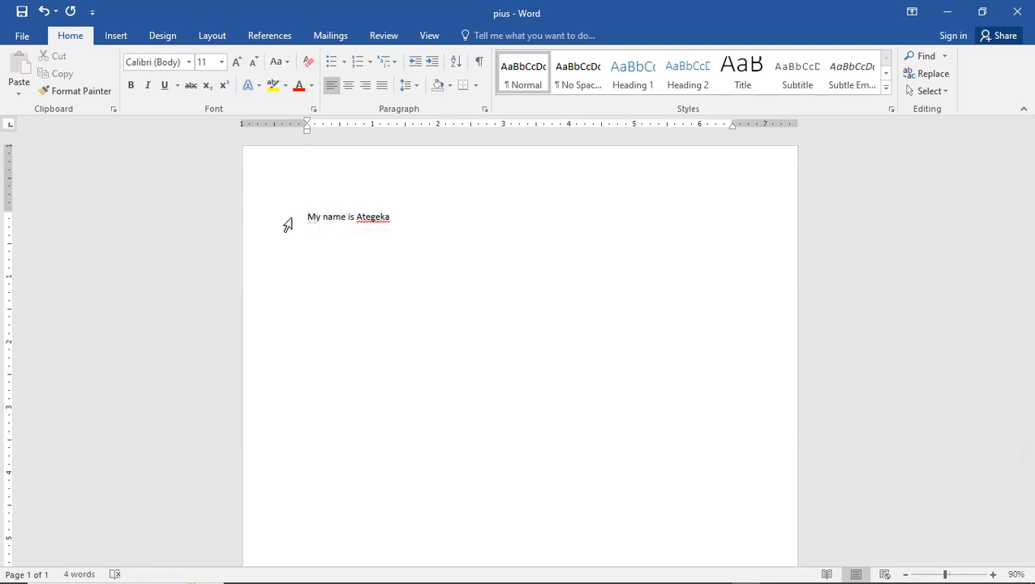
pyautogui.moveTo(309, 216); pyautogui.dragTo(392, 228)
pyautogui.click(392, 230)
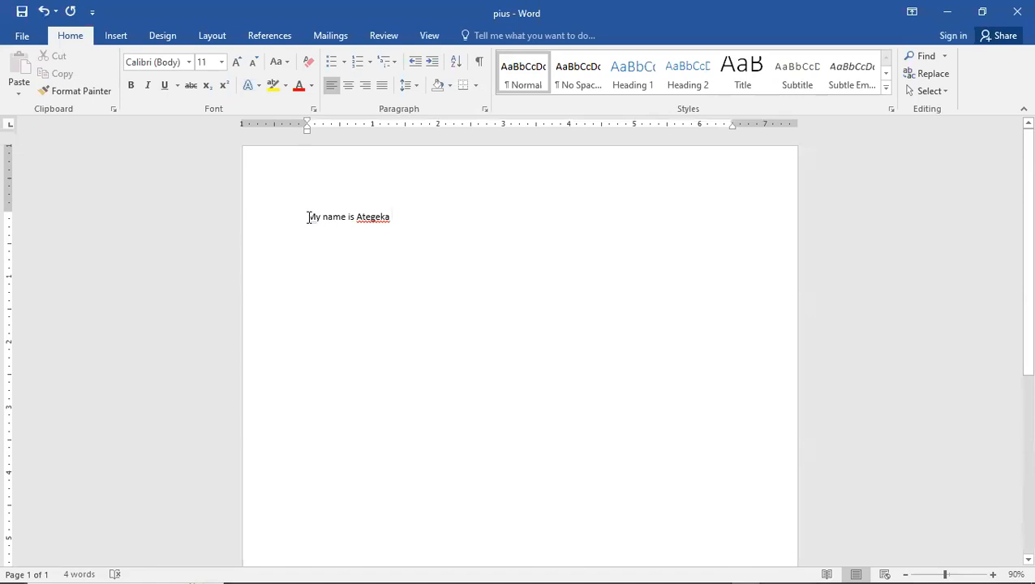
pyautogui.moveTo(310, 217); pyautogui.dragTo(402, 235)
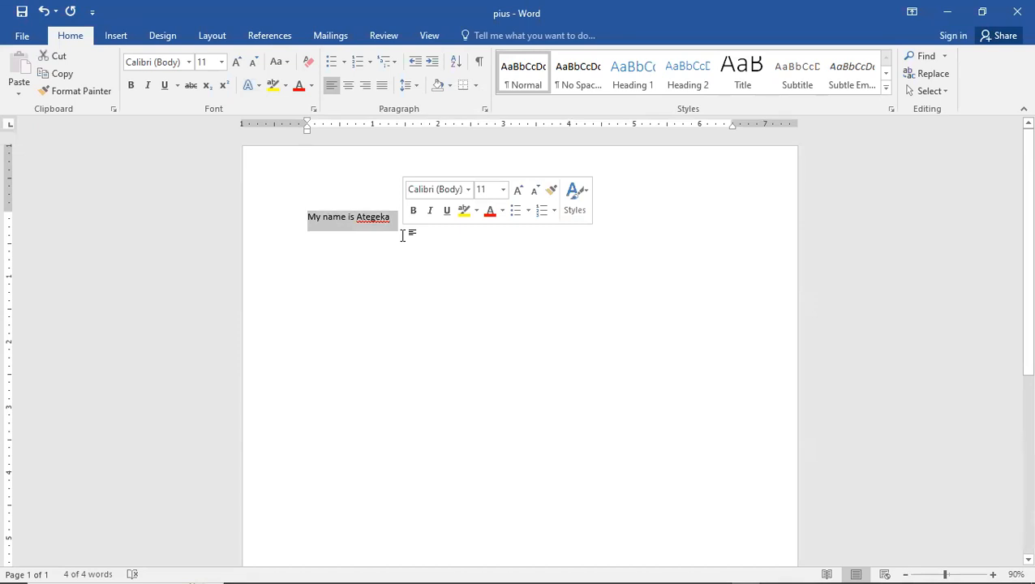
pyautogui.click(403, 234)
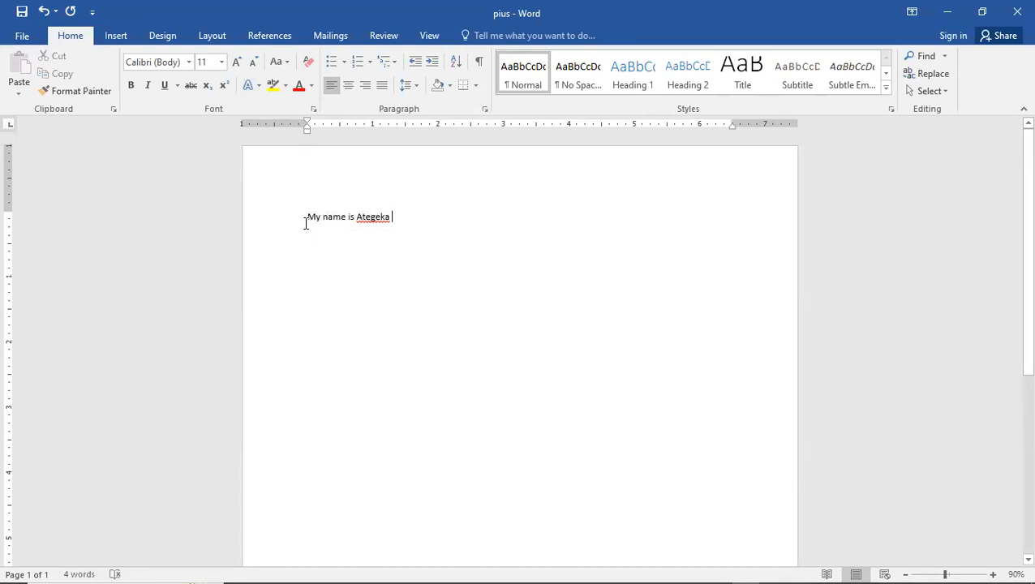
pyautogui.moveTo(312, 221); pyautogui.dragTo(380, 228)
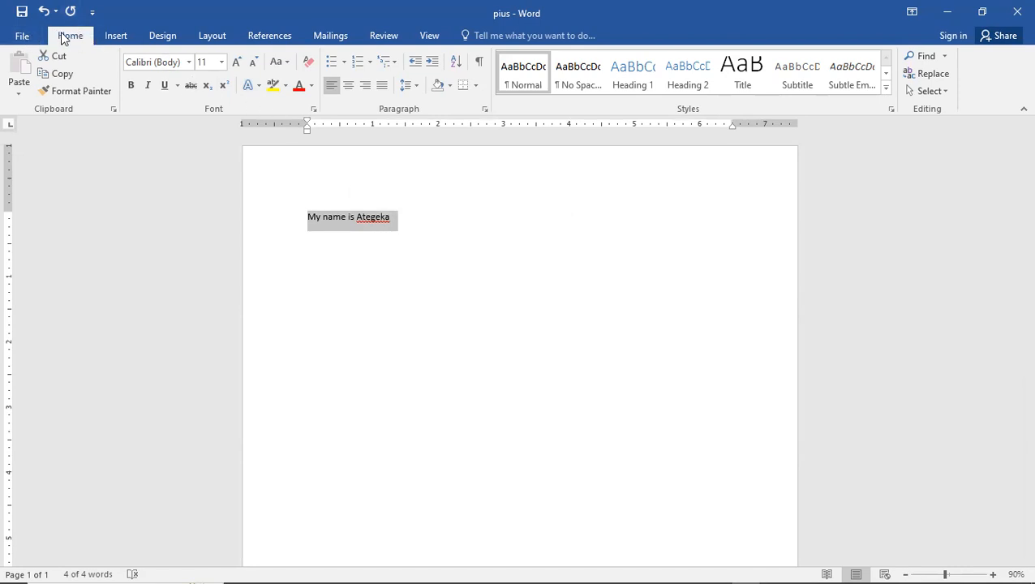
pyautogui.click(112, 37)
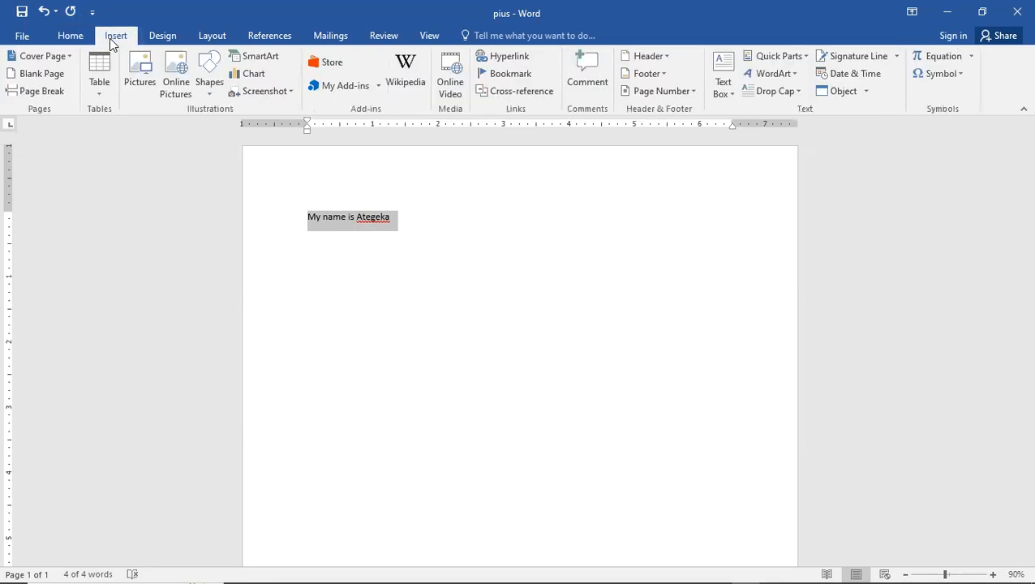
pyautogui.click(160, 41)
pyautogui.click(212, 35)
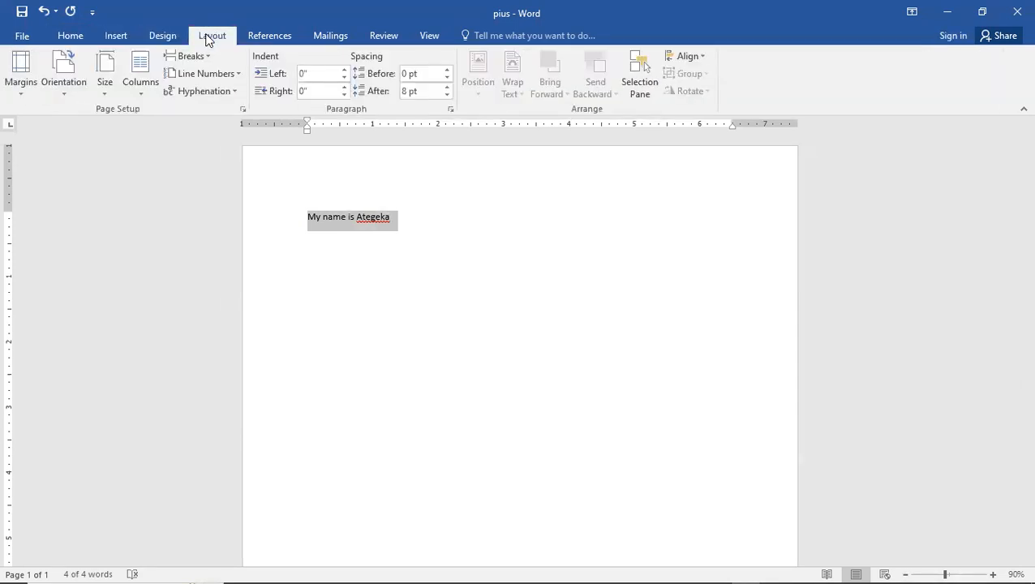
pyautogui.click(265, 37)
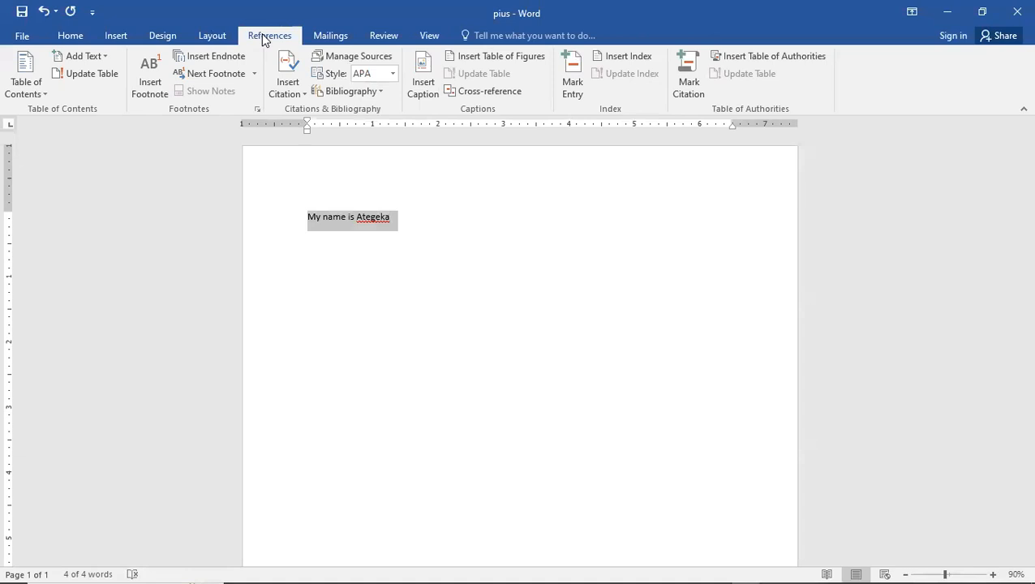
# Copy the selected sentence and paste it on a new line directly below the original
pyautogui.click(77, 36)
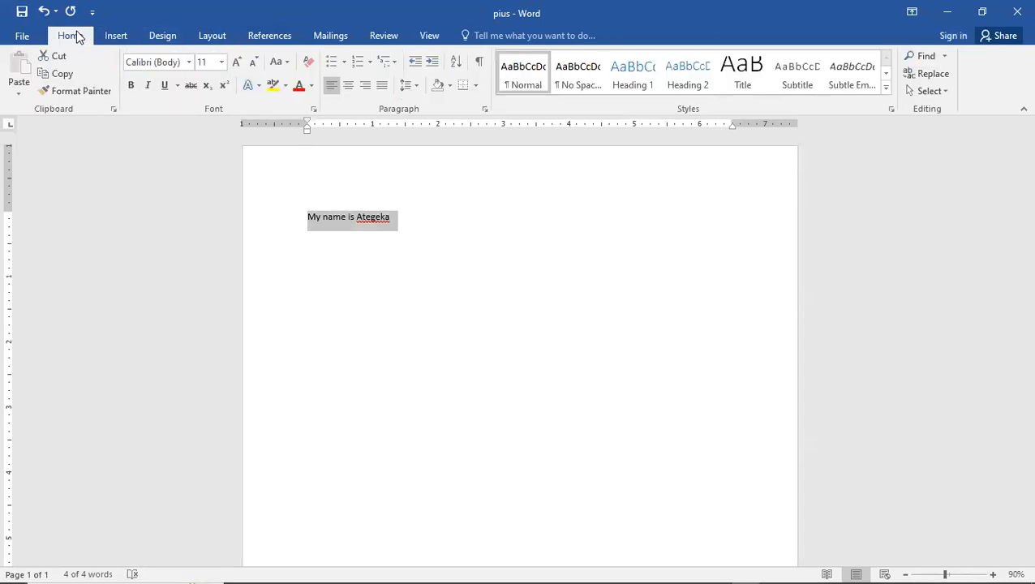
pyautogui.click(67, 73)
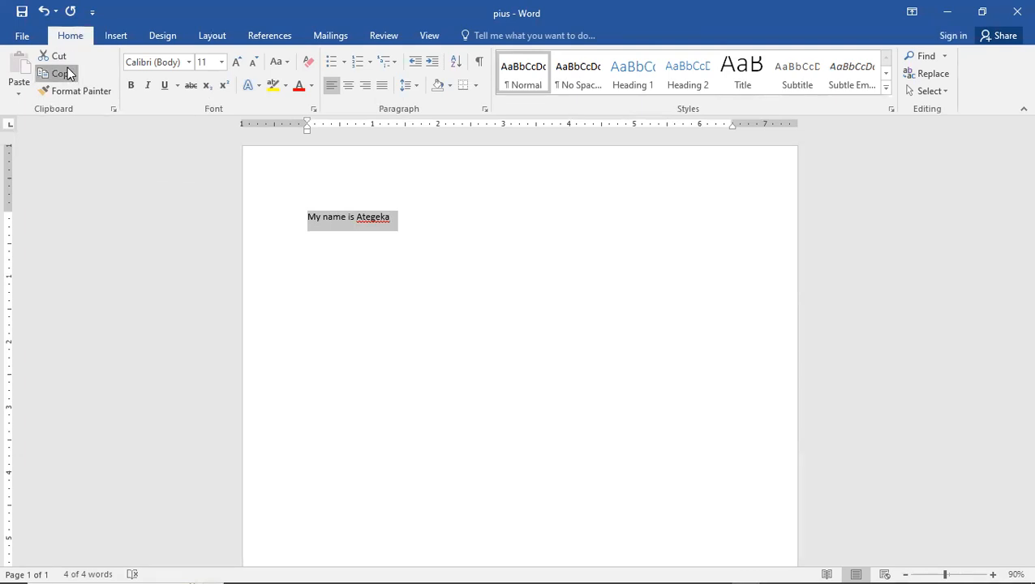
pyautogui.click(399, 226)
pyautogui.press('Return')
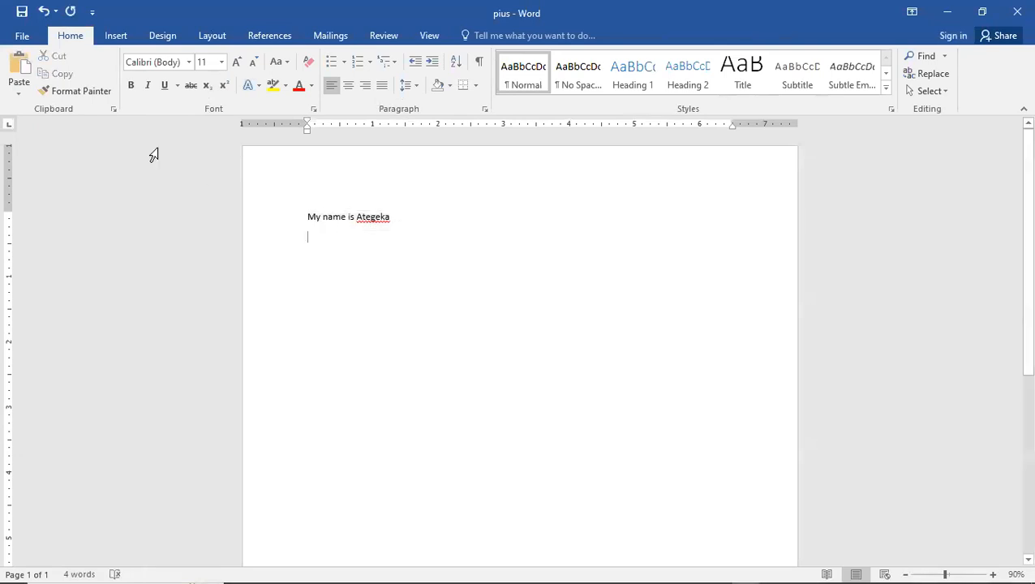
pyautogui.click(22, 69)
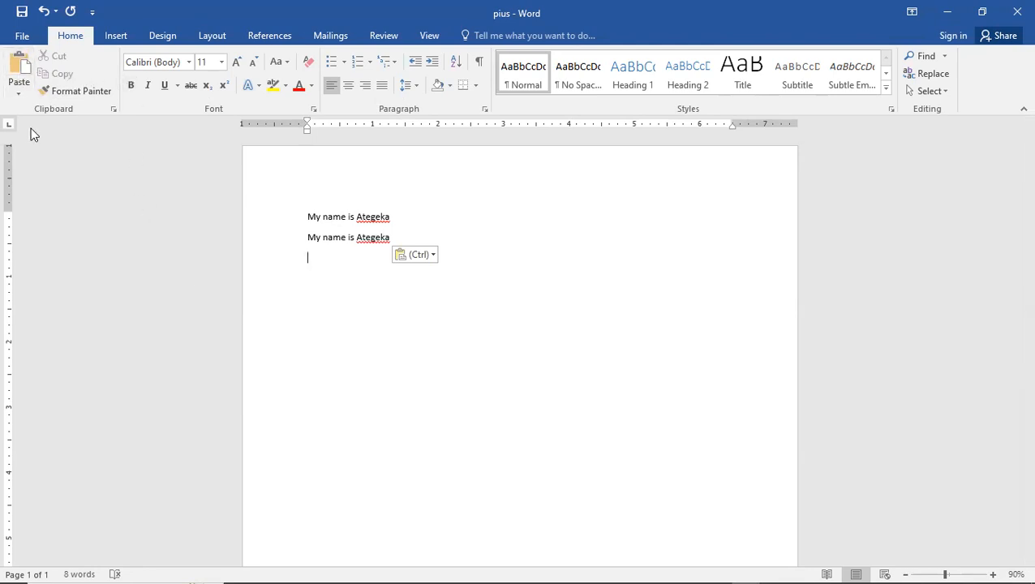
# Cut the second "My name is" line out of the document and undo the cut
pyautogui.moveTo(395, 237); pyautogui.dragTo(305, 240)
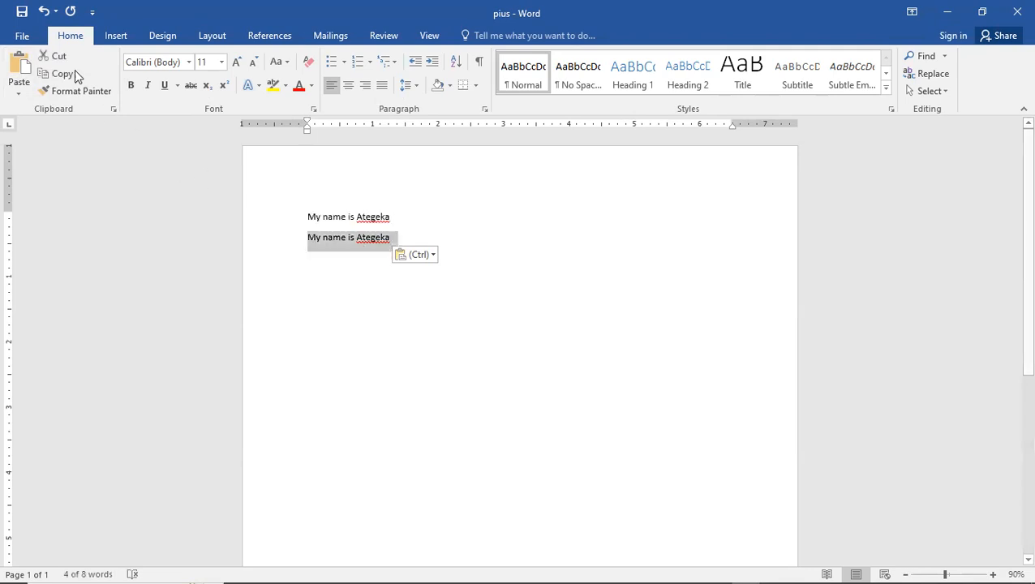
pyautogui.click(54, 56)
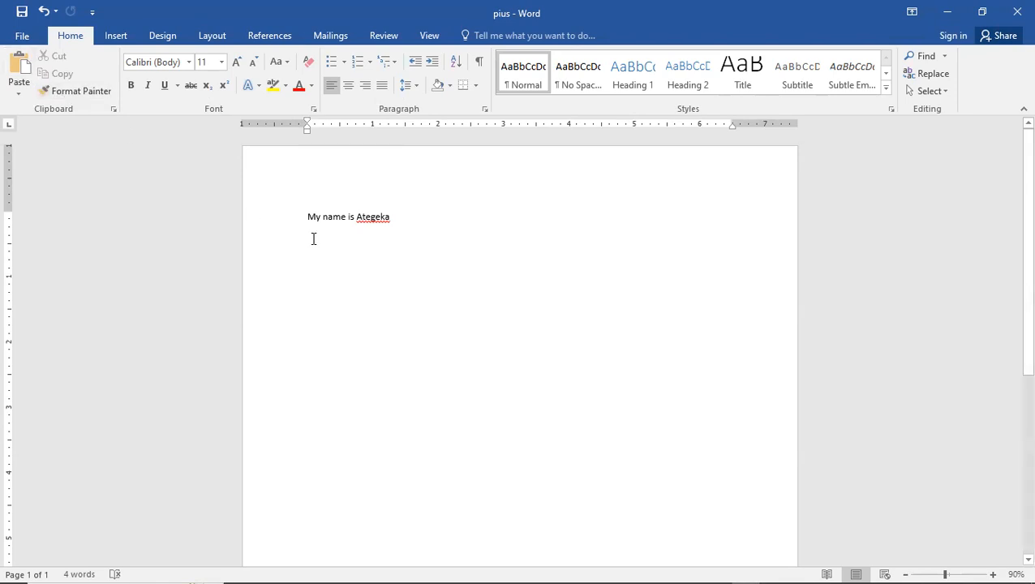
pyautogui.hotkey('ctrl', 'z')
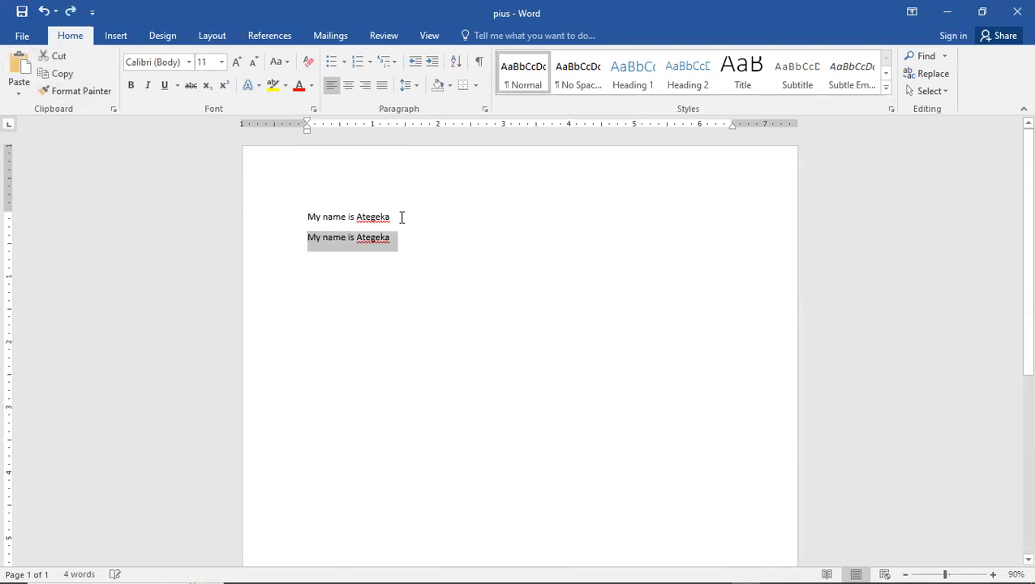
# Cut both "My name is" lines and paste them back into the empty document
pyautogui.click(403, 244)
pyautogui.moveTo(400, 245); pyautogui.dragTo(302, 209)
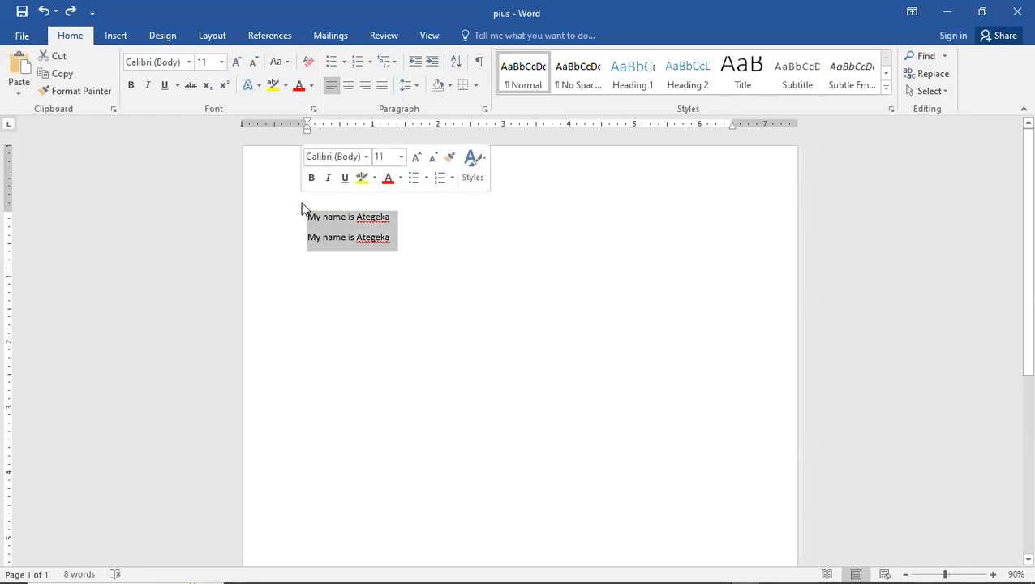
pyautogui.click(58, 57)
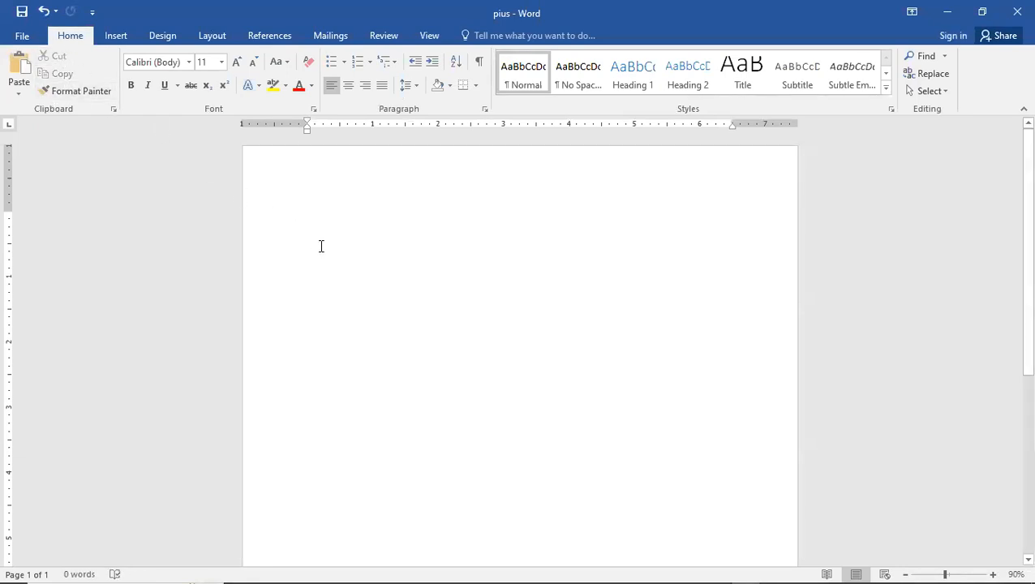
pyautogui.click(18, 73)
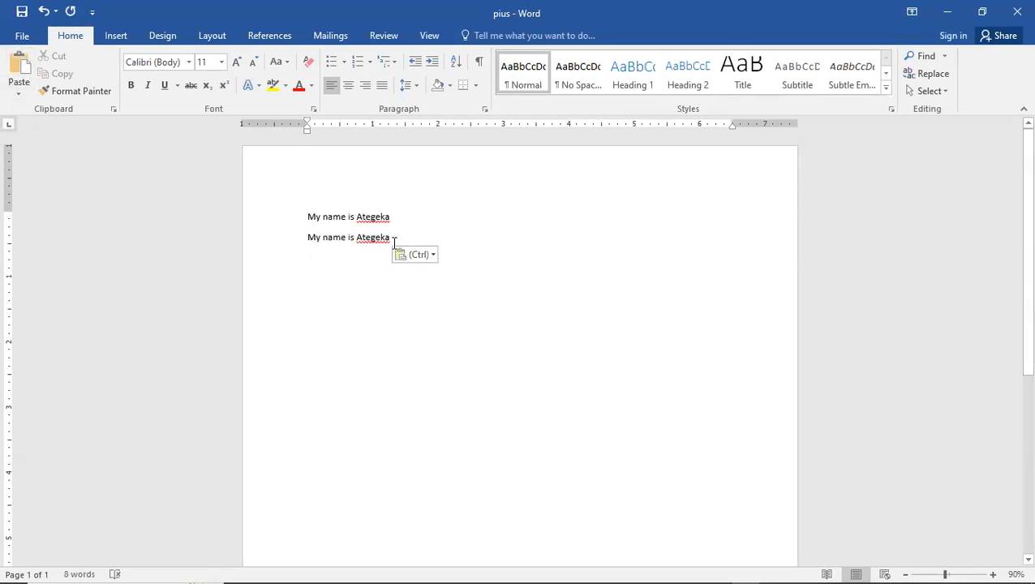
# Copy both "My name is" lines and paste them below to make four lines
pyautogui.moveTo(393, 237); pyautogui.dragTo(295, 201)
pyautogui.click(64, 73)
pyautogui.click(400, 254)
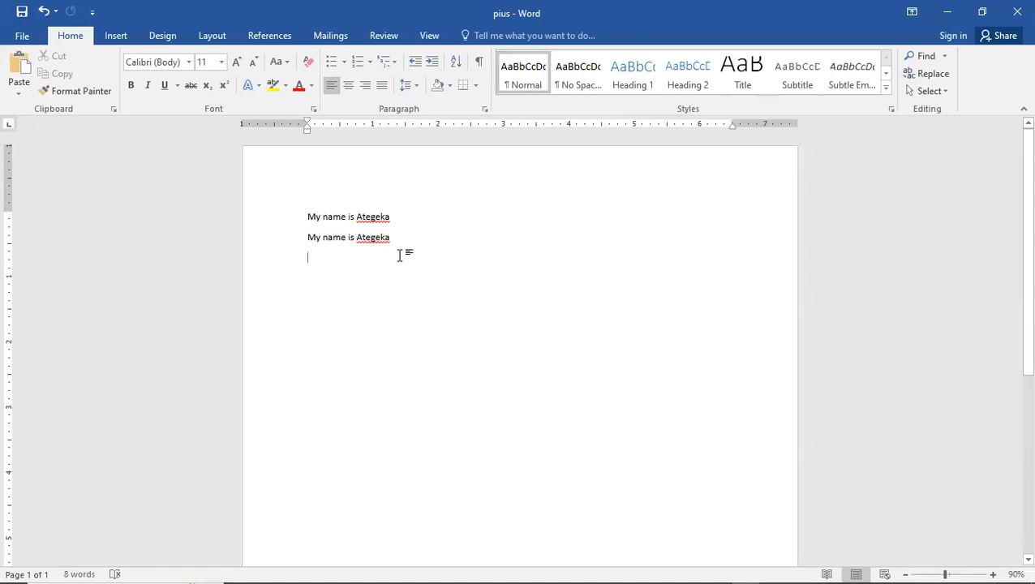
pyautogui.click(19, 67)
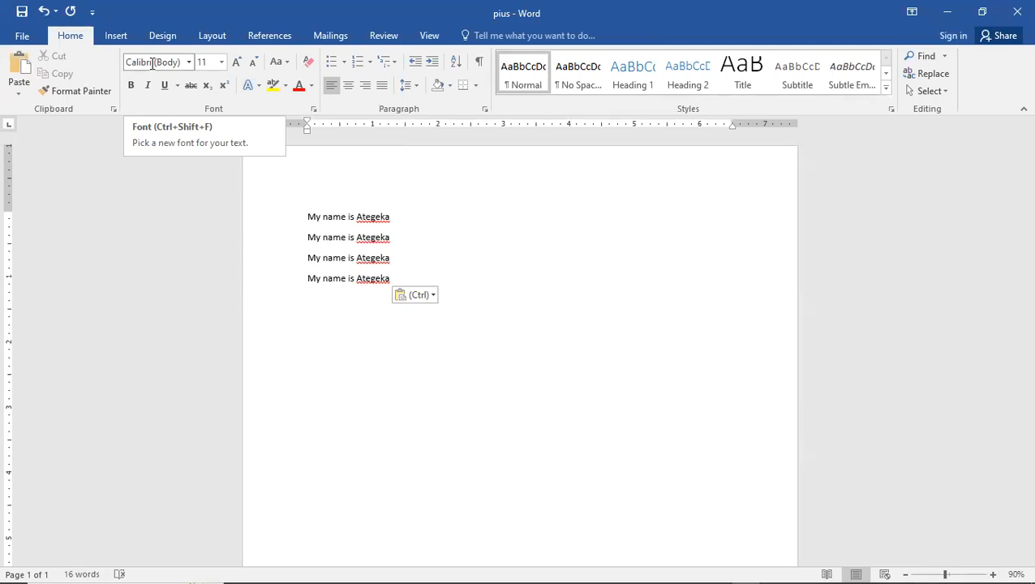
# Change the font of all four "My name is" lines to Bell MT
pyautogui.moveTo(389, 284); pyautogui.dragTo(318, 217)
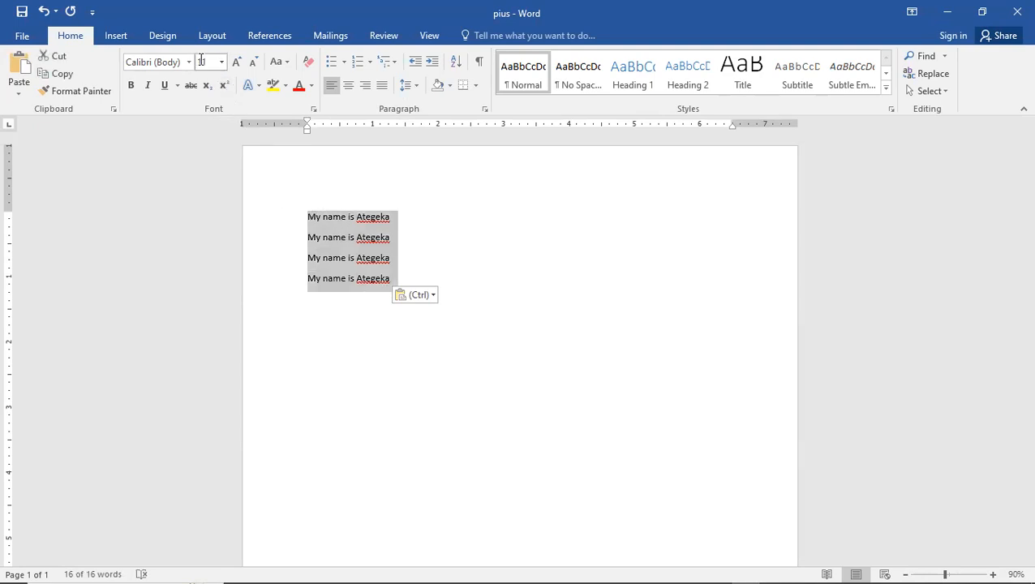
pyautogui.click(189, 63)
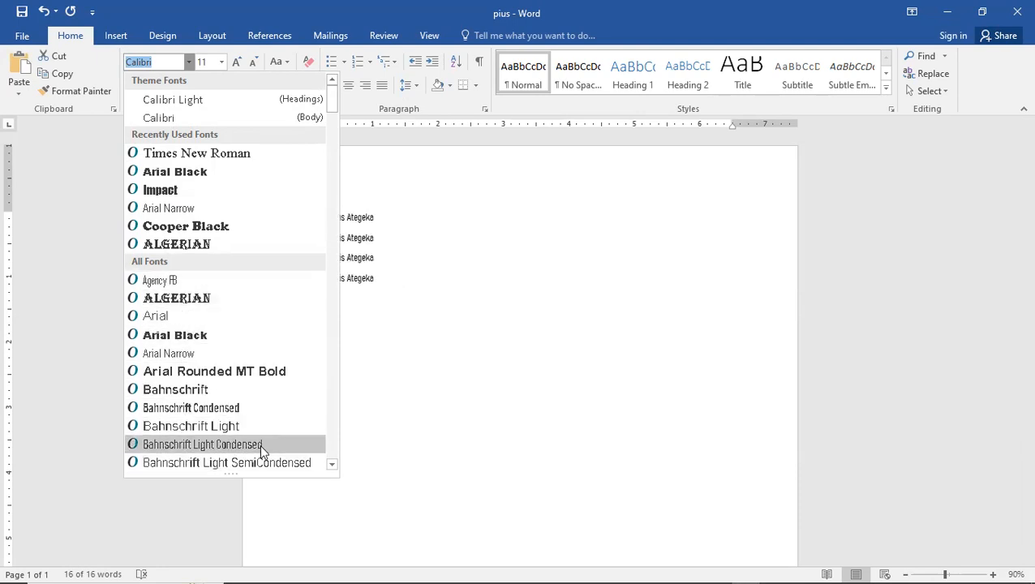
pyautogui.click(330, 465)
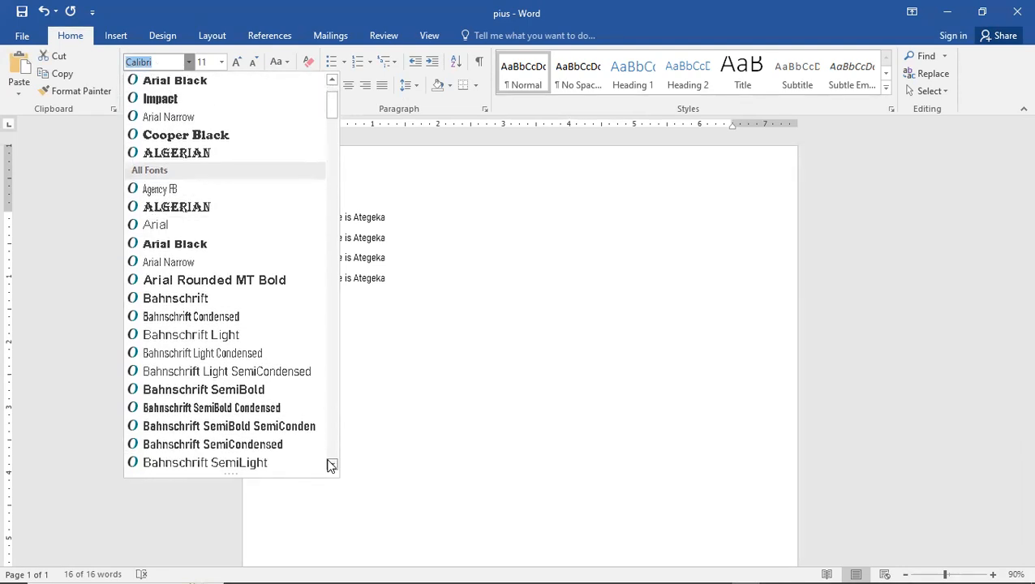
pyautogui.click(331, 465)
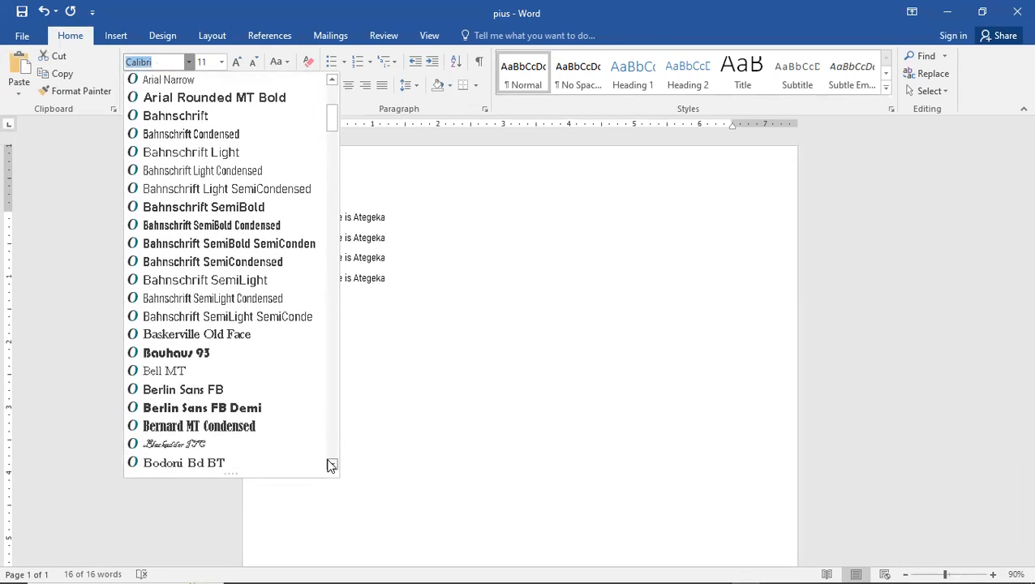
pyautogui.click(199, 371)
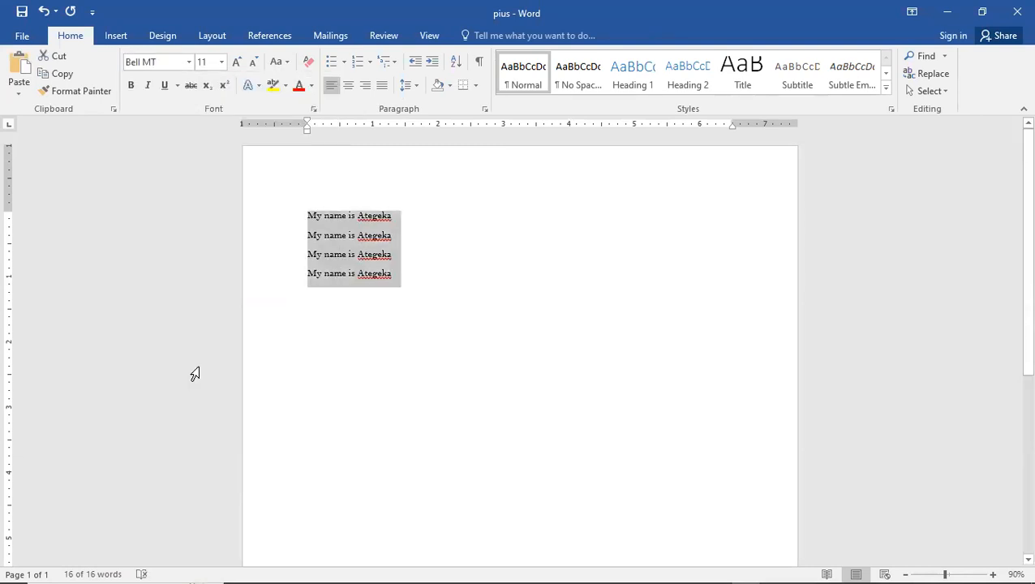
# Set the font size of the four "My name is" lines to 26, and enlarge it step by step to 72
pyautogui.click(222, 62)
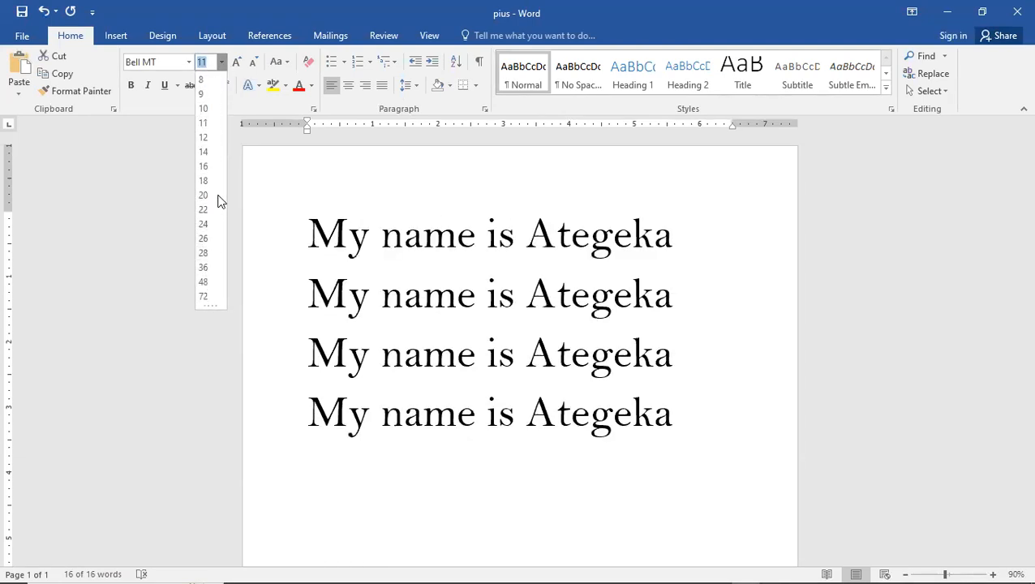
pyautogui.click(205, 242)
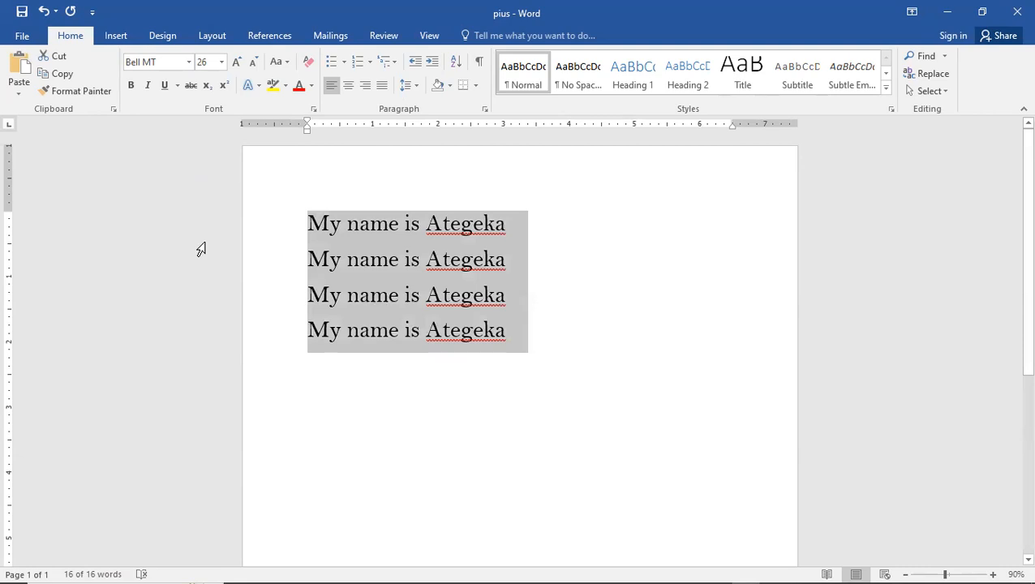
pyautogui.click(238, 64)
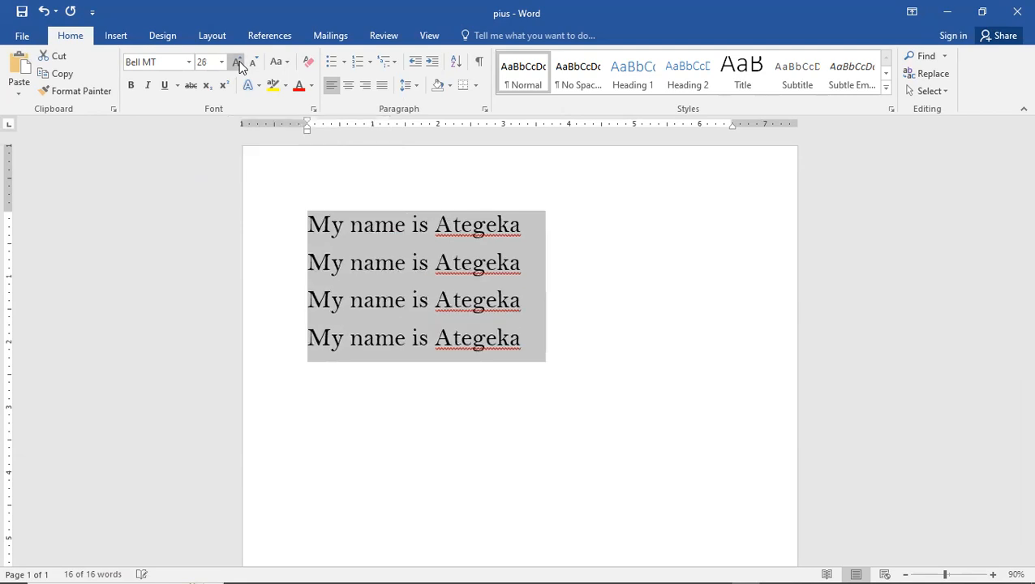
pyautogui.click(238, 65)
pyautogui.click(238, 65)
pyautogui.click(239, 65)
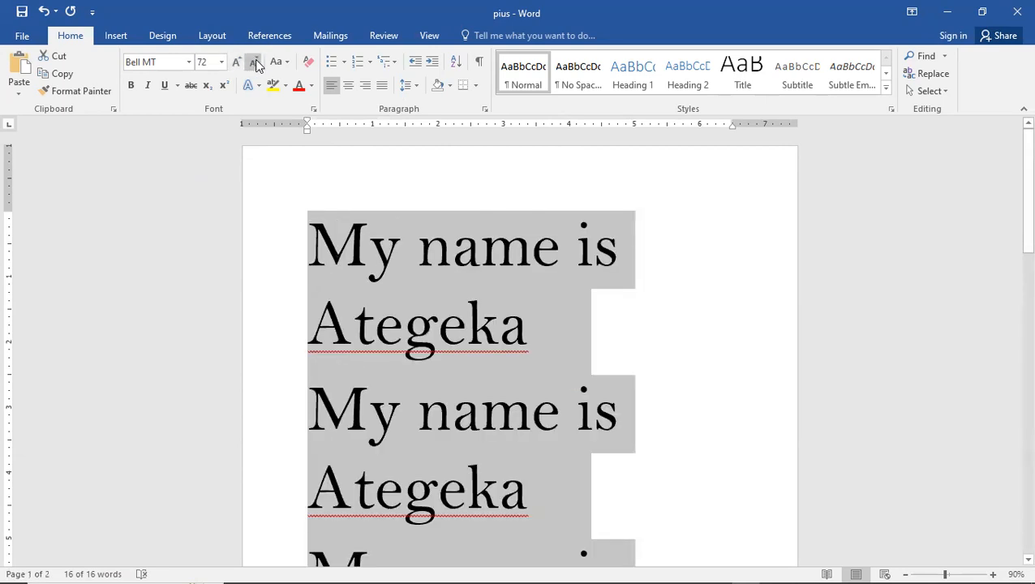
# Shrink the font size of the four lines step by step to 16
pyautogui.click(255, 65)
pyautogui.click(254, 65)
pyautogui.click(255, 65)
pyautogui.click(255, 65)
pyautogui.click(255, 61)
pyautogui.click(254, 60)
pyautogui.click(255, 60)
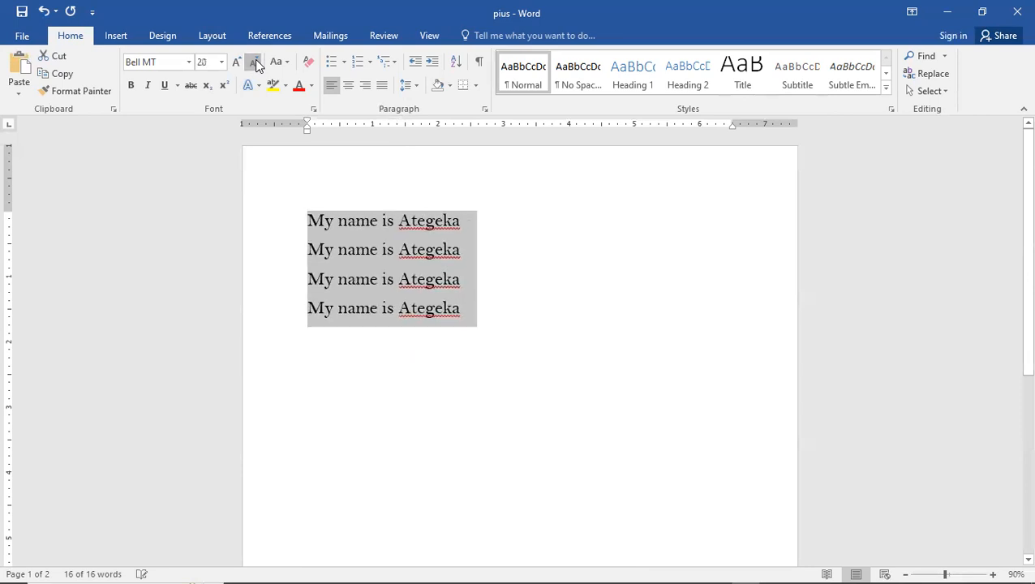
pyautogui.click(254, 61)
pyautogui.click(255, 60)
# Enlarge the font size of the four lines step by step back up to 72
pyautogui.click(238, 62)
pyautogui.click(239, 62)
pyautogui.click(238, 62)
pyautogui.click(238, 62)
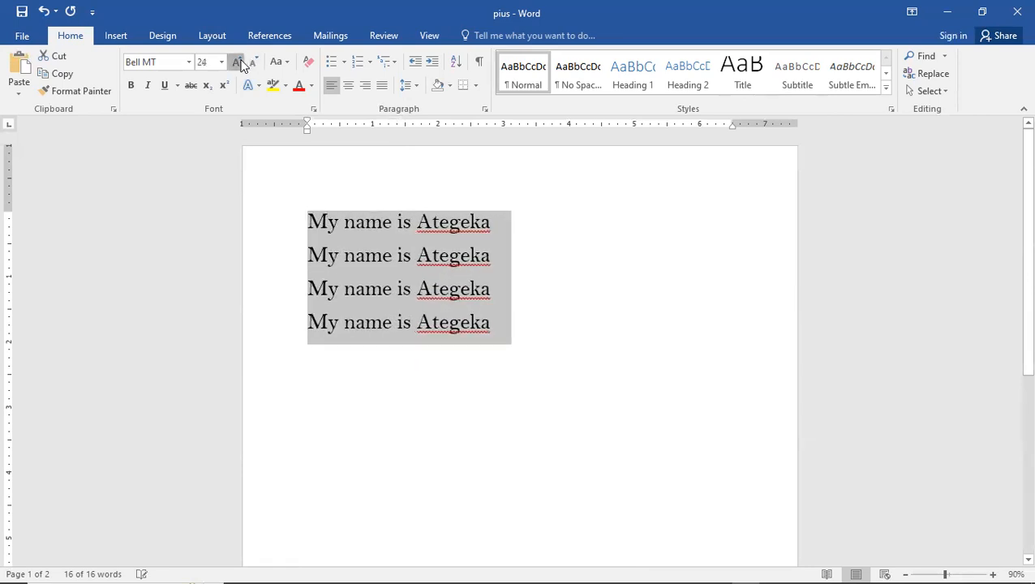
pyautogui.click(238, 63)
pyautogui.click(238, 63)
pyautogui.click(238, 62)
pyautogui.click(238, 63)
pyautogui.click(239, 62)
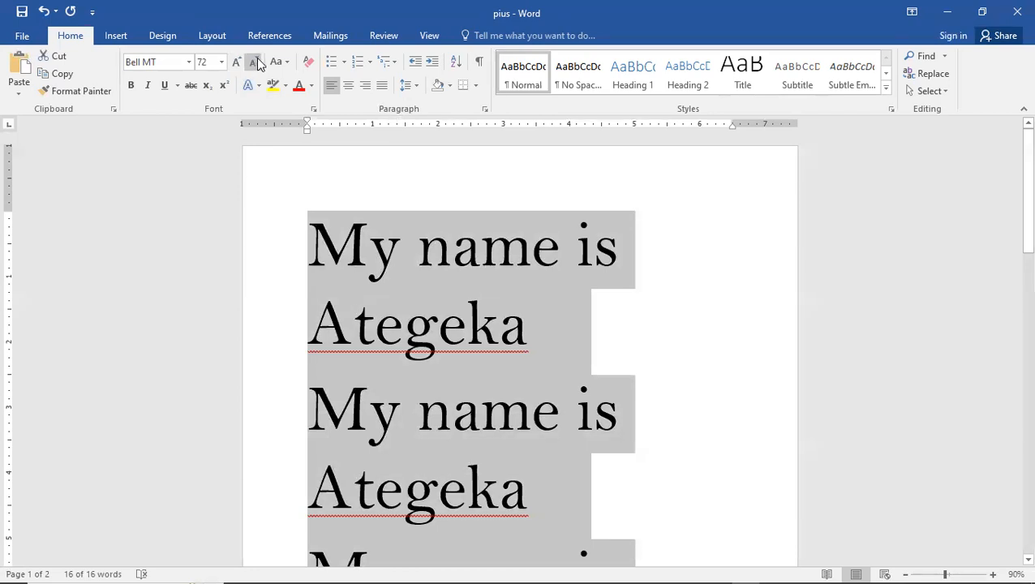
# Reduce the font size of the four lines step by step to 28
pyautogui.click(255, 62)
pyautogui.click(255, 62)
pyautogui.click(254, 62)
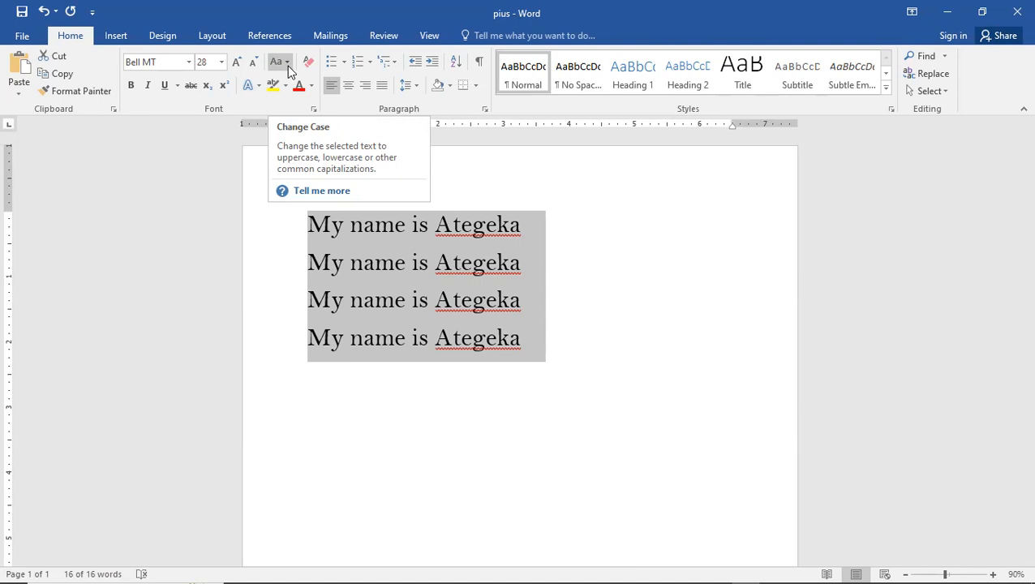
# Convert the four selected lines to lowercase and after that to UPPERCASE
pyautogui.click(287, 63)
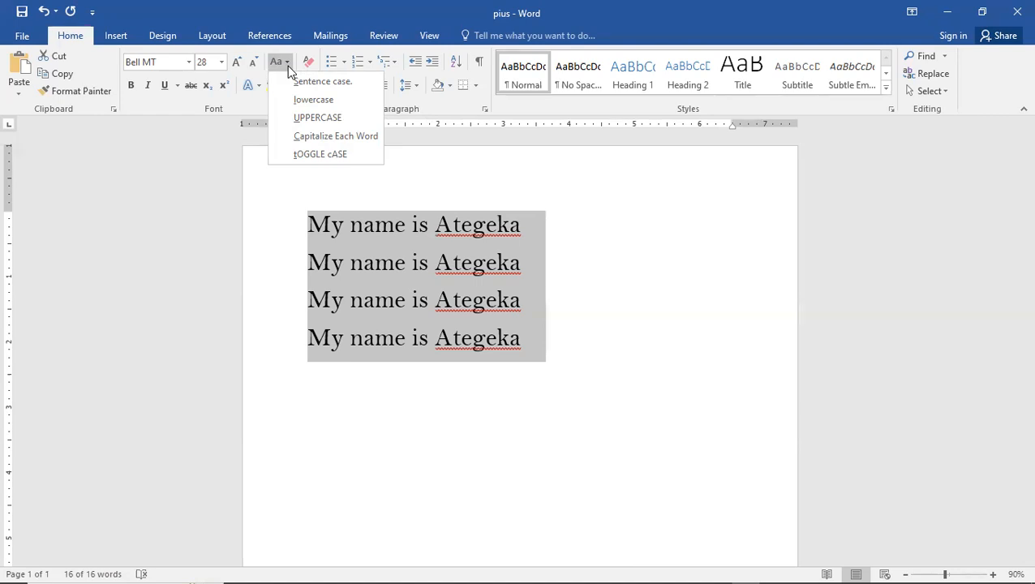
pyautogui.click(313, 100)
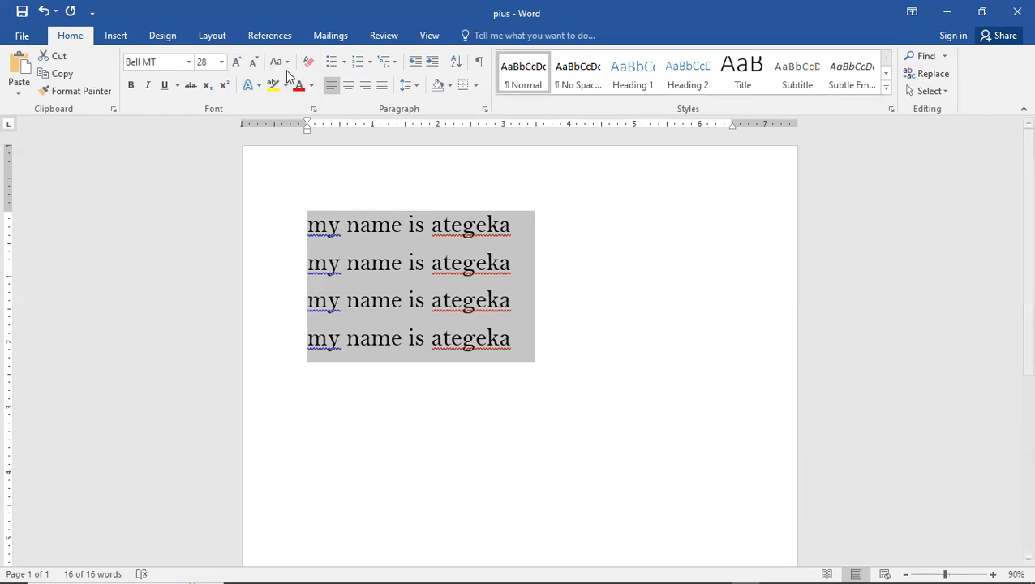
pyautogui.click(288, 63)
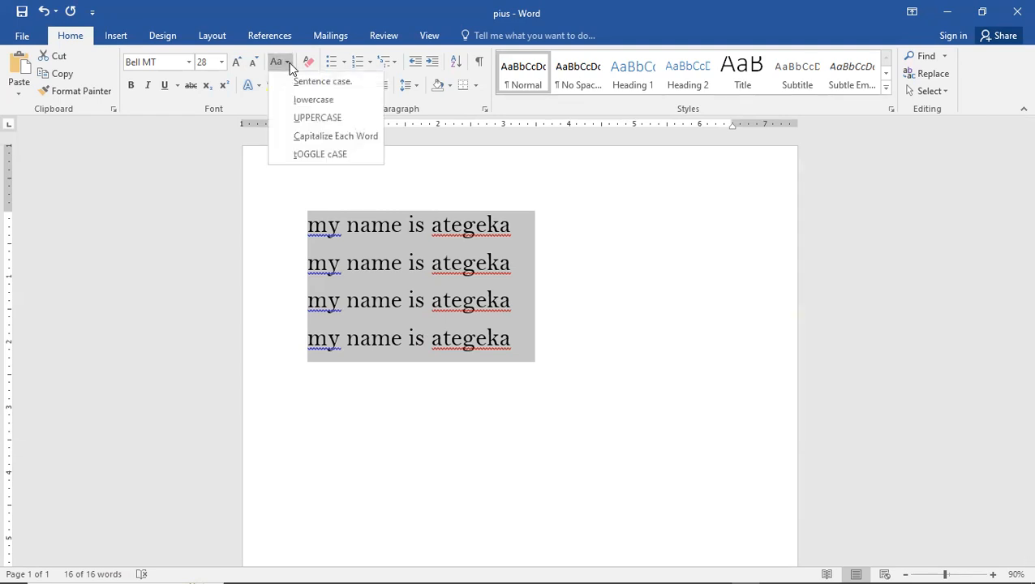
pyautogui.click(305, 118)
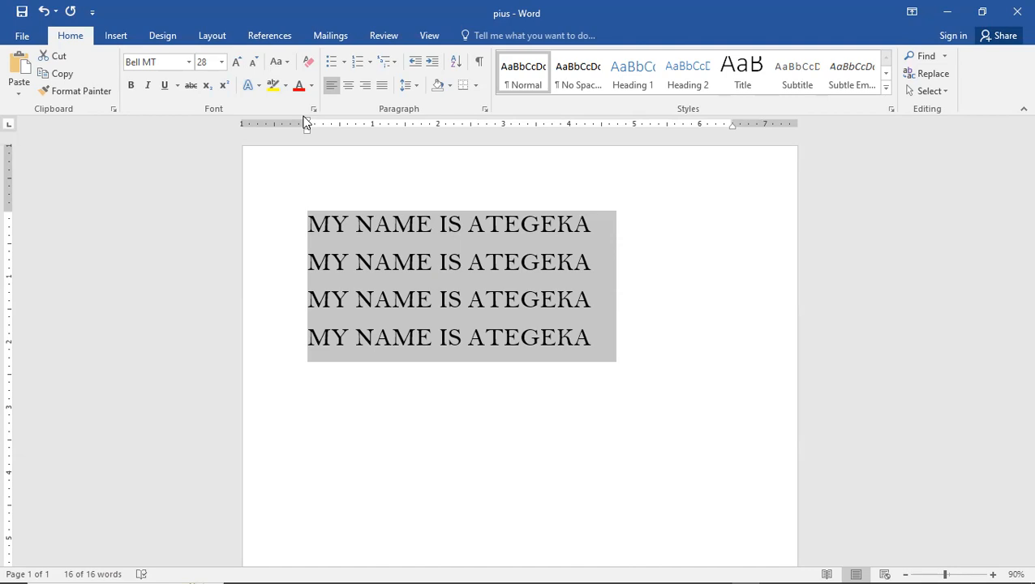
# Change the case of the four lines to Capitalize Each Word and after that to tOGGLE cASE
pyautogui.click(286, 62)
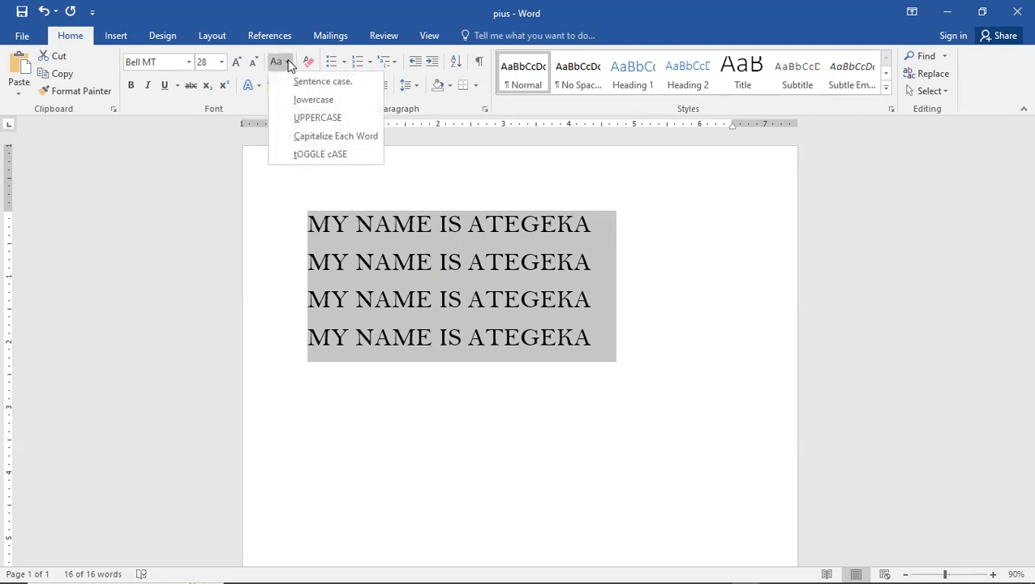
pyautogui.click(339, 136)
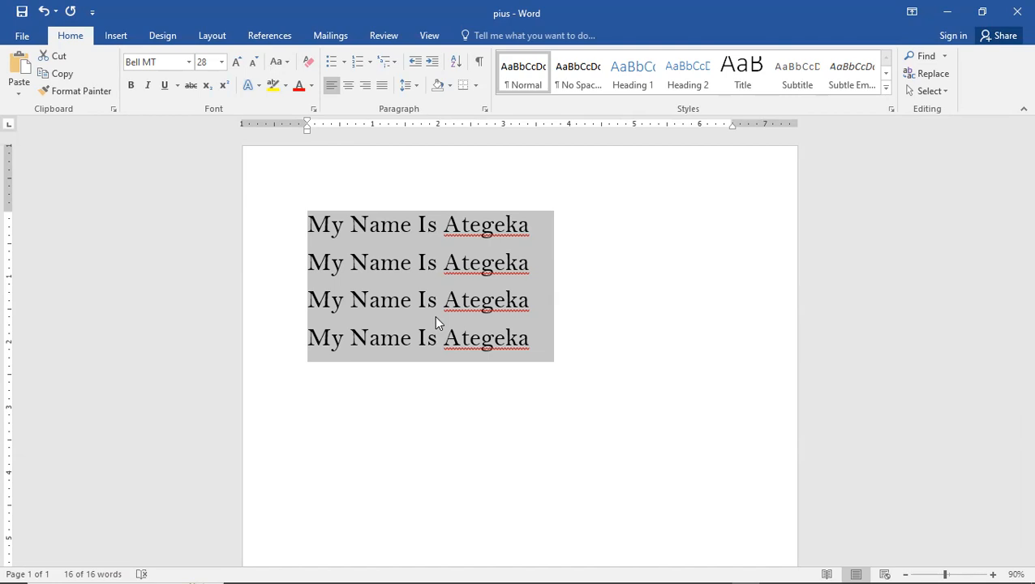
pyautogui.click(286, 65)
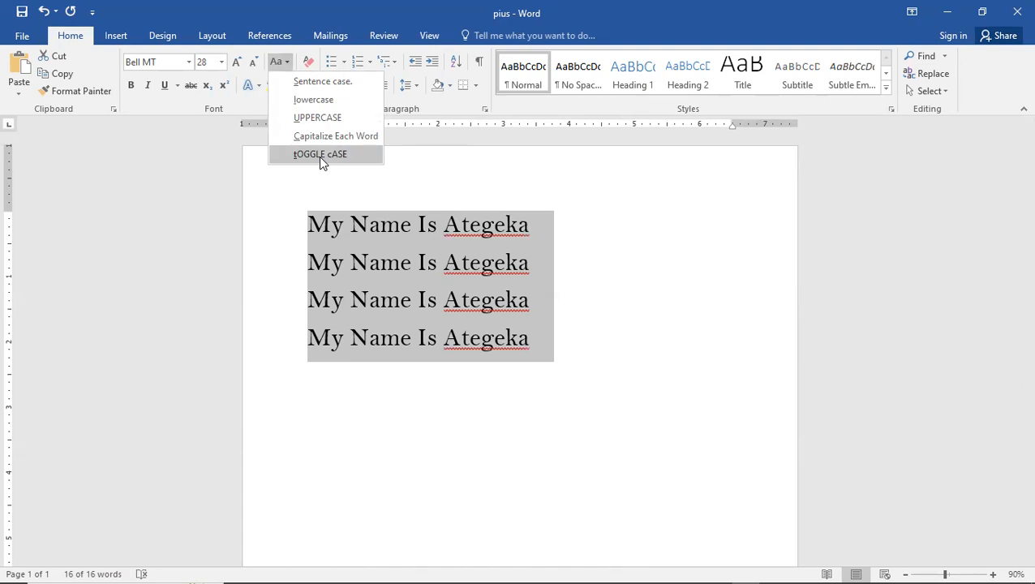
pyautogui.click(319, 154)
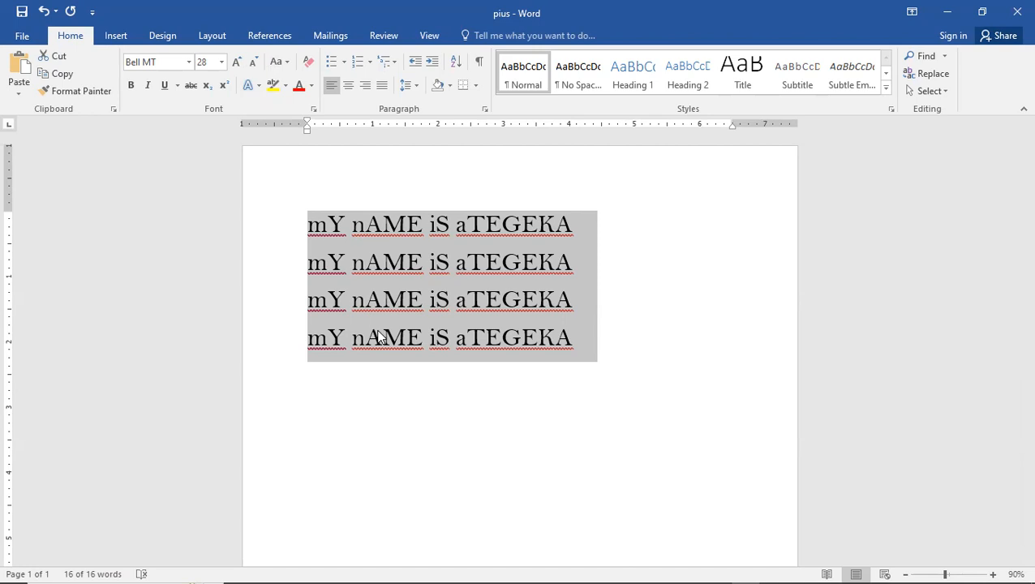
# Change the case of the four selected lines to Sentence case
pyautogui.click(284, 63)
pyautogui.click(321, 81)
pyautogui.click(278, 63)
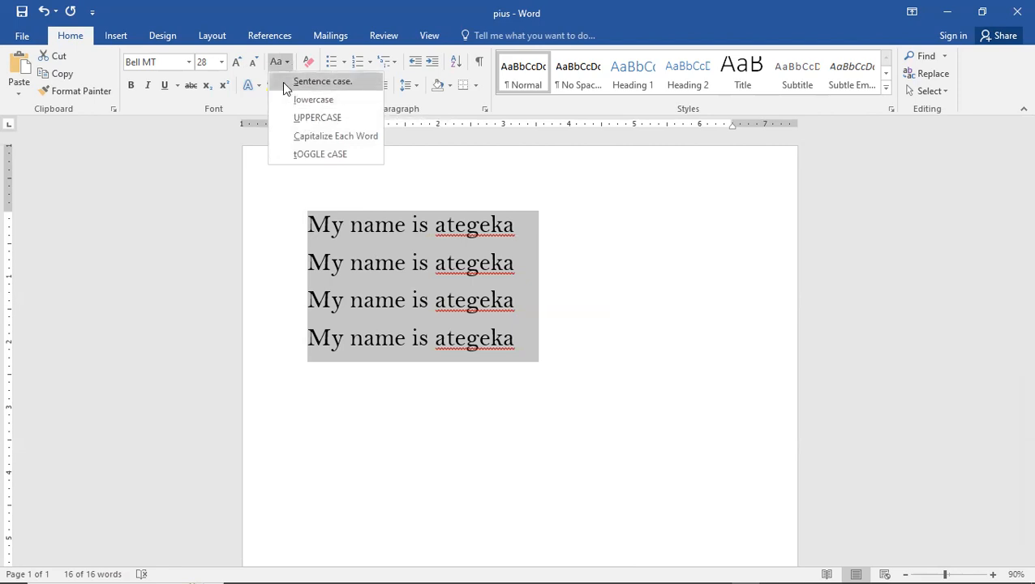
pyautogui.click(277, 68)
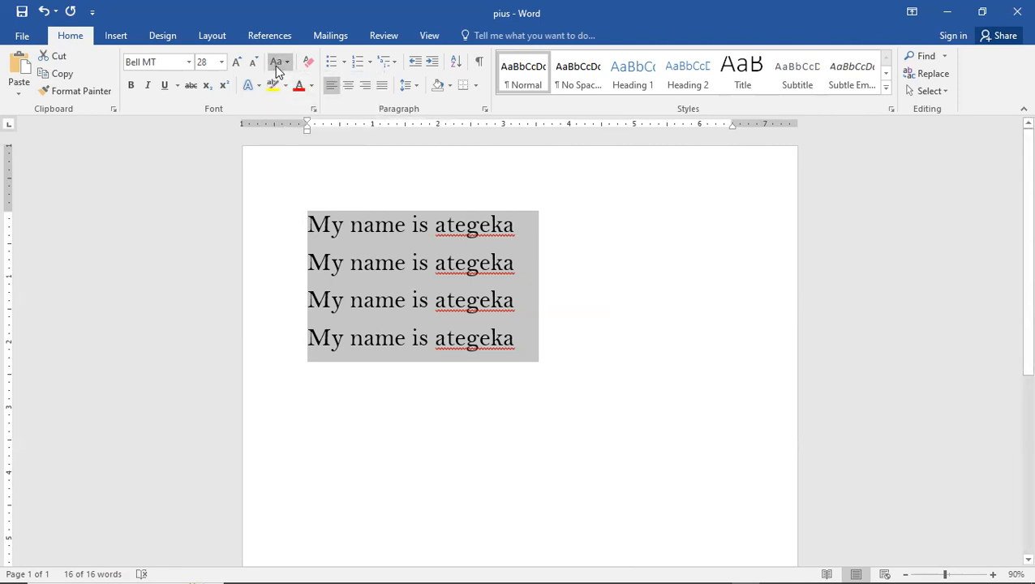
# Toggle bold on and off on the four lines, leaving it applied
pyautogui.click(128, 85)
pyautogui.click(128, 85)
pyautogui.click(128, 85)
pyautogui.click(128, 86)
pyautogui.click(128, 85)
pyautogui.click(129, 85)
pyautogui.click(128, 85)
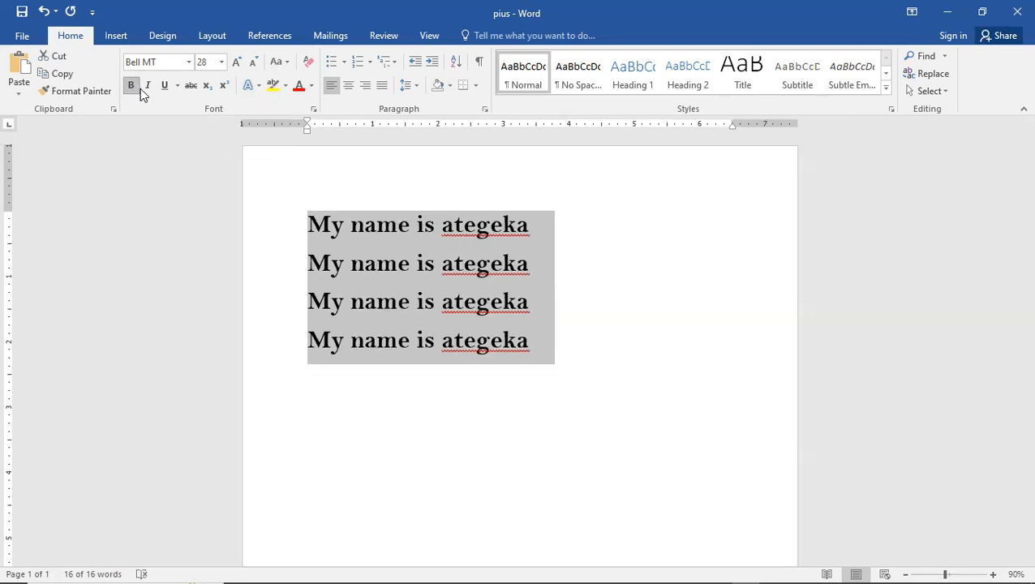
# Toggle italic on and off on the four bold lines, leaving it applied
pyautogui.click(148, 86)
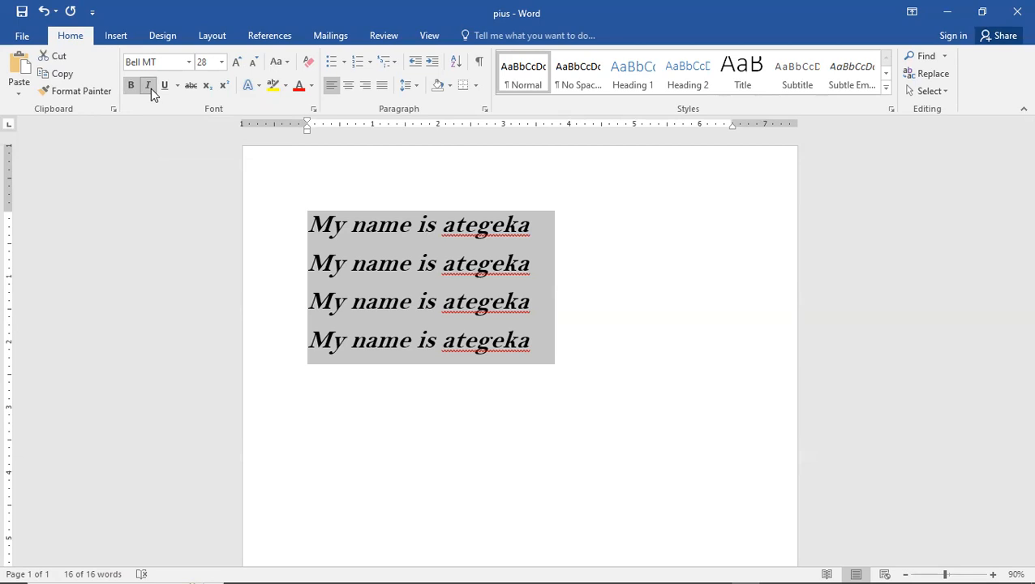
pyautogui.click(150, 88)
pyautogui.click(151, 89)
pyautogui.click(150, 88)
pyautogui.click(150, 88)
pyautogui.click(150, 88)
pyautogui.click(150, 88)
pyautogui.click(150, 89)
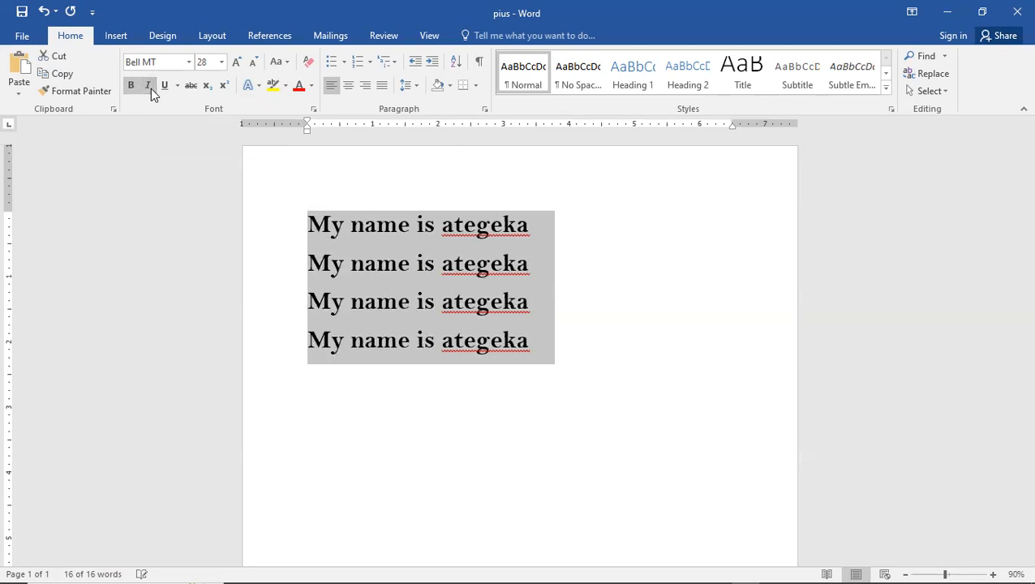
pyautogui.click(150, 89)
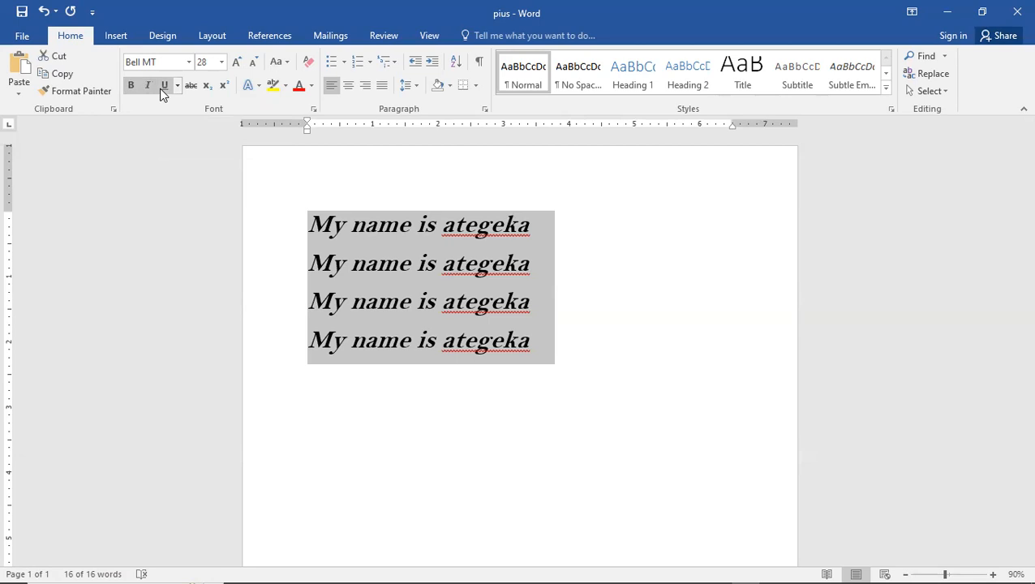
# Underline the four lines with the single solid underline style
pyautogui.click(162, 86)
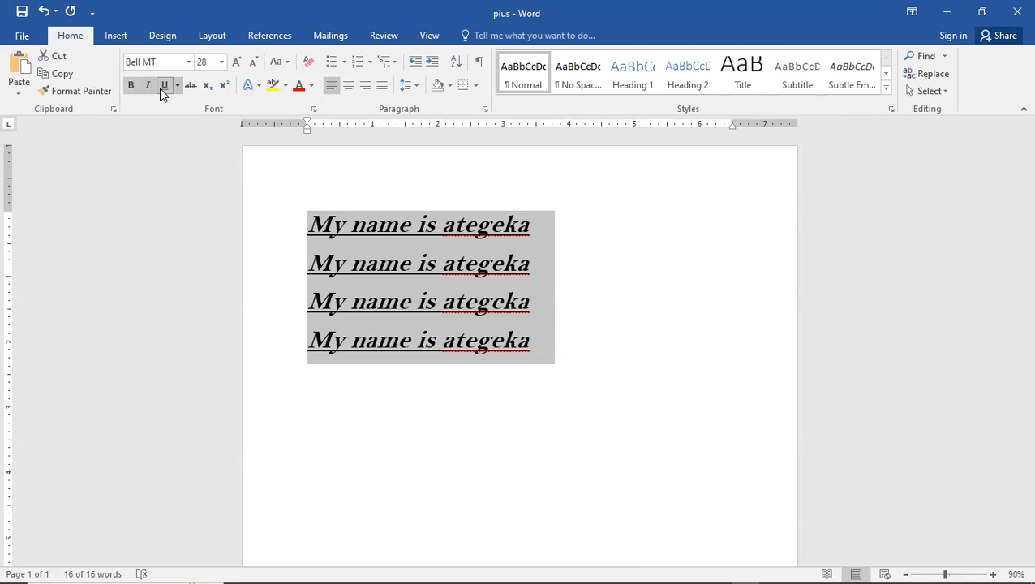
pyautogui.click(175, 85)
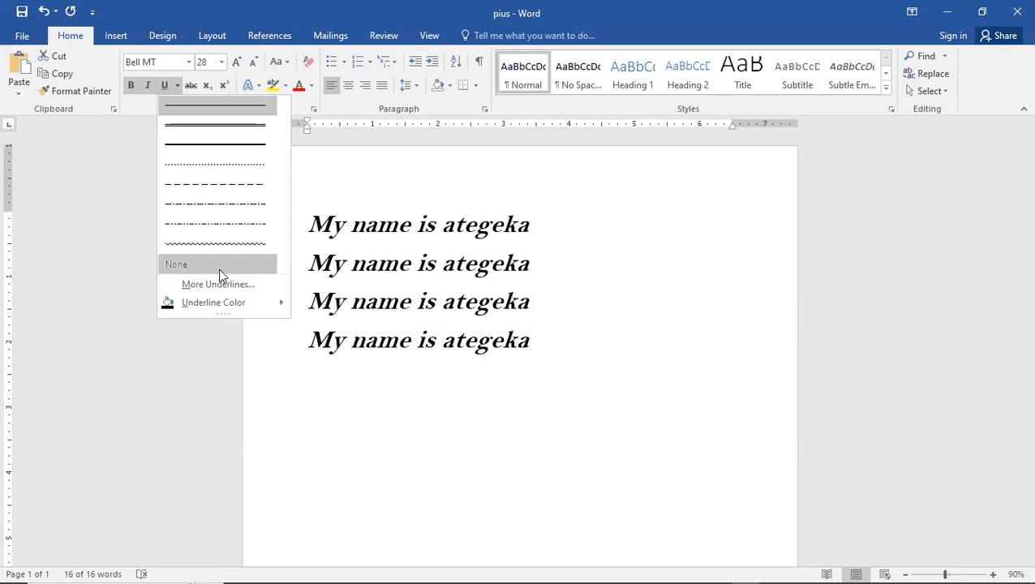
pyautogui.click(237, 102)
# Try strikethrough and subscript on the four lines, removing each effect again
pyautogui.click(192, 86)
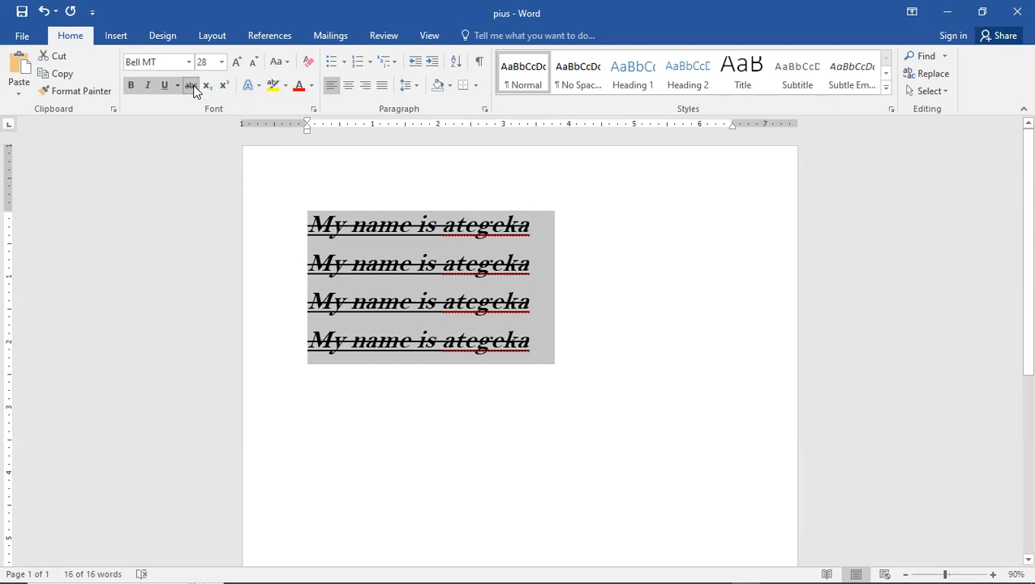
pyautogui.click(192, 86)
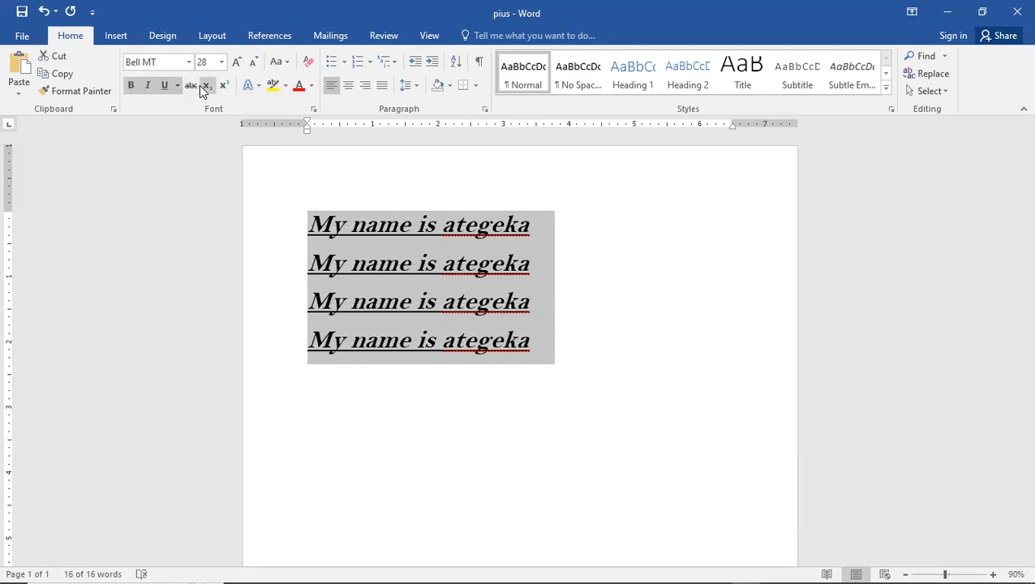
pyautogui.click(204, 86)
pyautogui.click(204, 86)
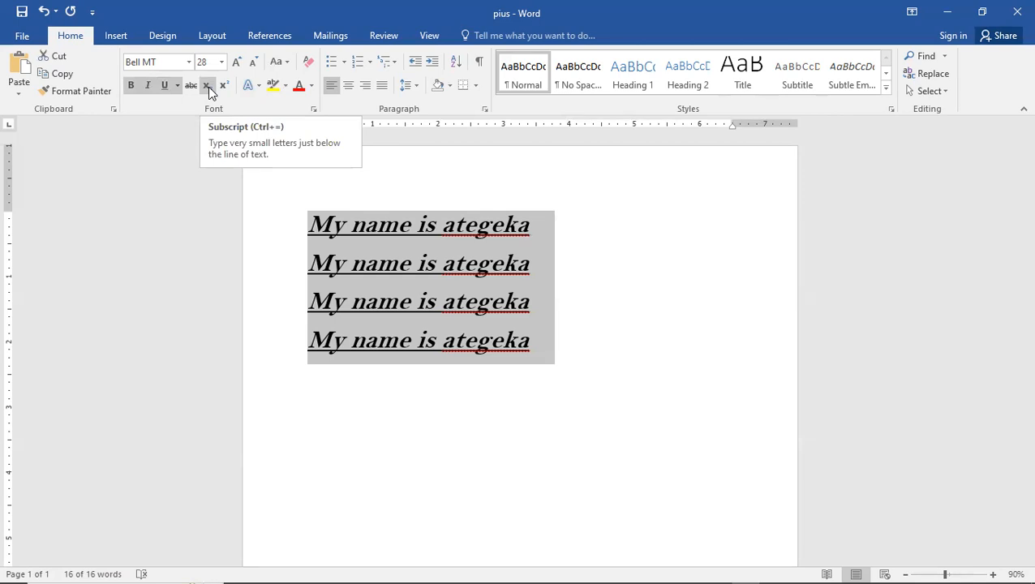
# Leave a blank line below the last line and write "X2" on the next one, with italic and underline off
pyautogui.click(541, 350)
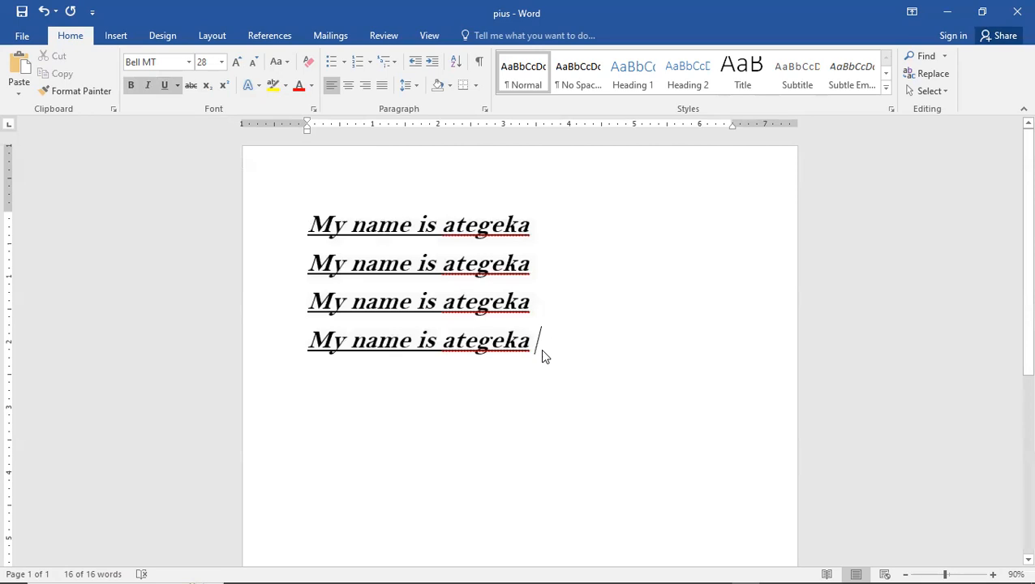
pyautogui.press('Return')
pyautogui.press('Return')
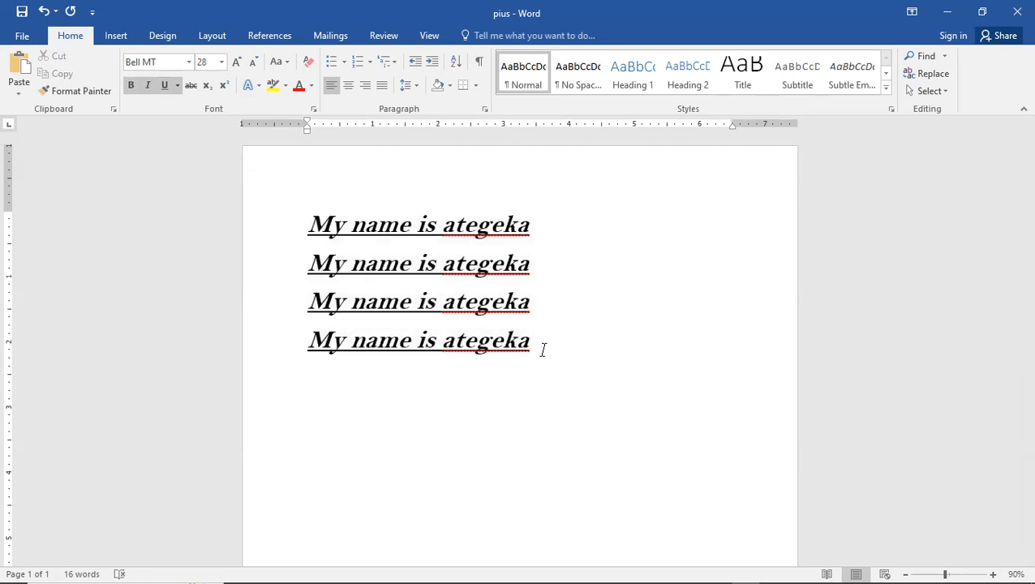
pyautogui.hotkey('ctrl', 'i')
pyautogui.hotkey('ctrl', 'u')
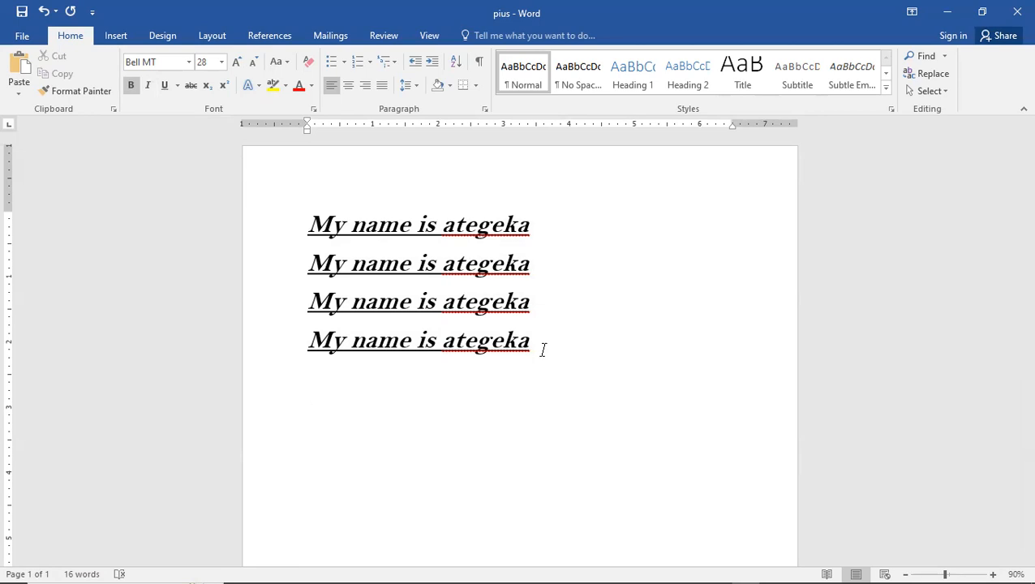
pyautogui.write('x2')
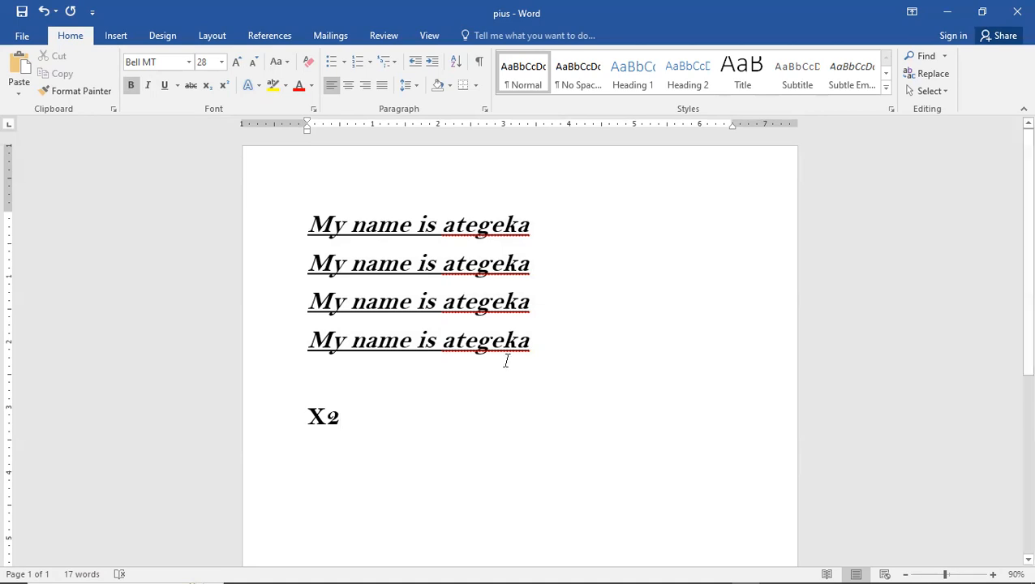
# Format the 2 in "X2" as a subscript
pyautogui.moveTo(341, 418); pyautogui.dragTo(329, 426)
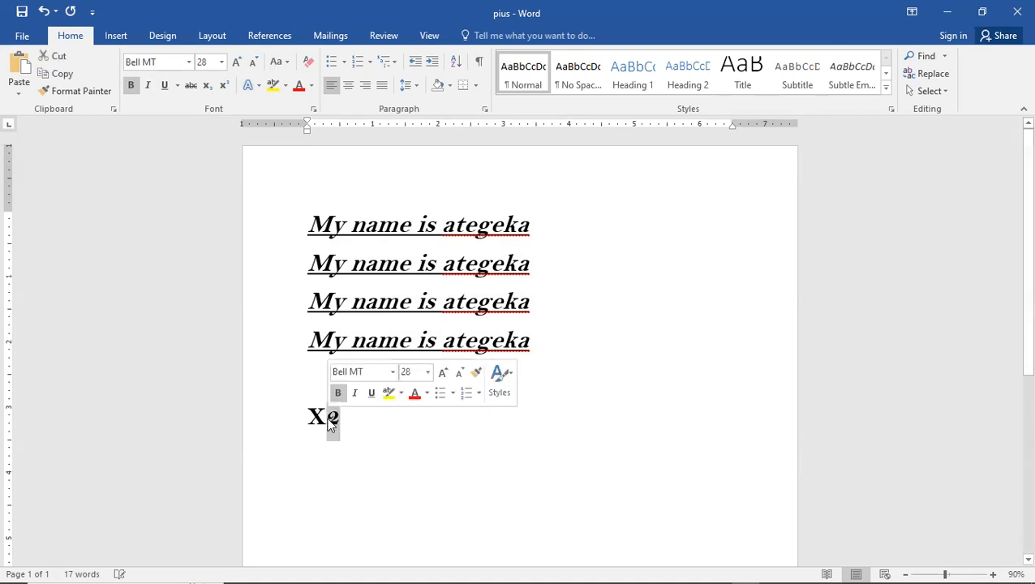
pyautogui.click(207, 87)
pyautogui.click(392, 427)
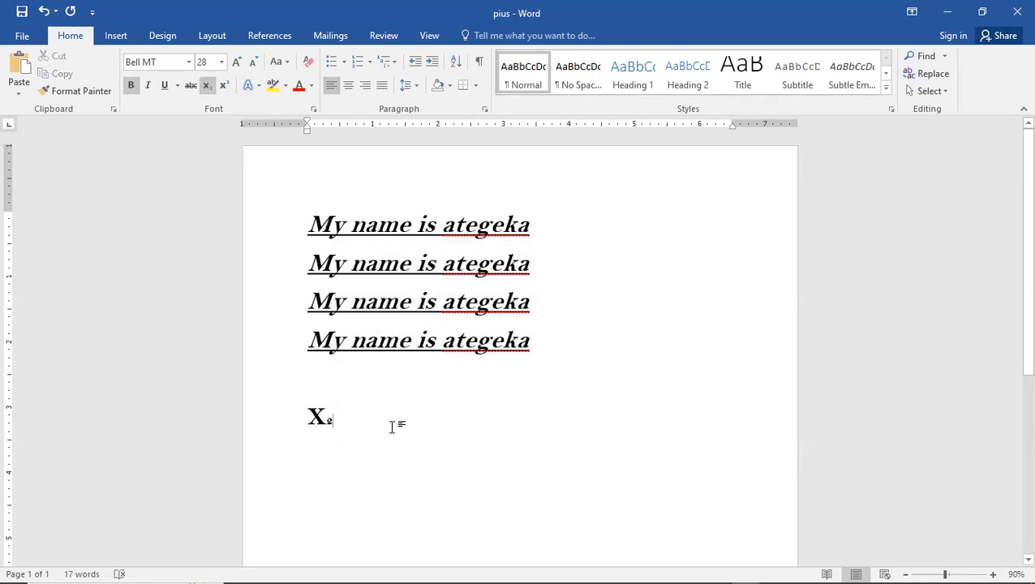
pyautogui.write('+')
pyautogui.press('BackSpace')
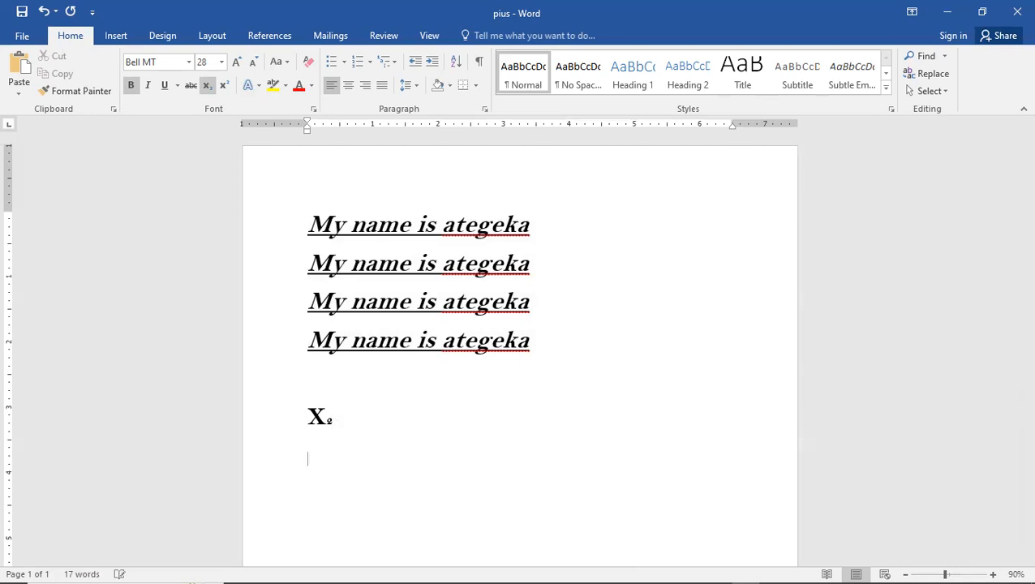
pyautogui.press('BackSpace')
pyautogui.write('2')
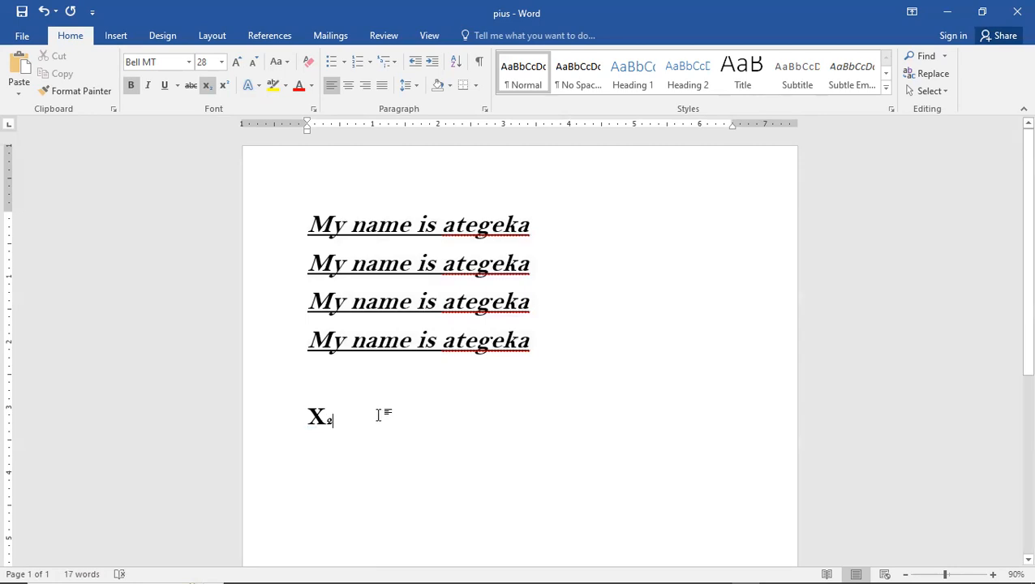
# Add "+x2" after the subscripted term with subscript off, and change the new x2 term to uppercase
pyautogui.click(328, 415)
pyautogui.click(331, 416)
pyautogui.click(208, 85)
pyautogui.write('+')
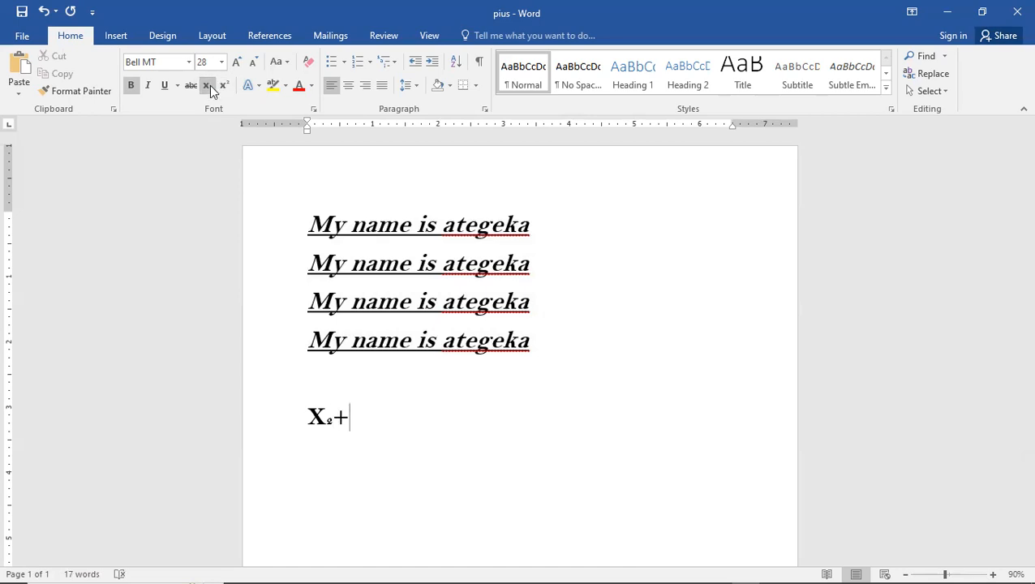
pyautogui.write('x2')
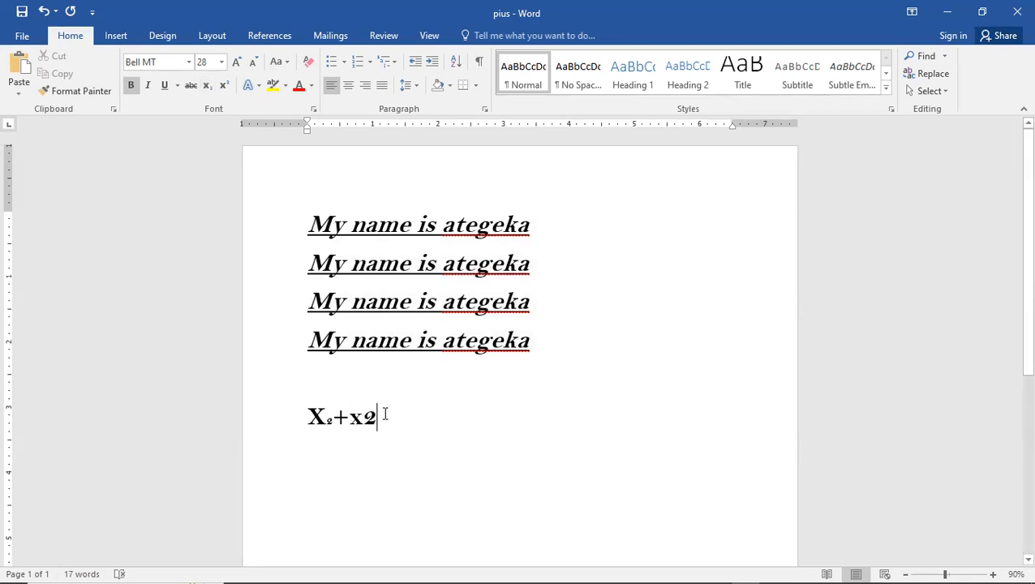
pyautogui.moveTo(378, 417); pyautogui.dragTo(355, 418)
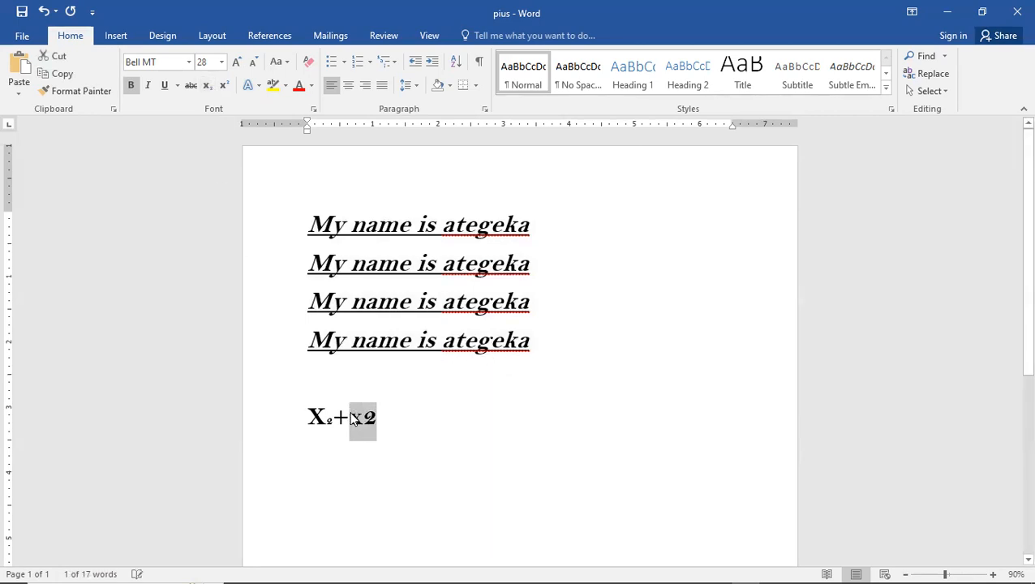
pyautogui.click(285, 65)
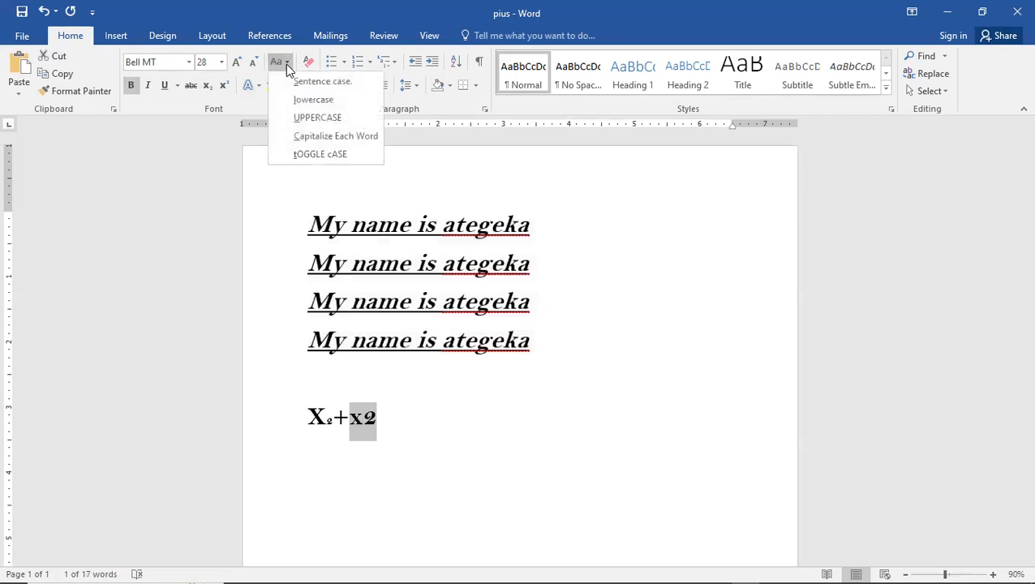
pyautogui.click(305, 120)
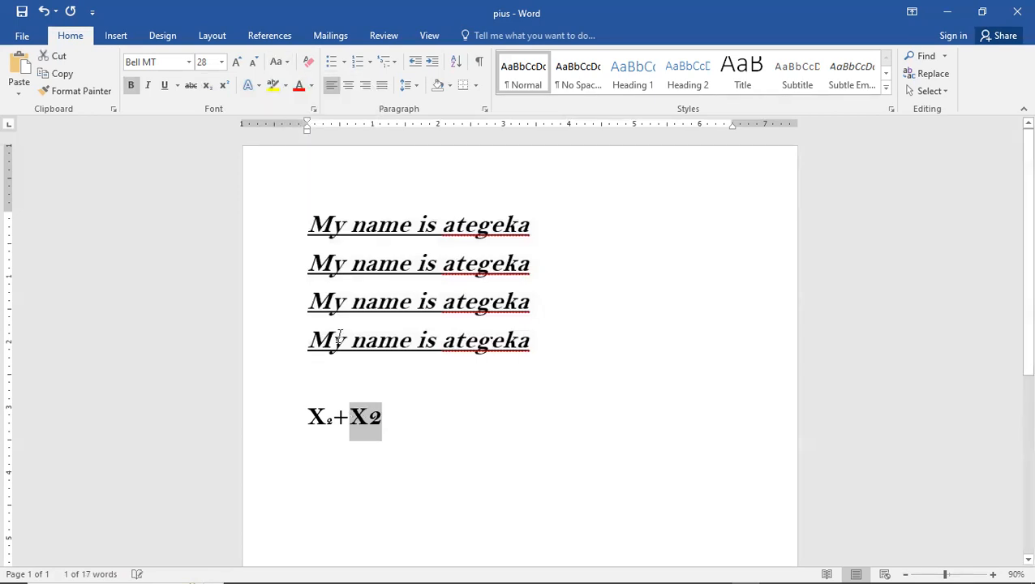
# Format the 2 in the second X term as a subscript
pyautogui.click(383, 415)
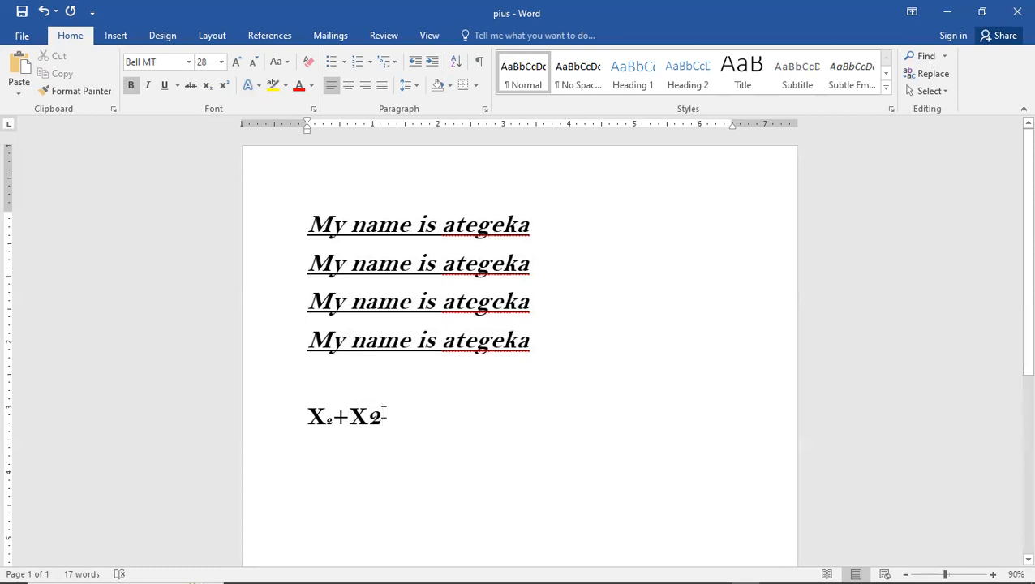
pyautogui.moveTo(384, 414); pyautogui.dragTo(369, 415)
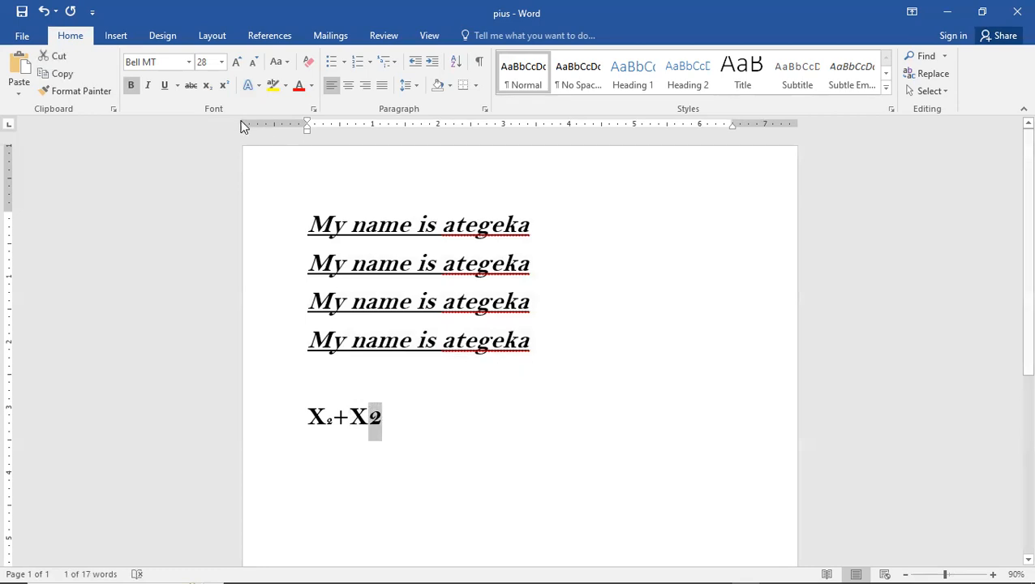
pyautogui.click(207, 86)
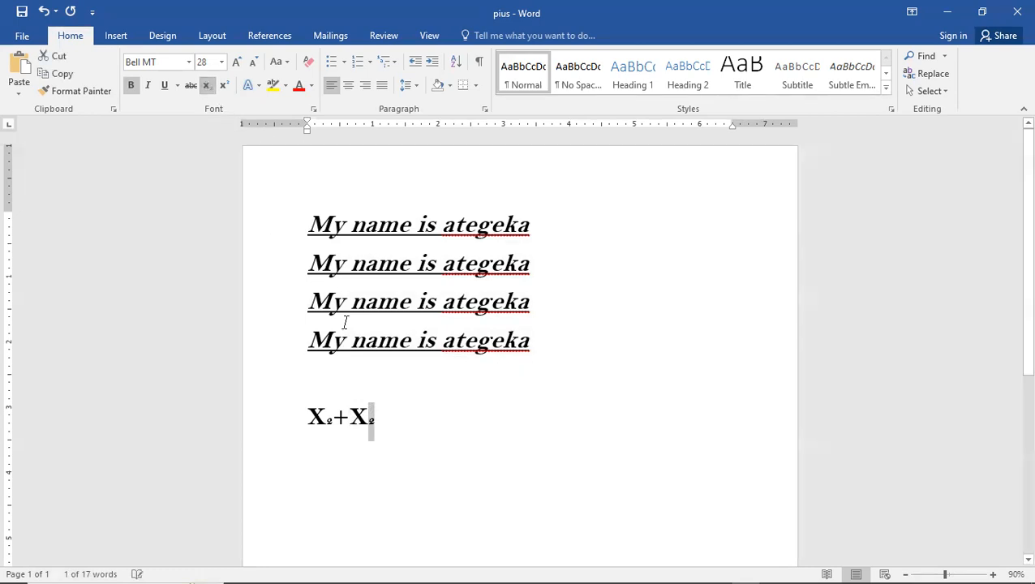
pyautogui.click(407, 417)
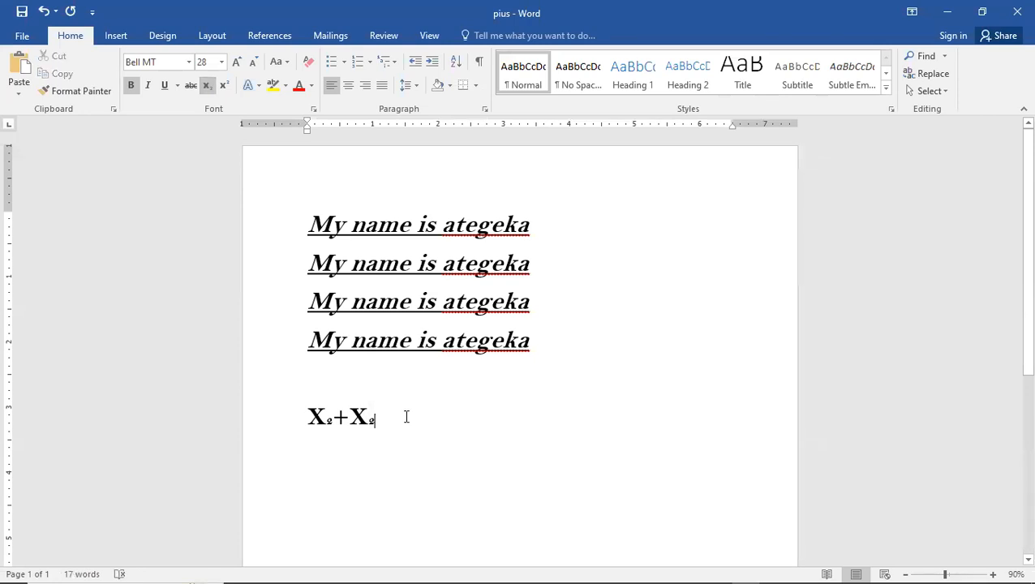
# Complete the expression with "=X4" at normal text level and format the 4 as a superscript
pyautogui.write('+')
pyautogui.press('BackSpace')
pyautogui.click(210, 86)
pyautogui.write('=')
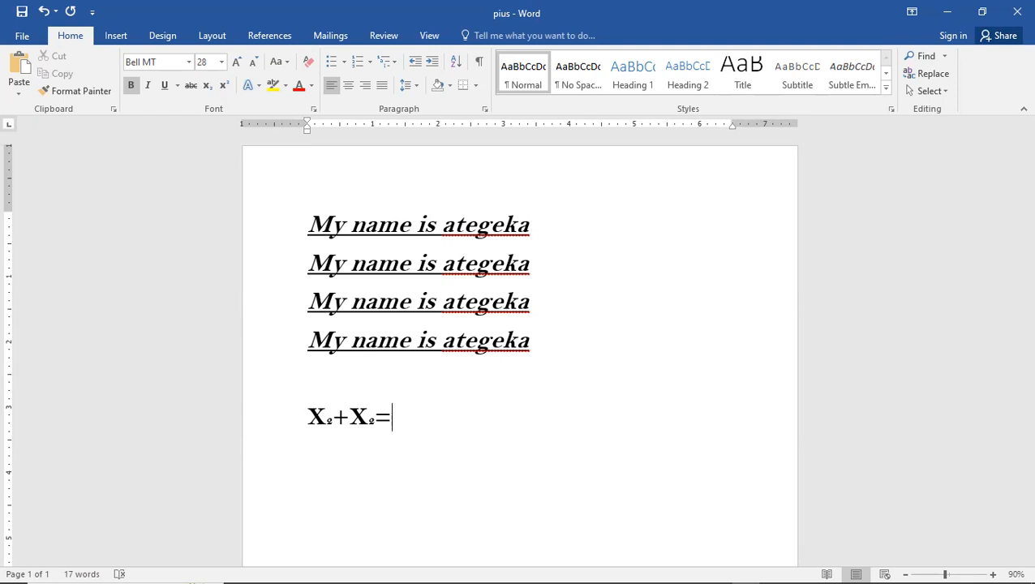
pyautogui.write('X4')
pyautogui.hotkey('shift', 'Left')
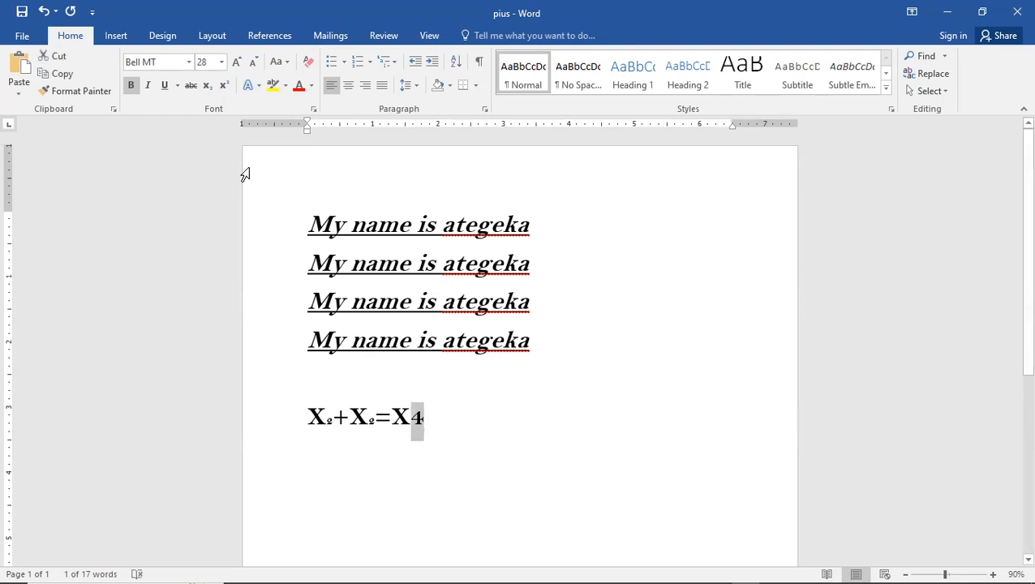
pyautogui.click(224, 87)
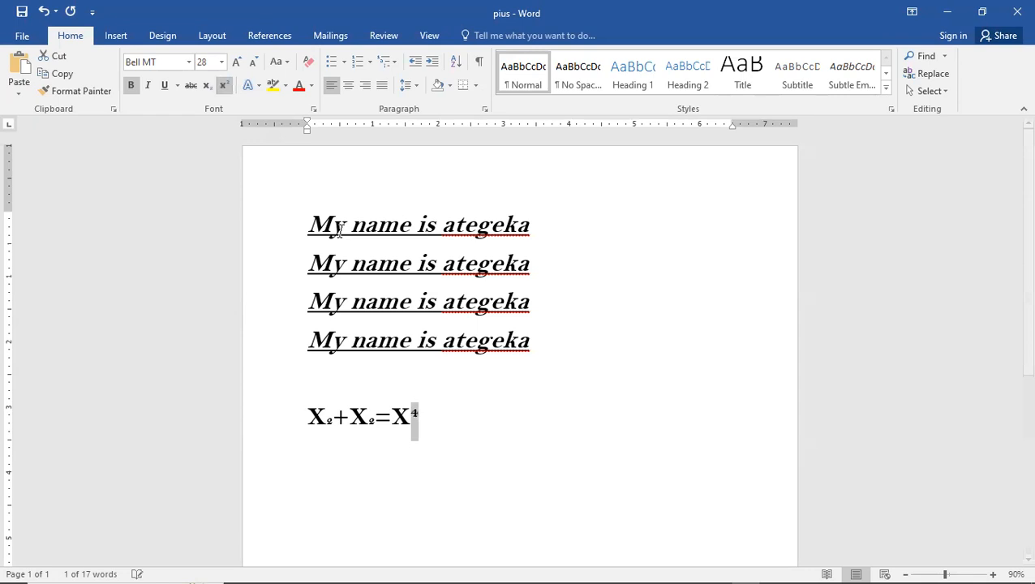
pyautogui.click(511, 473)
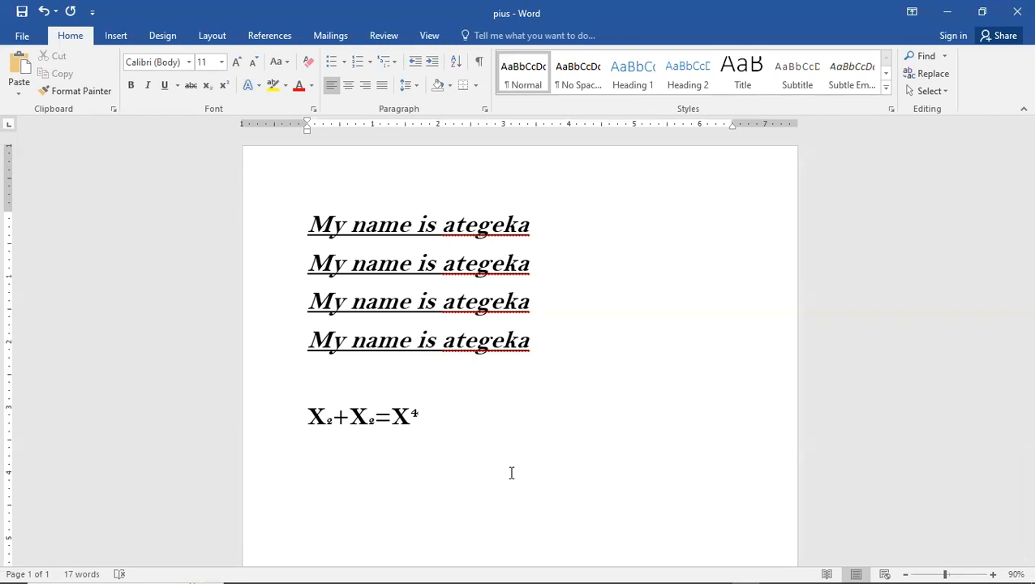
# Replace the superscript 4 with "y" and format it as a subscript
pyautogui.click(419, 413)
pyautogui.press('BackSpace')
pyautogui.write('y')
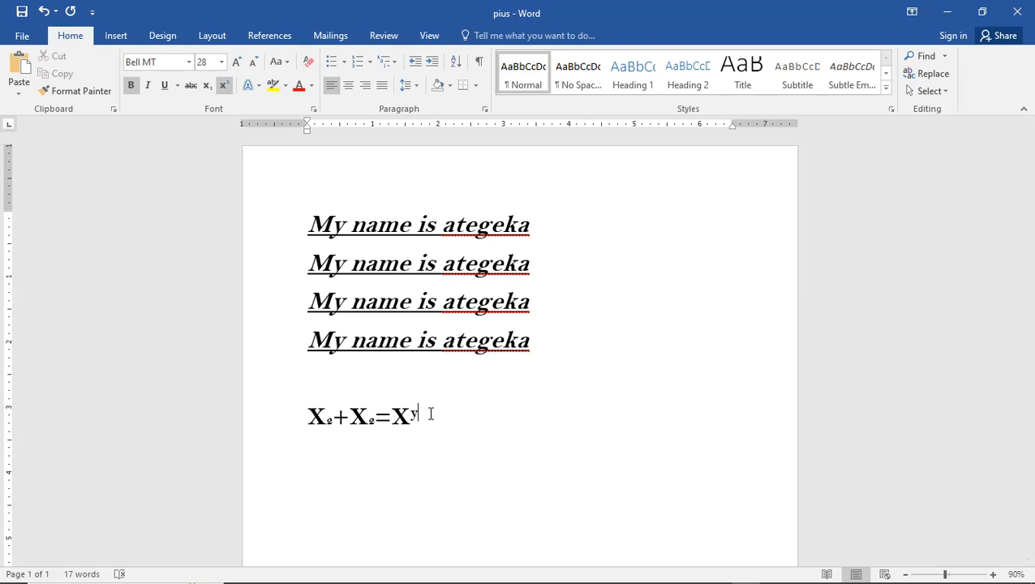
pyautogui.hotkey('shift', 'Left')
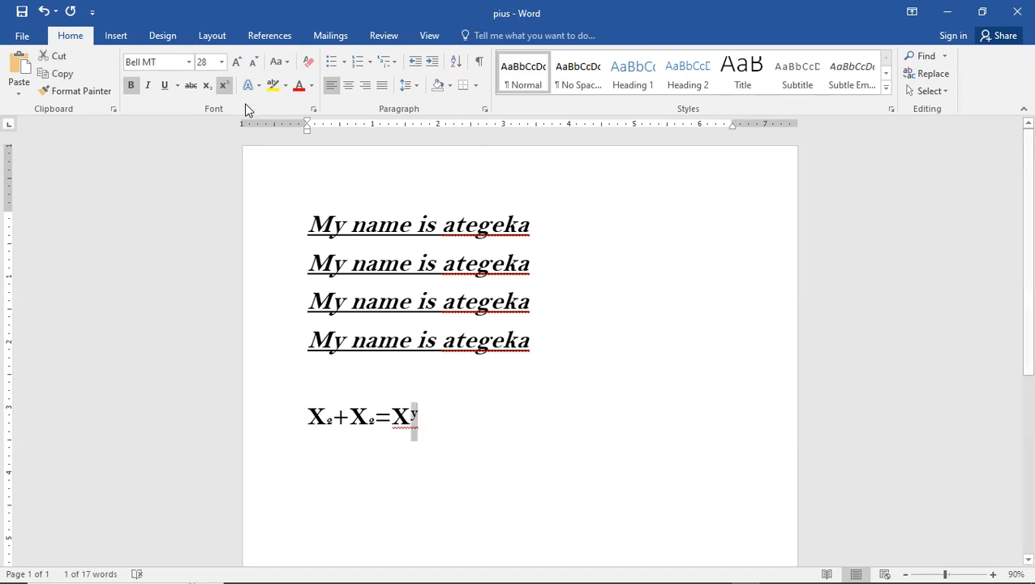
pyautogui.click(207, 86)
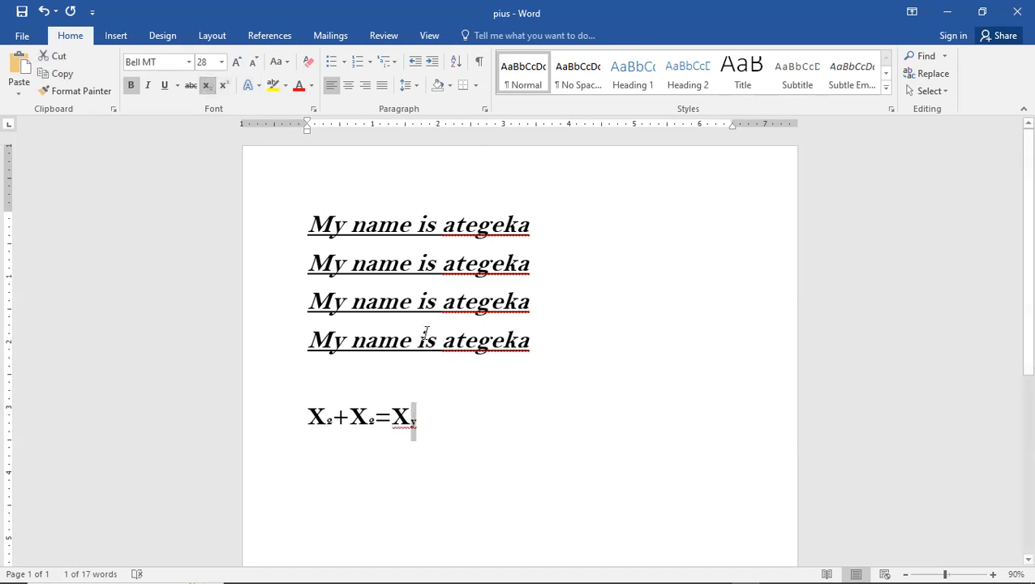
pyautogui.click(446, 441)
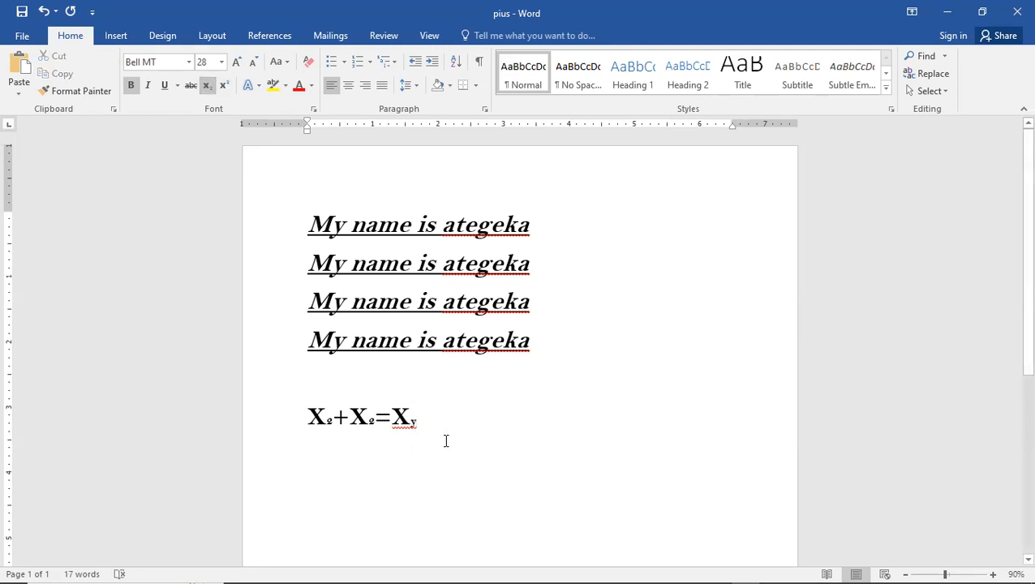
# Extend the subscript y to "(y+x)", with both parentheses also in subscript
pyautogui.write('+')
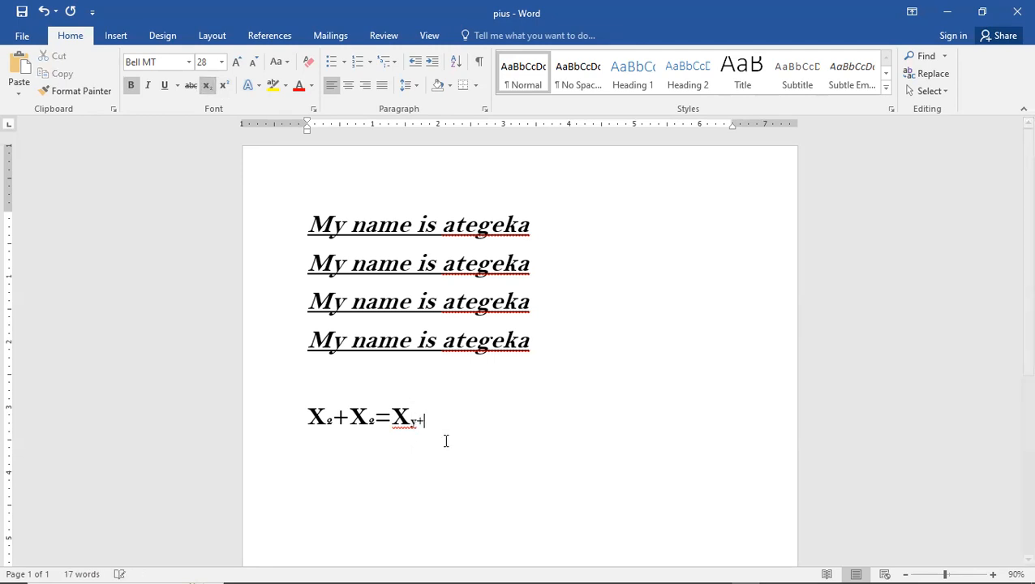
pyautogui.write('x)')
pyautogui.press('Left')
pyautogui.press('Left')
pyautogui.press('Left')
pyautogui.press('Left')
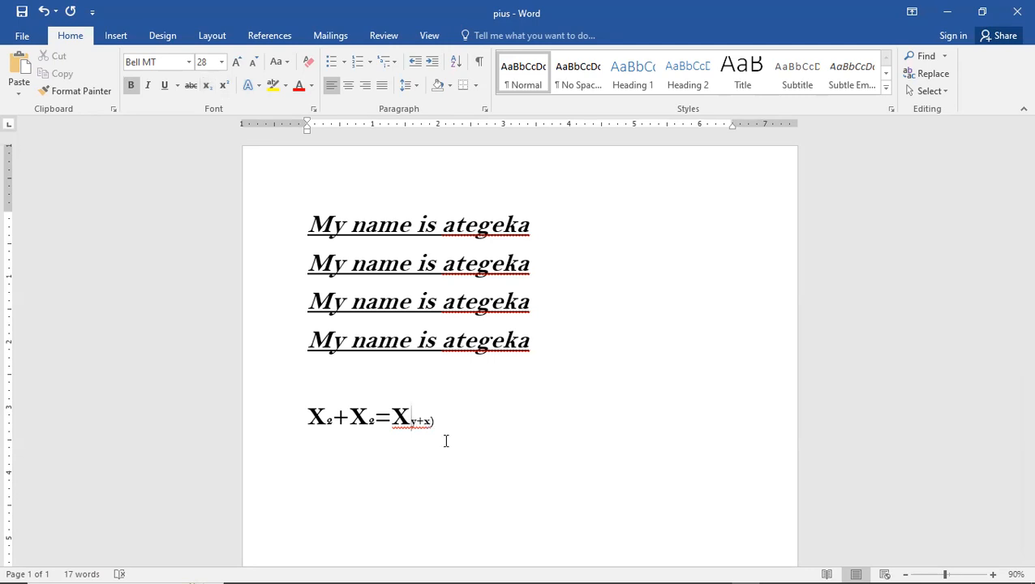
pyautogui.write('(')
pyautogui.press('BackSpace')
pyautogui.write('(')
pyautogui.hotkey('shift', 'Left')
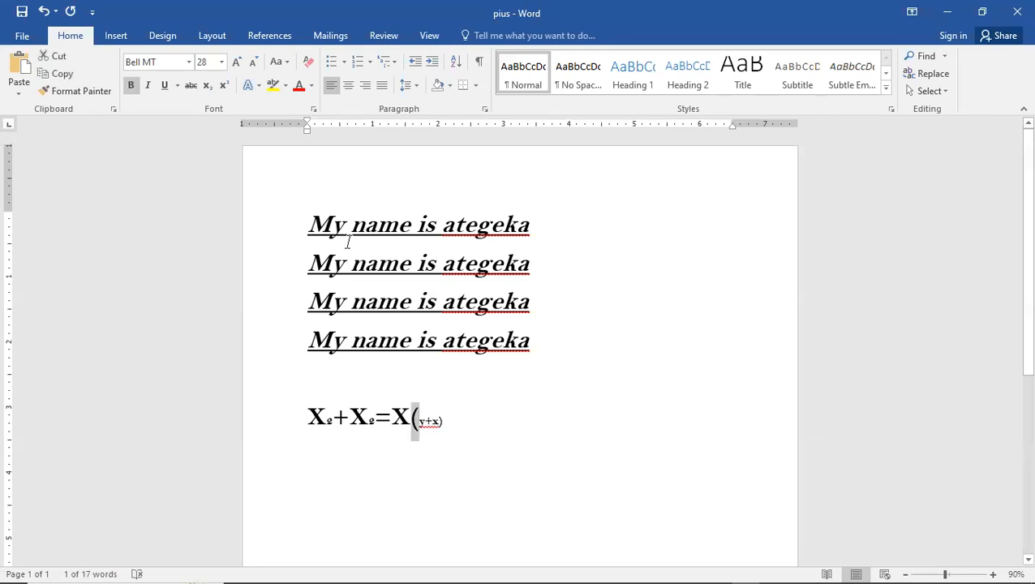
pyautogui.click(207, 84)
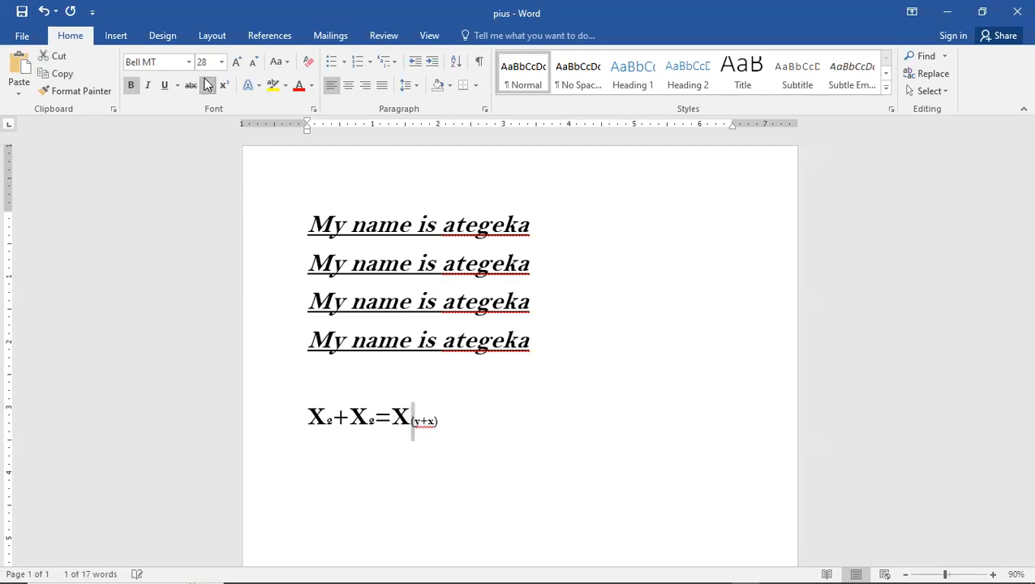
pyautogui.click(481, 428)
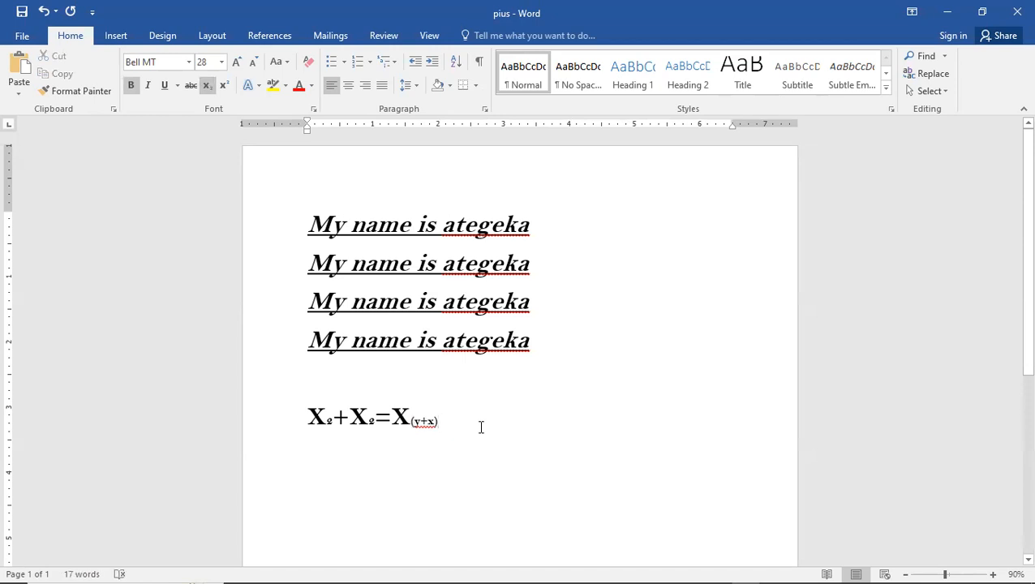
# Change the subscript "(y+x)" at the end of the expression to superscript
pyautogui.moveTo(444, 422); pyautogui.dragTo(413, 420)
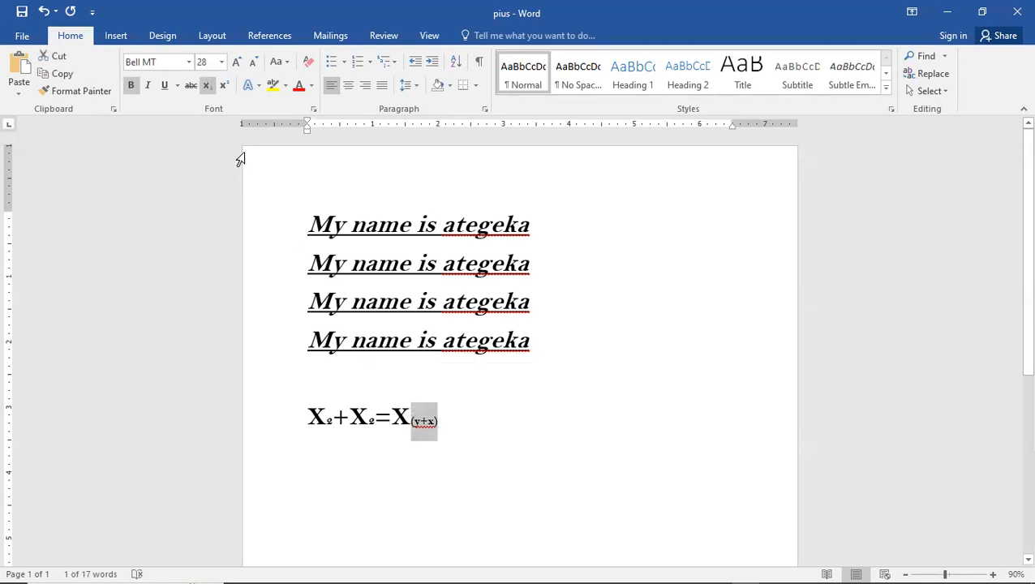
pyautogui.click(223, 85)
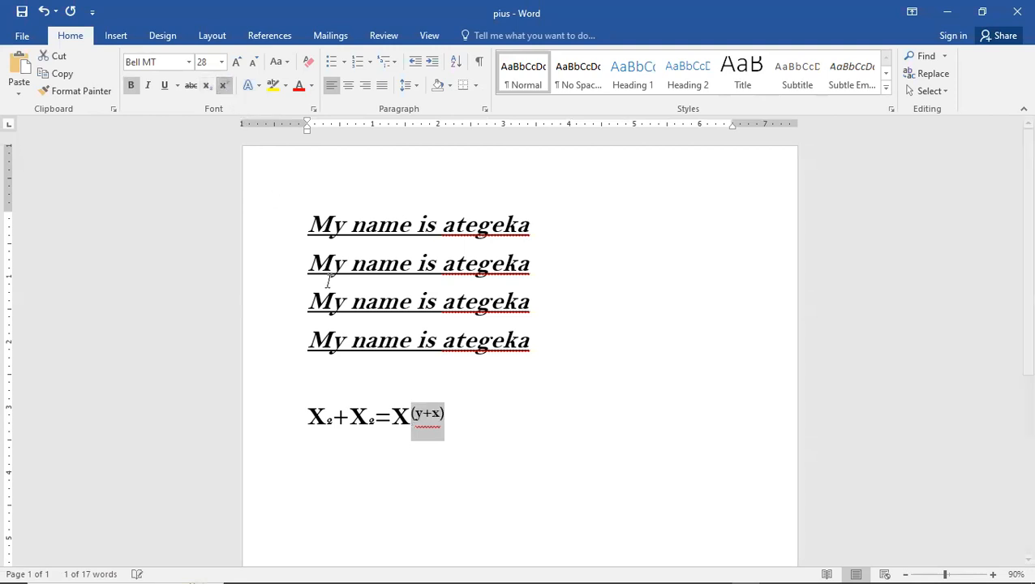
pyautogui.click(485, 414)
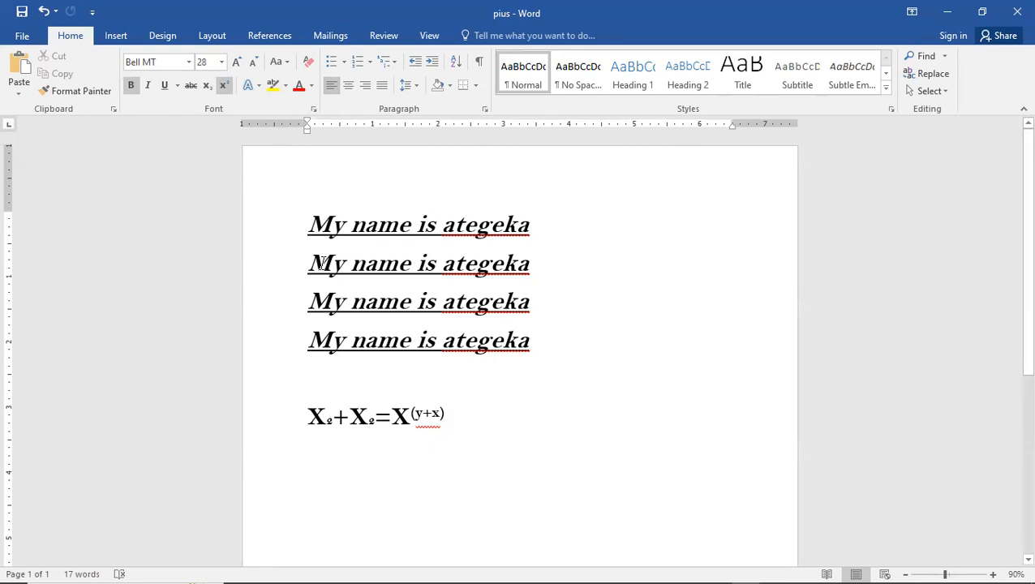
# Apply the blue-filled preset text effect with a hard shadow to the four lines above the expression
pyautogui.moveTo(307, 224); pyautogui.dragTo(539, 357)
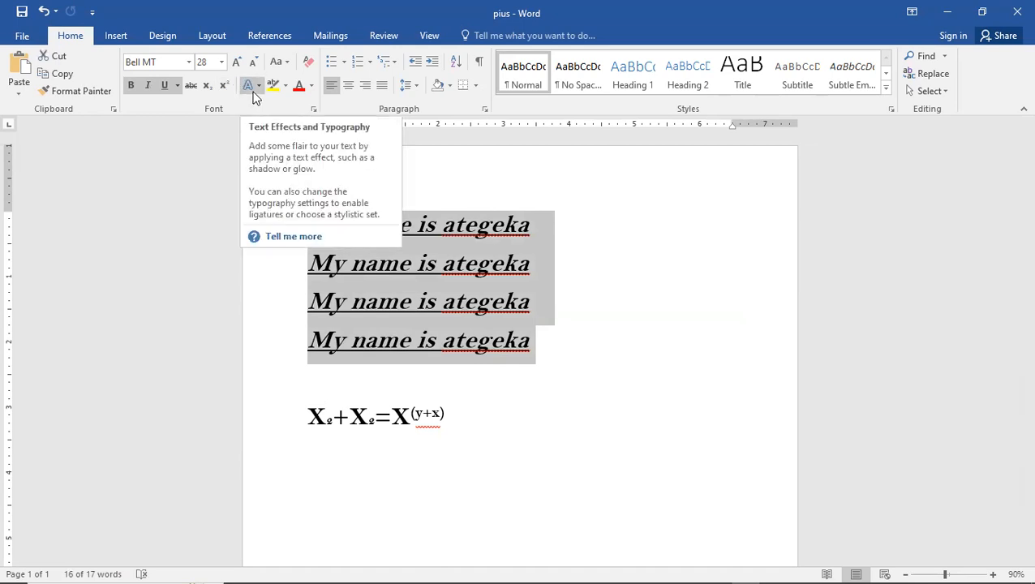
pyautogui.click(258, 85)
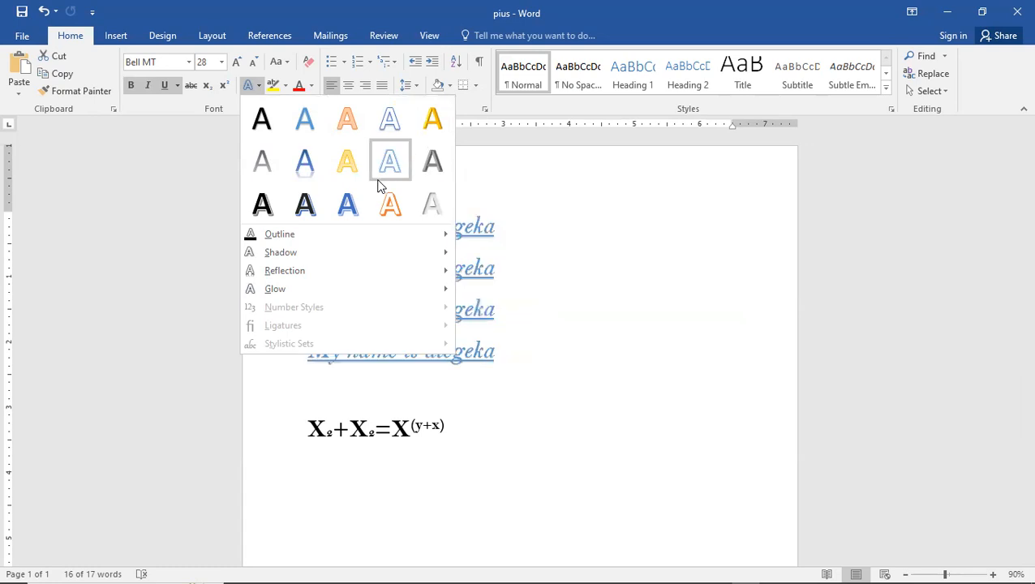
pyautogui.click(345, 210)
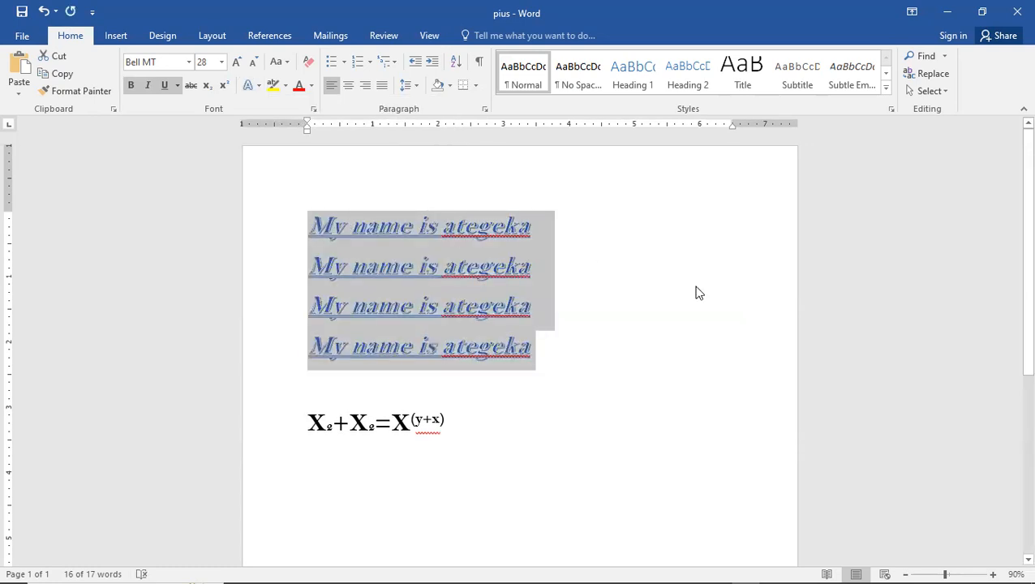
# Give the text of the four lines a dark orange theme-colour outline
pyautogui.click(260, 86)
pyautogui.moveTo(308, 234)
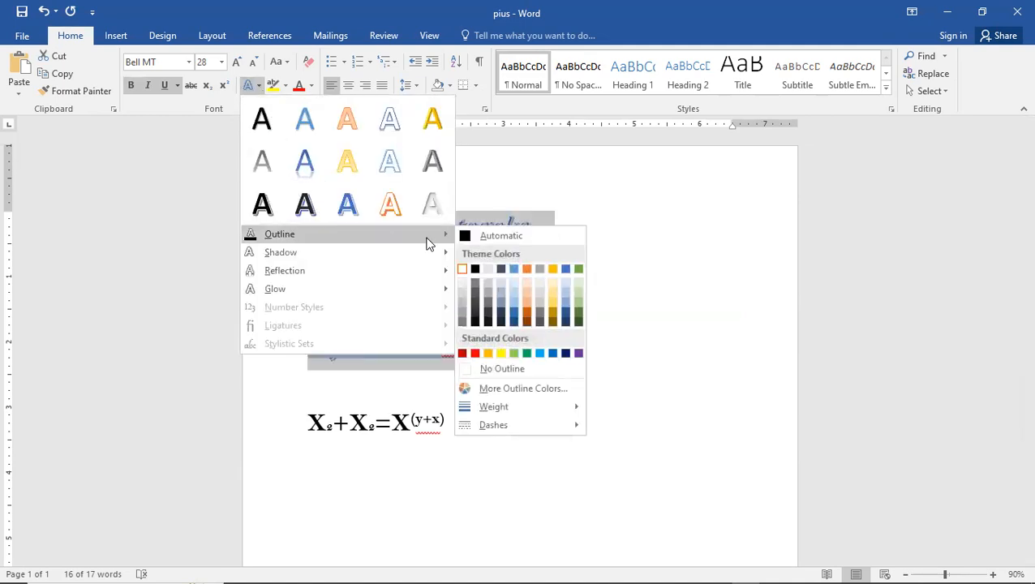
pyautogui.click(525, 315)
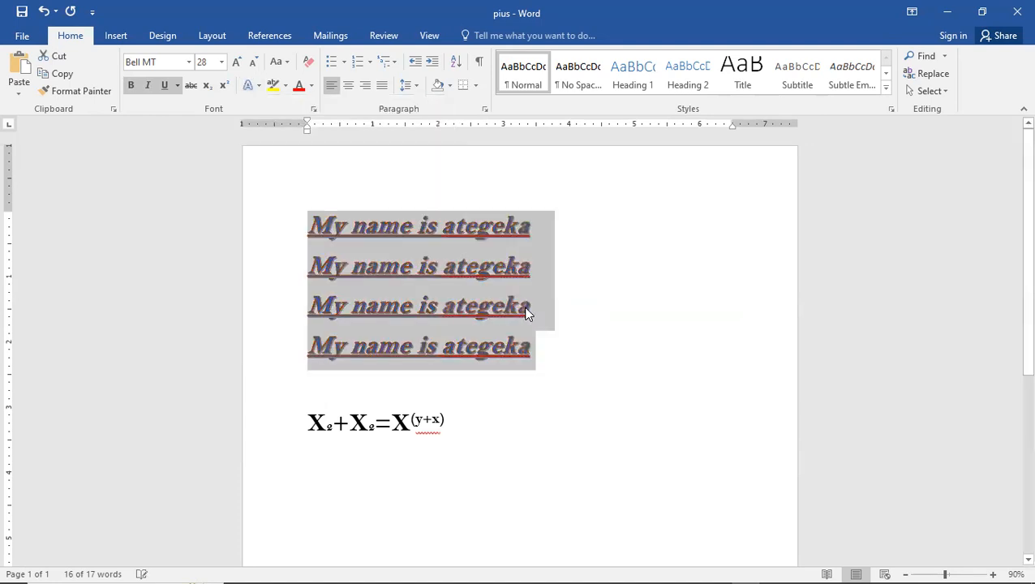
# Try the perspective shadow cast below the text on the four lines, and set them to No Shadow
pyautogui.click(257, 87)
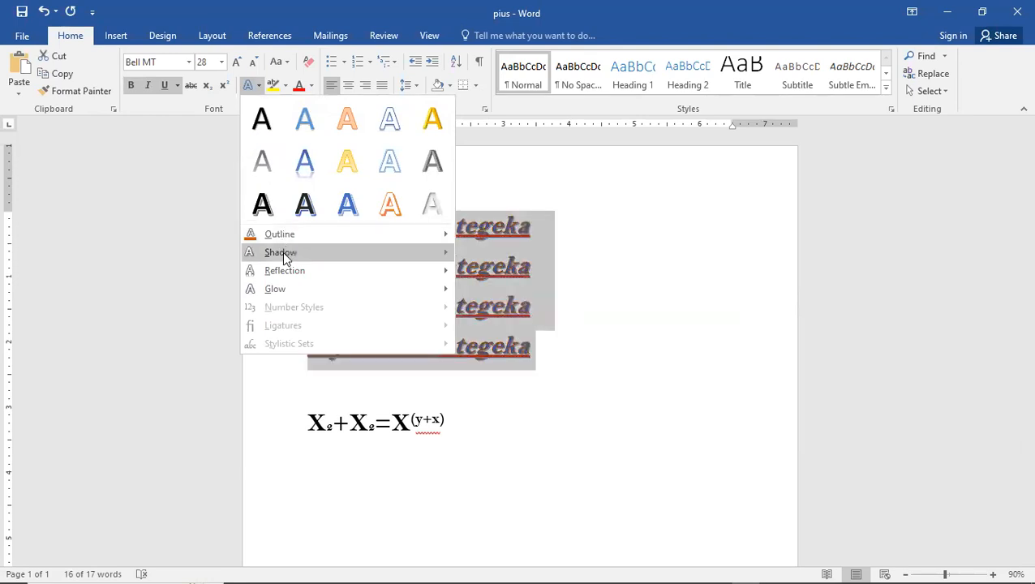
pyautogui.moveTo(283, 251)
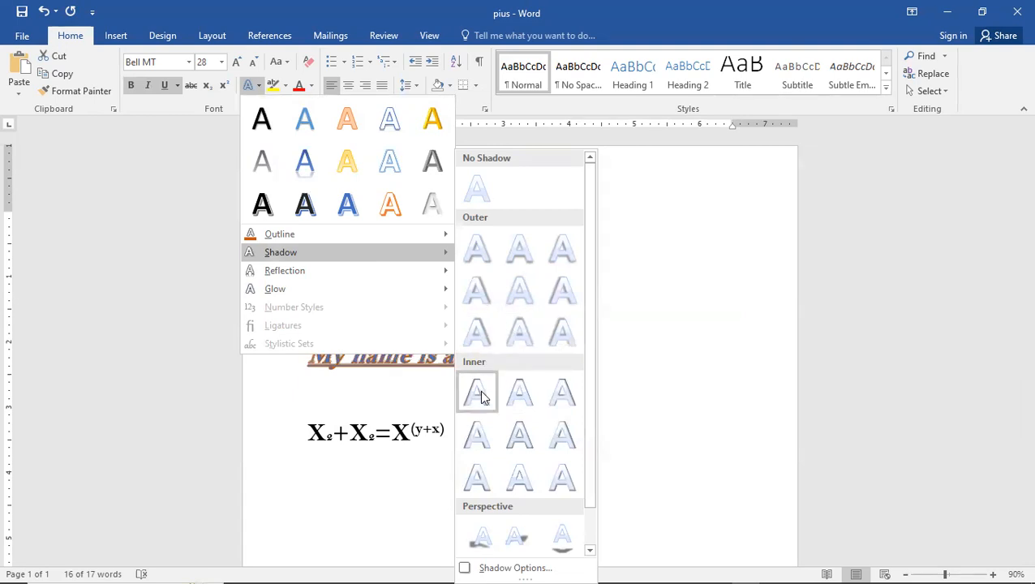
pyautogui.click(559, 538)
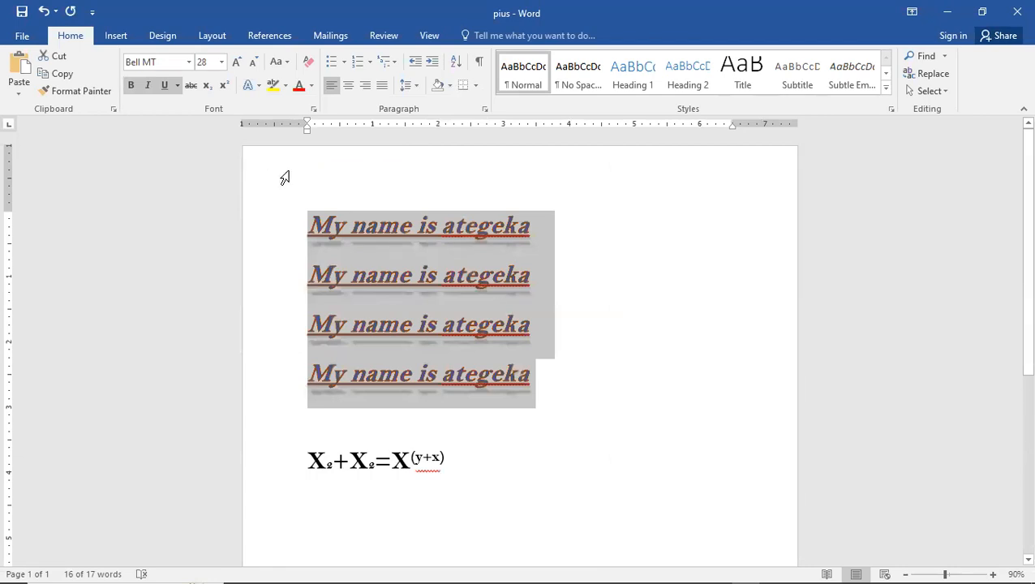
pyautogui.click(254, 87)
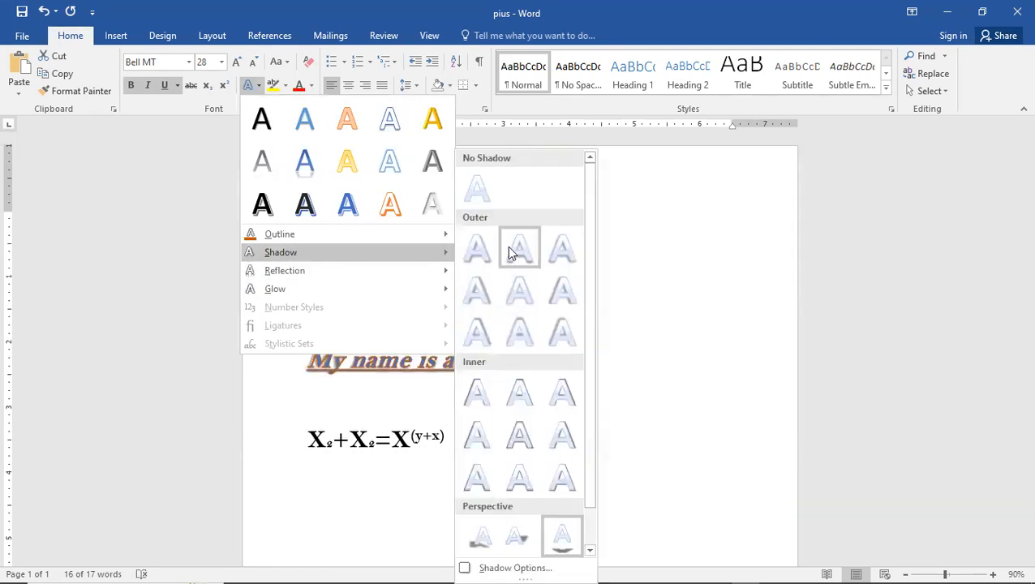
pyautogui.click(477, 191)
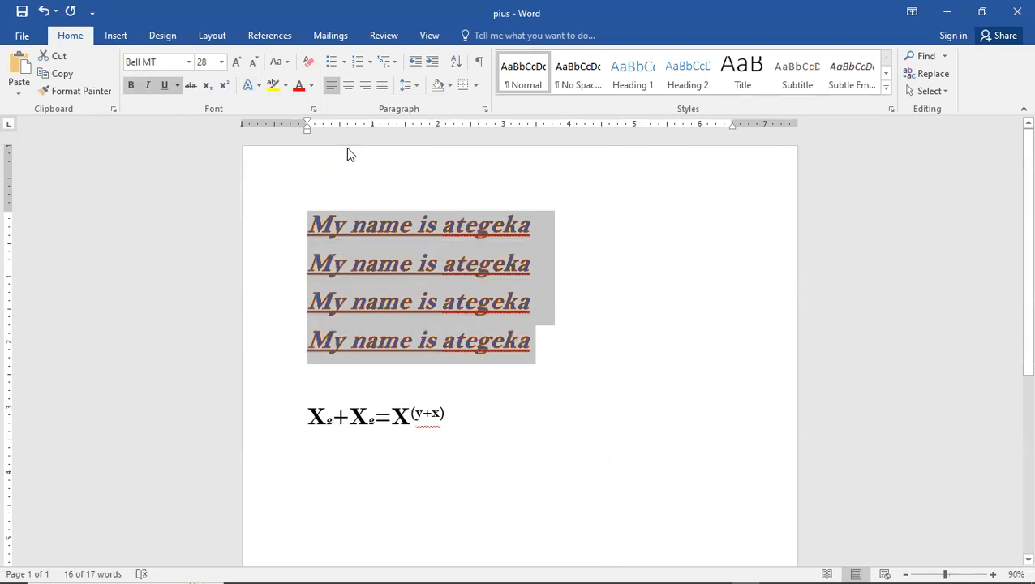
# Add the centre reflection variation and the largest gold glow variation to the text of the four lines above the expression
pyautogui.click(257, 87)
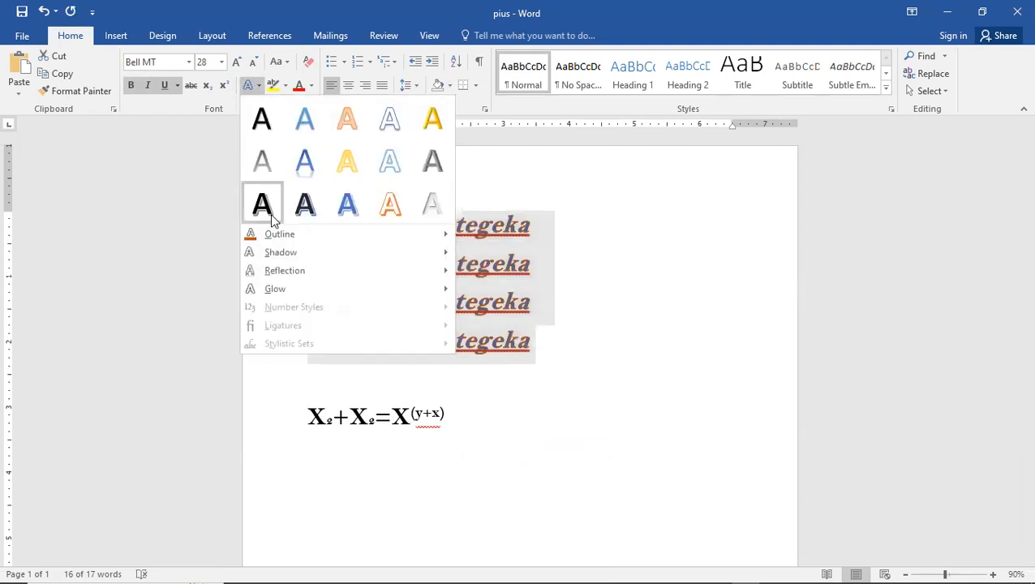
pyautogui.moveTo(280, 272)
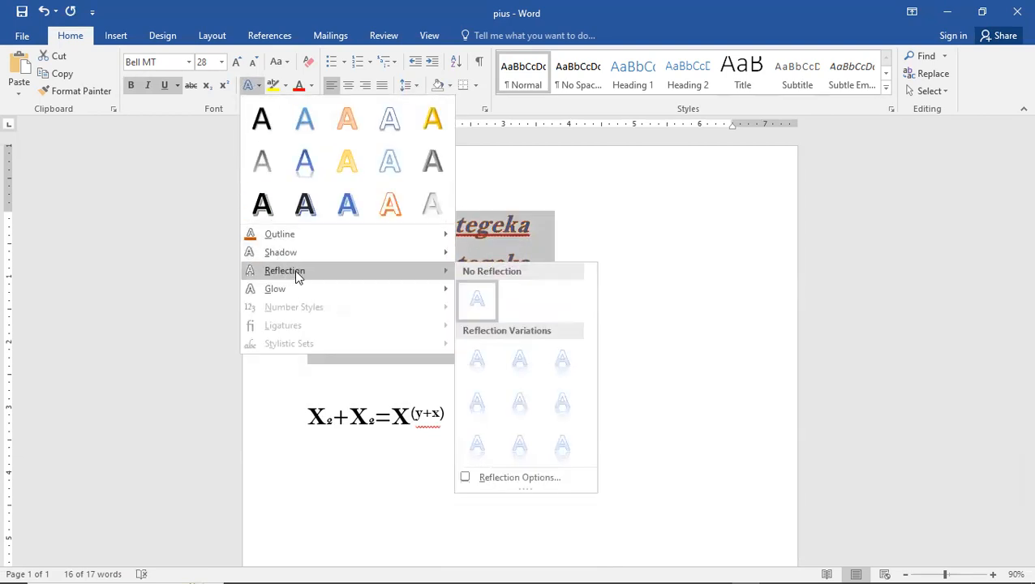
pyautogui.click(520, 403)
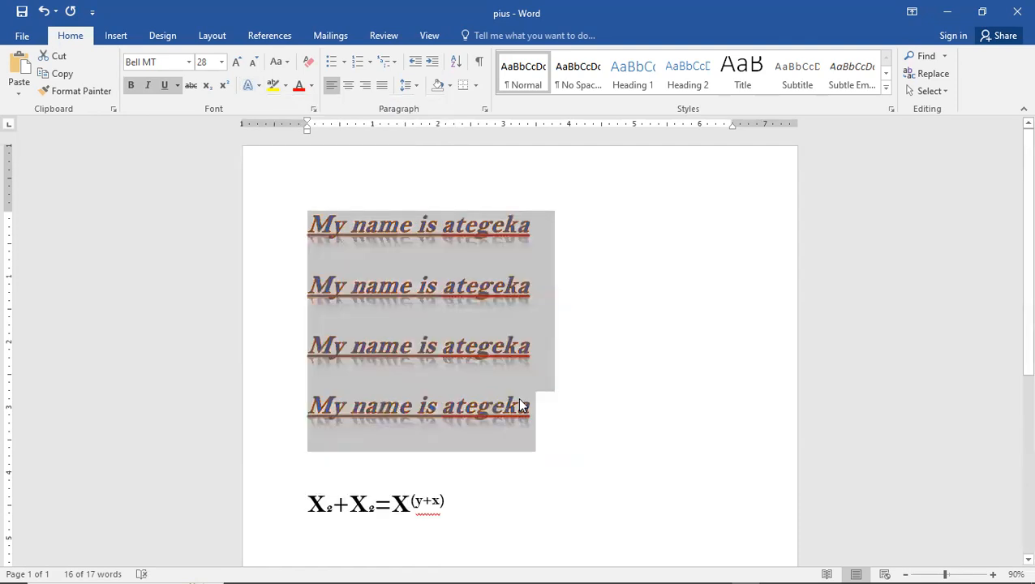
pyautogui.click(256, 90)
pyautogui.moveTo(274, 279)
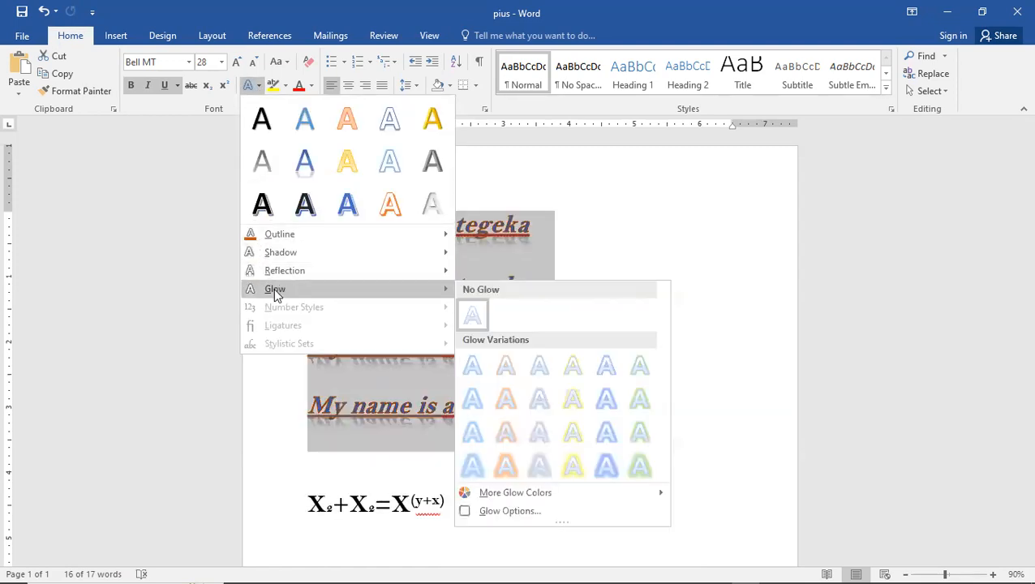
pyautogui.click(573, 466)
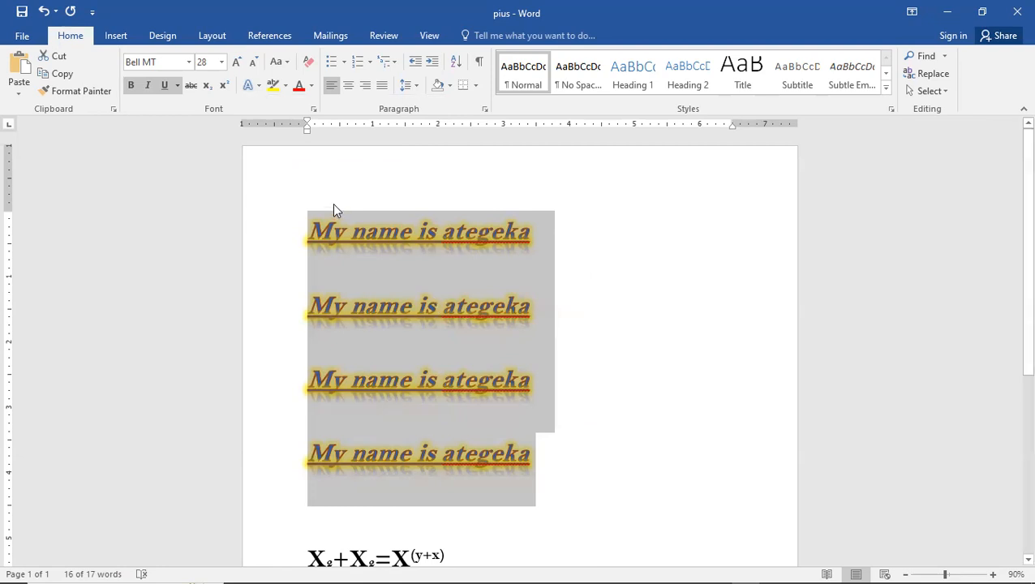
# Highlight the four lines in yellow
pyautogui.click(273, 86)
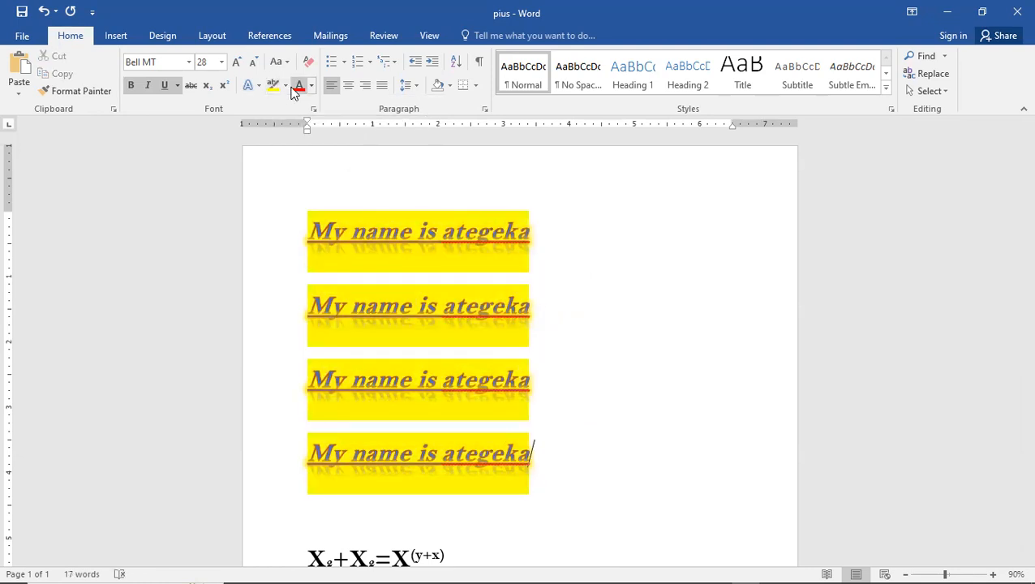
pyautogui.click(284, 86)
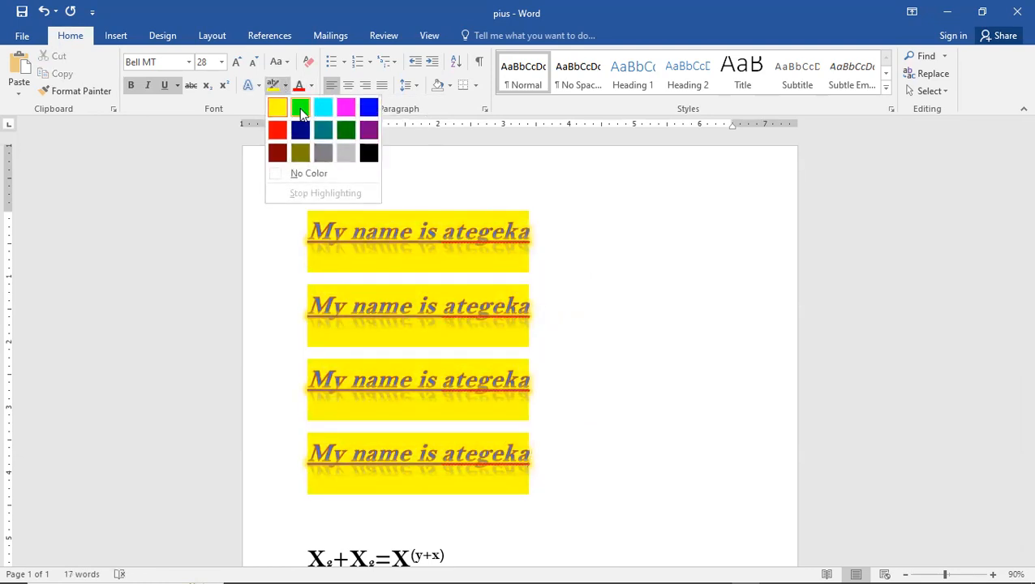
pyautogui.click(555, 382)
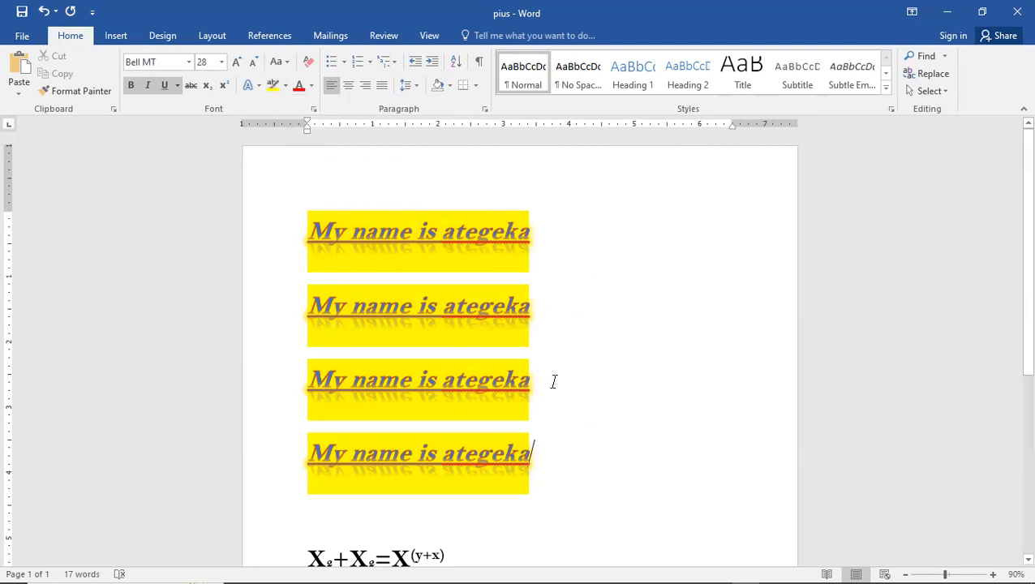
# Change the highlight colour of the four lines to turquoise
pyautogui.moveTo(354, 248); pyautogui.dragTo(554, 464)
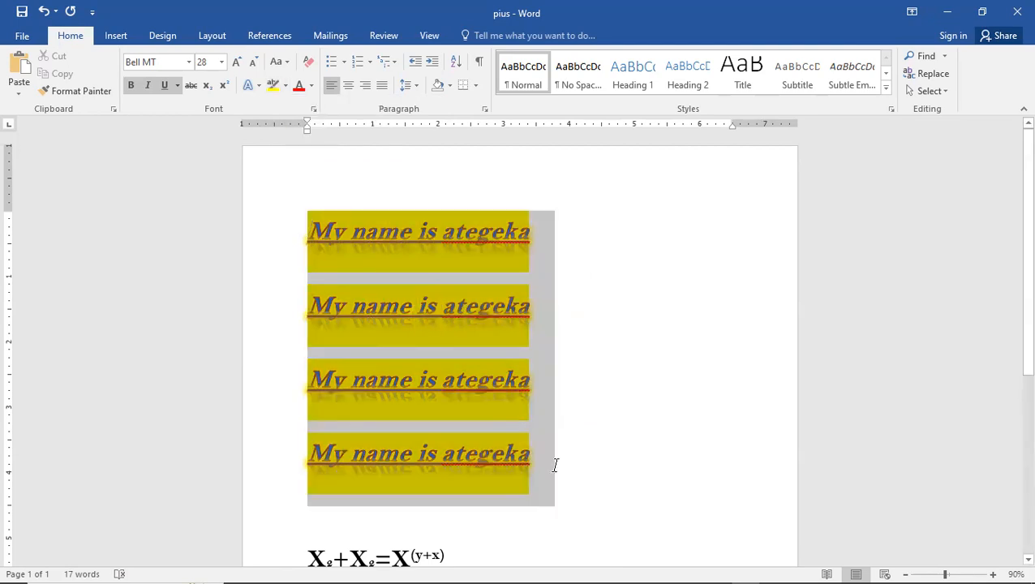
pyautogui.click(284, 86)
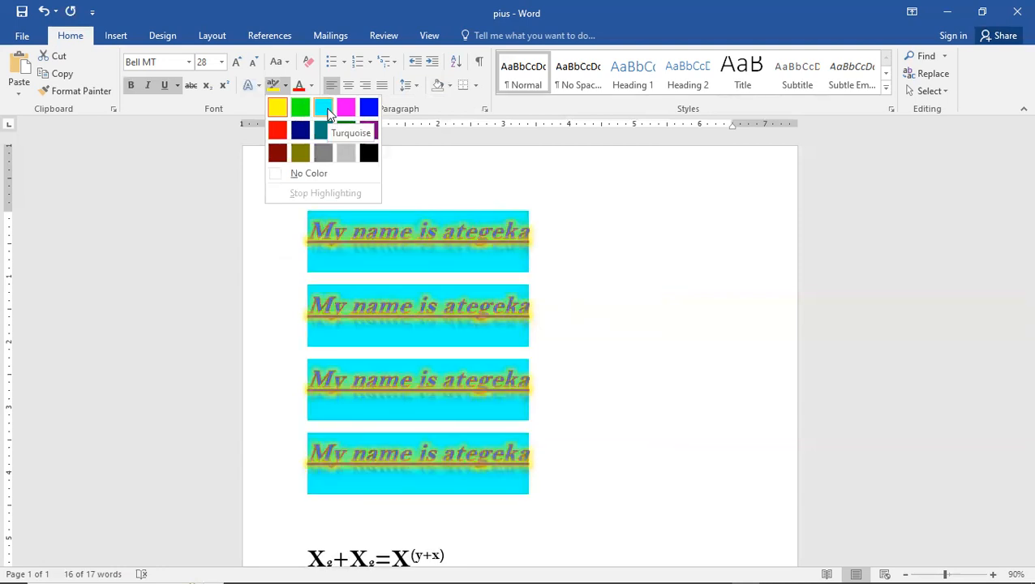
pyautogui.click(328, 114)
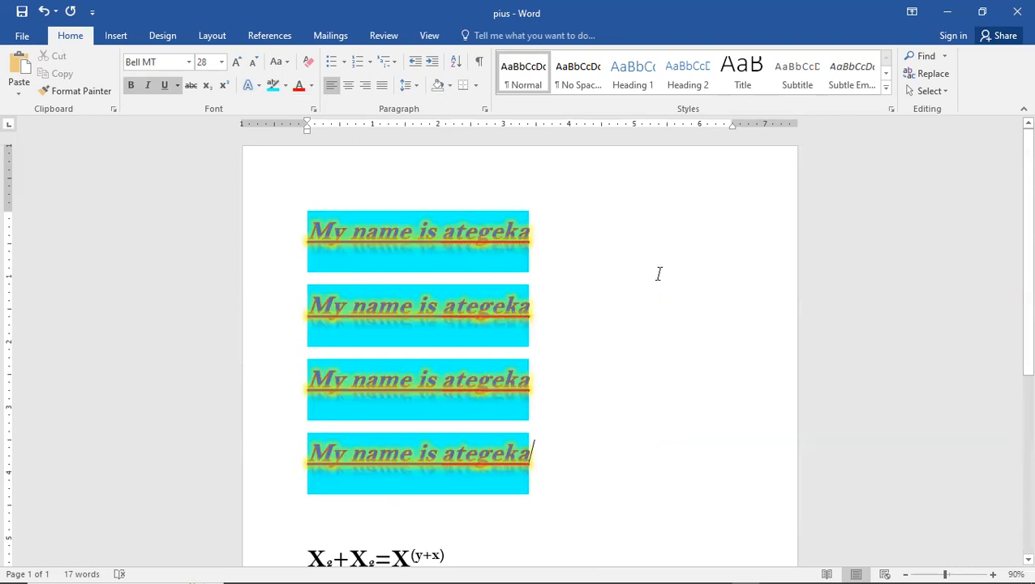
# Set the font colour of the four highlighted lines to the standard yellow
pyautogui.moveTo(536, 477); pyautogui.dragTo(293, 259)
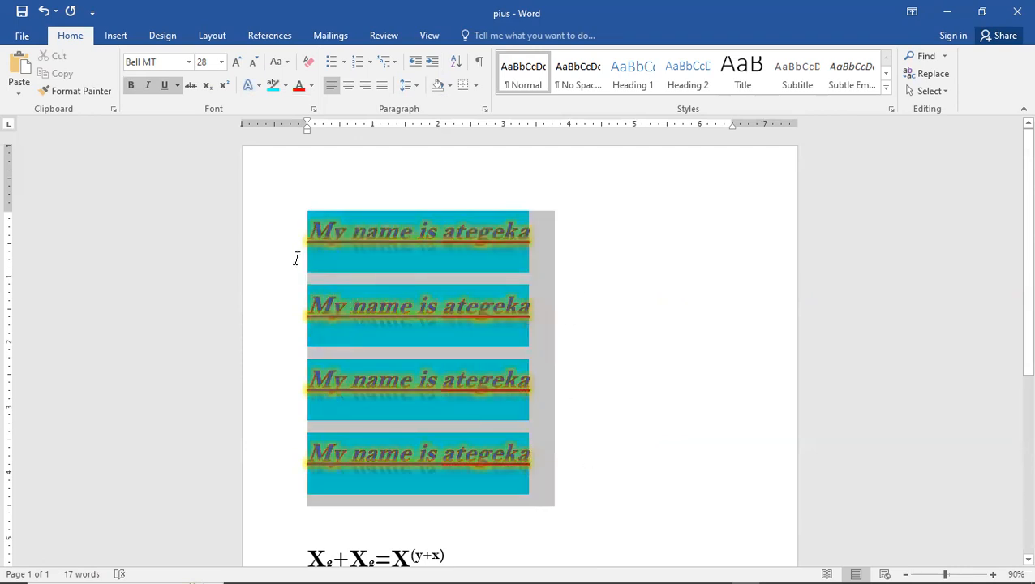
pyautogui.click(313, 89)
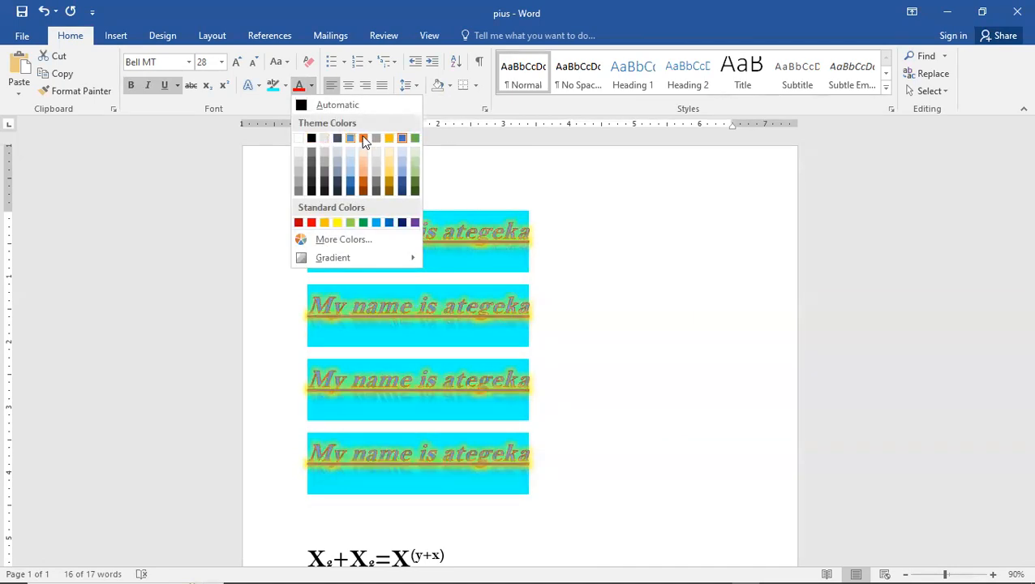
pyautogui.click(332, 222)
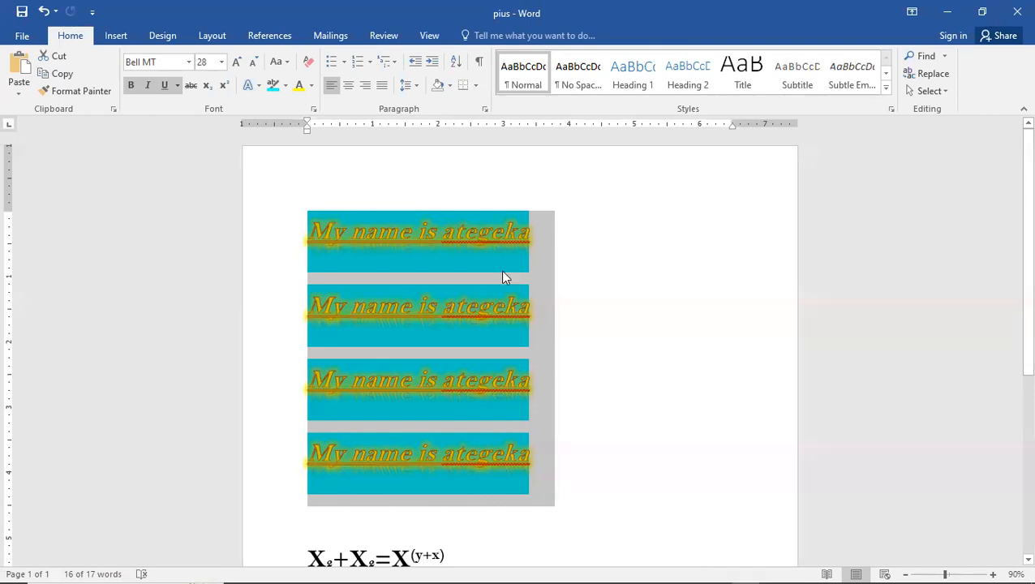
pyautogui.click(629, 340)
# Highlight the expression below the four lines in red
pyautogui.moveTo(1014, 323); pyautogui.dragTo(1011, 400)
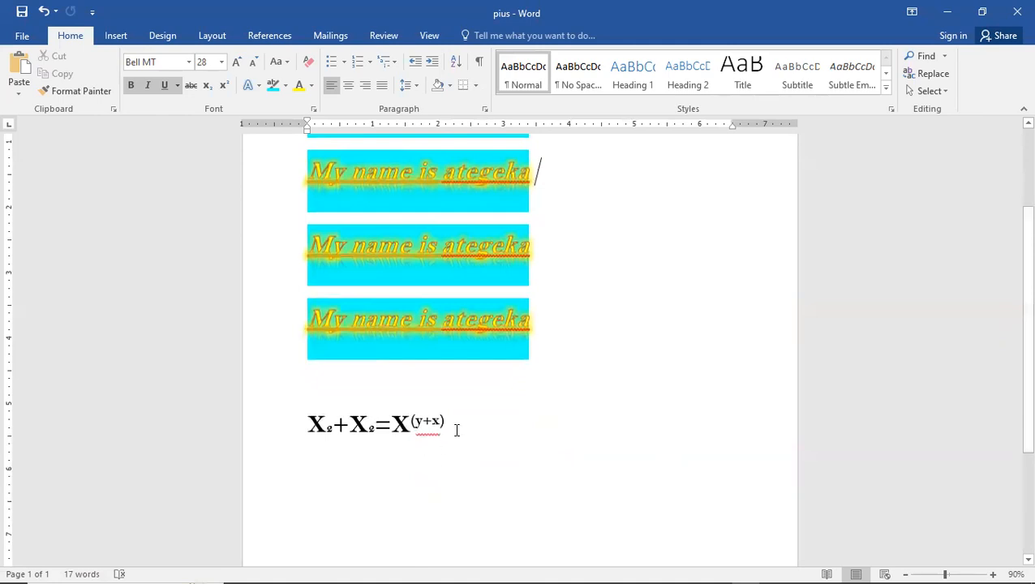
pyautogui.moveTo(456, 431); pyautogui.dragTo(275, 402)
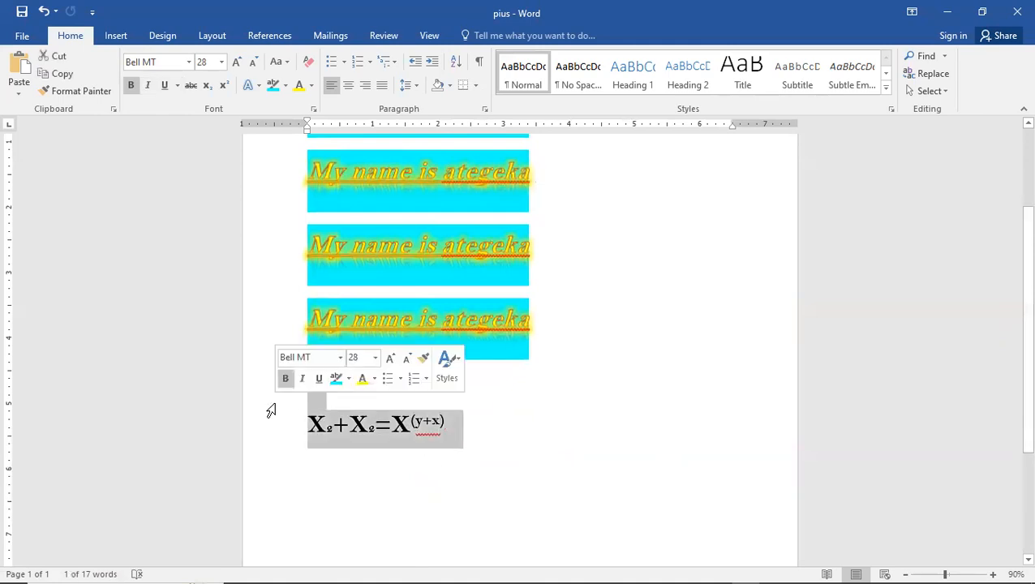
pyautogui.click(284, 87)
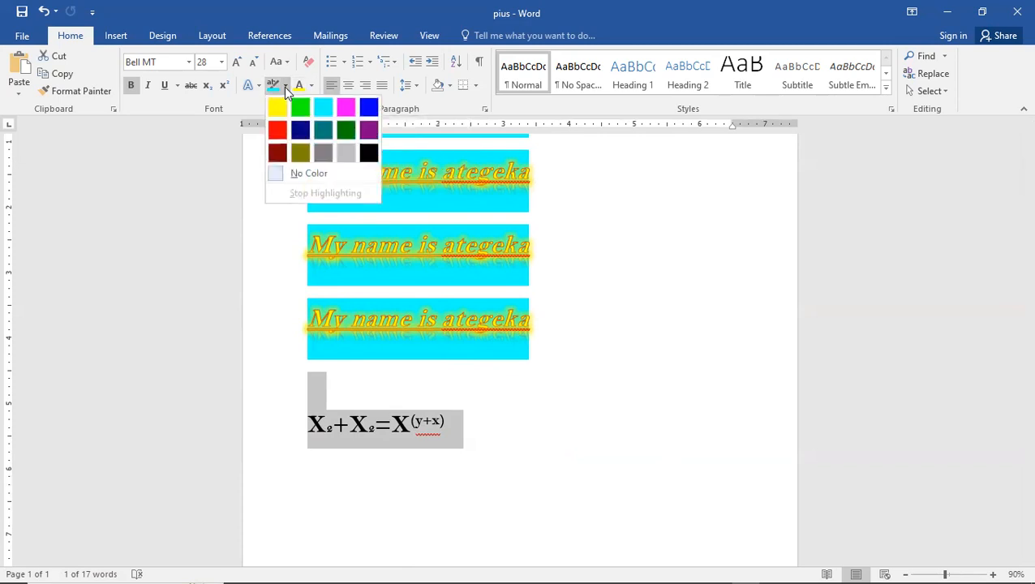
pyautogui.click(277, 131)
# Remove bold from the red-highlighted expression and turn it back on
pyautogui.moveTo(464, 419); pyautogui.dragTo(312, 434)
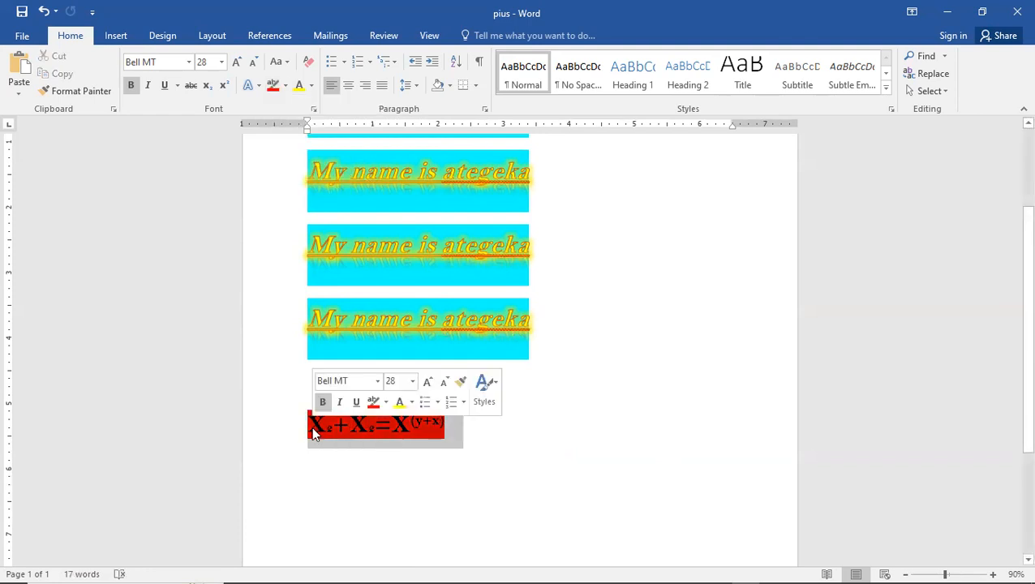
pyautogui.hotkey('ctrl', 'b')
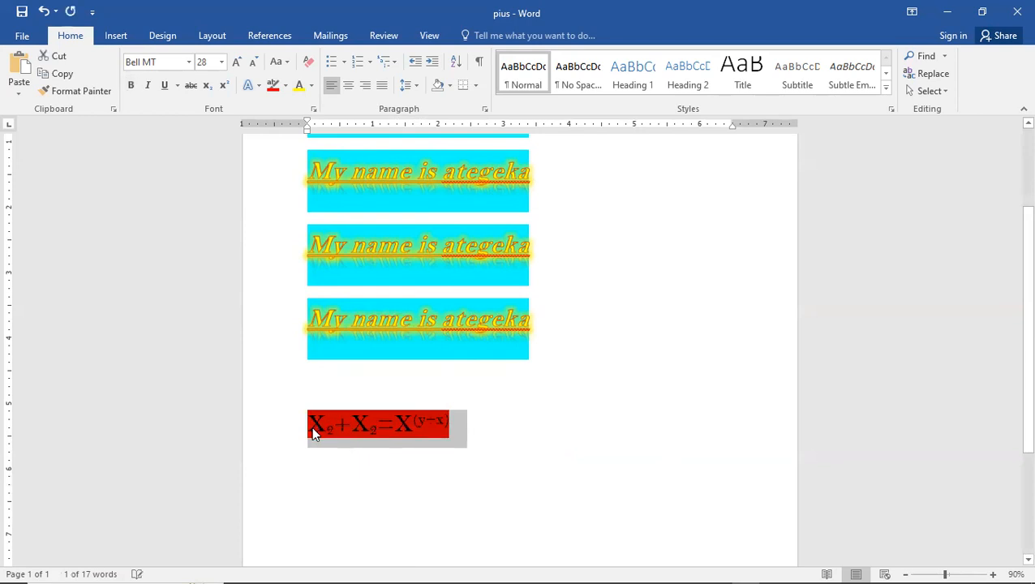
pyautogui.hotkey('ctrl', 'b')
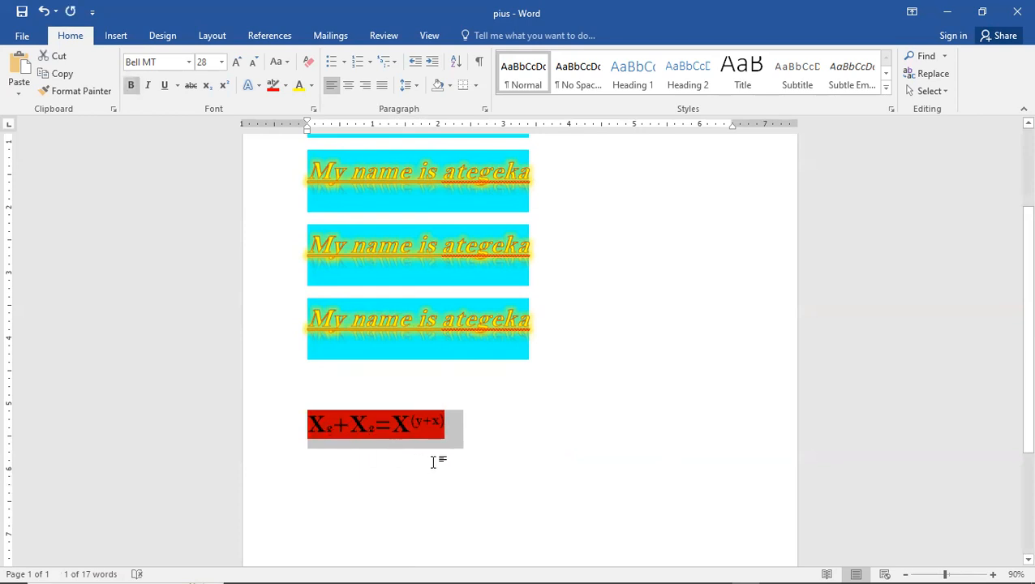
pyautogui.click(433, 462)
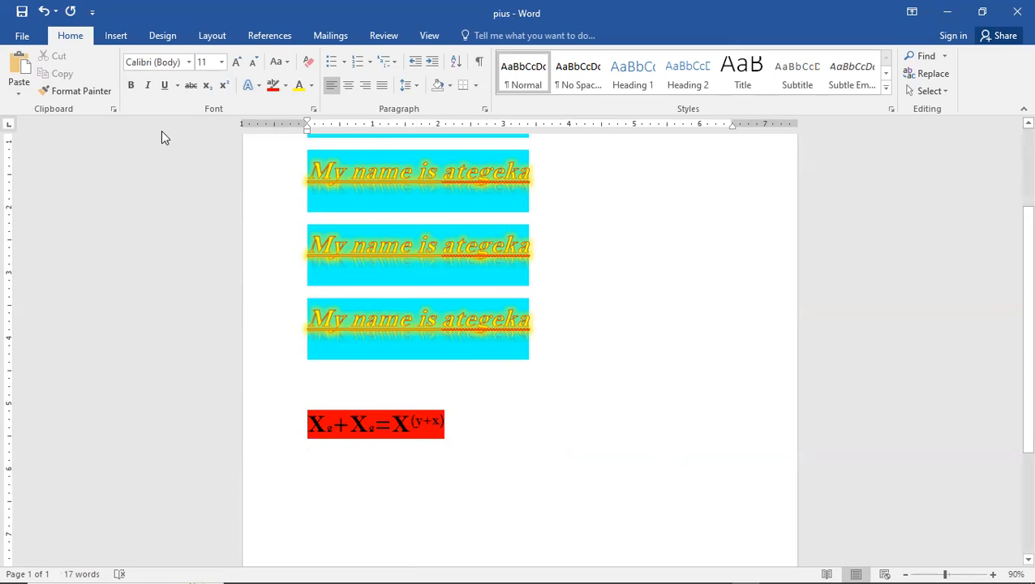
# Save the document, and save a PDF copy to the Desktop under the same file name with opening after publishing enabled
pyautogui.click(37, 38)
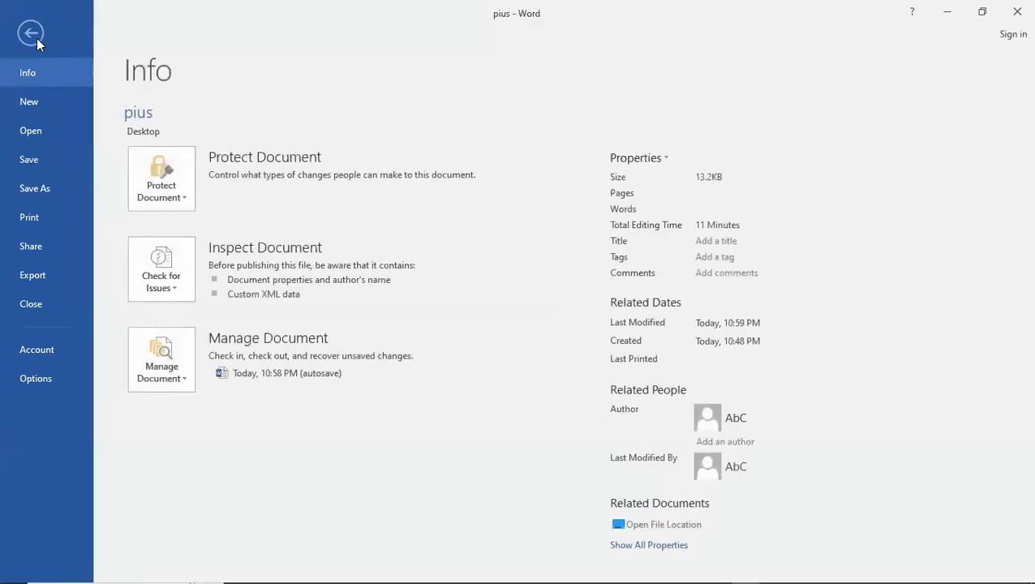
pyautogui.click(38, 161)
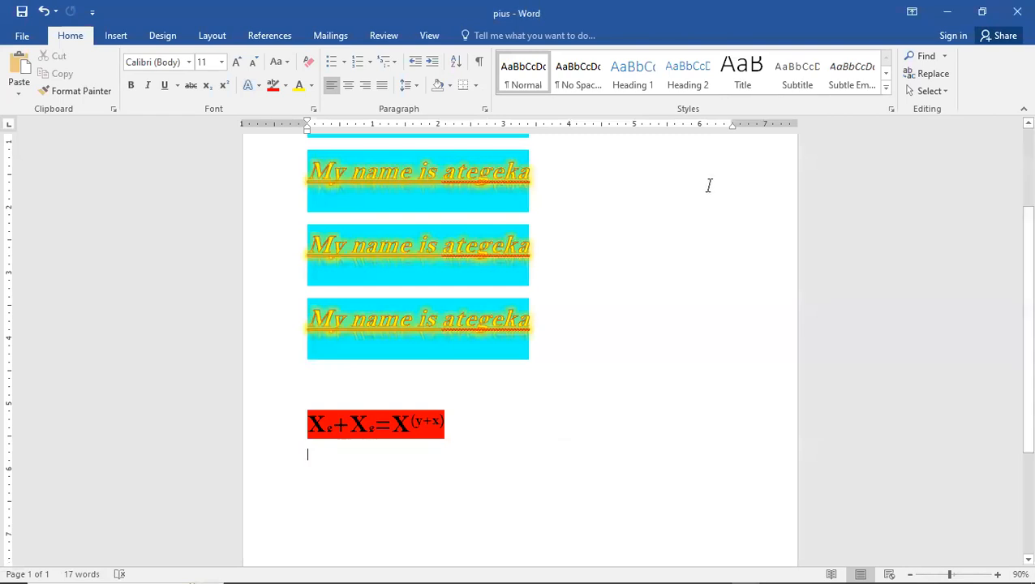
pyautogui.click(24, 38)
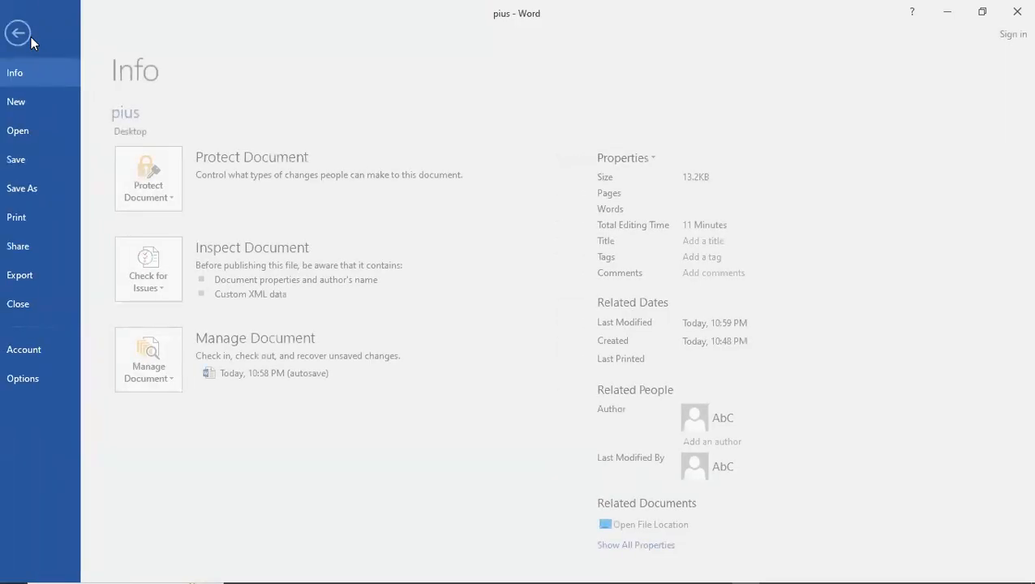
pyautogui.click(41, 192)
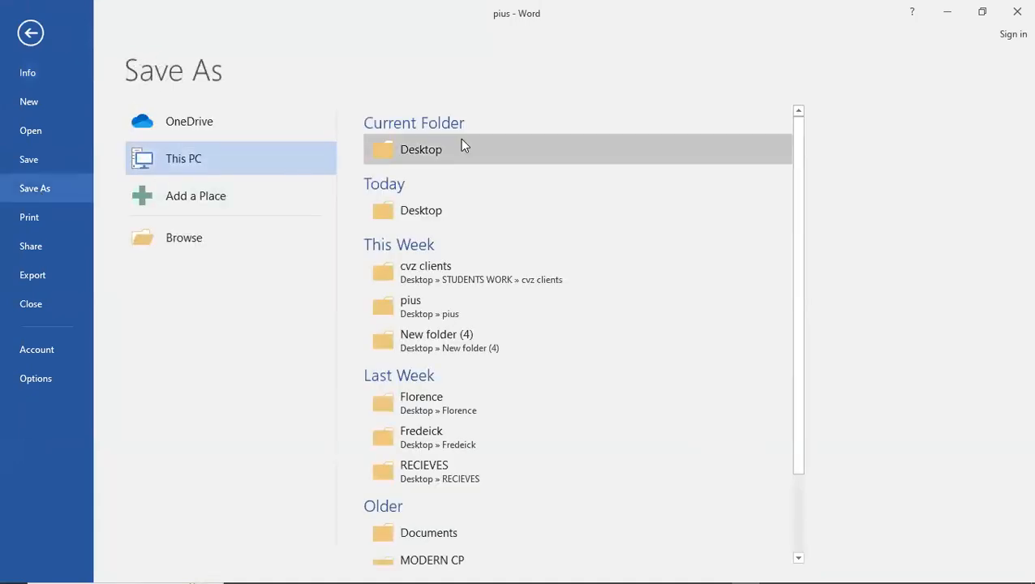
pyautogui.click(438, 159)
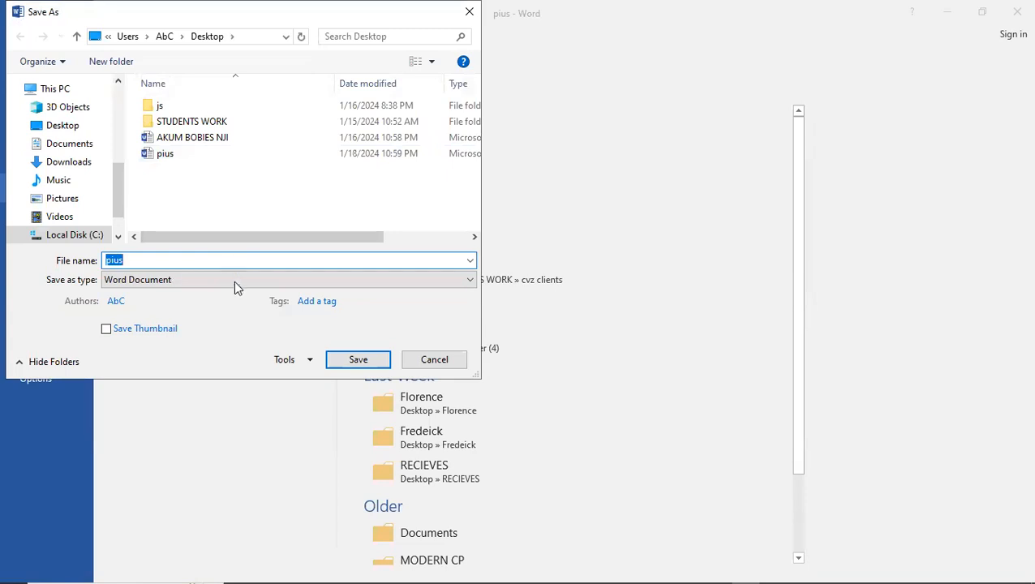
pyautogui.click(472, 286)
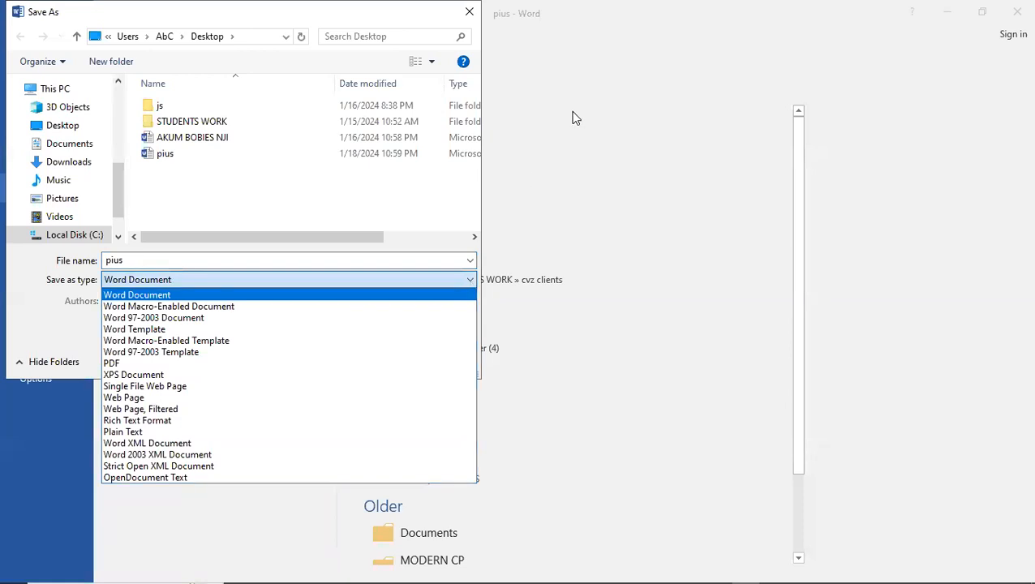
pyautogui.click(573, 117)
pyautogui.click(469, 281)
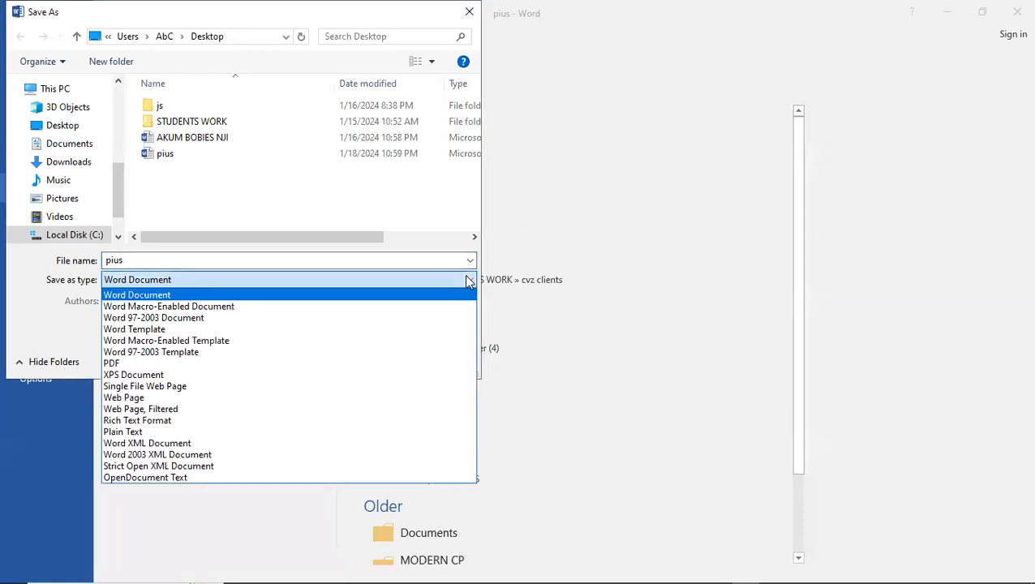
pyautogui.click(341, 364)
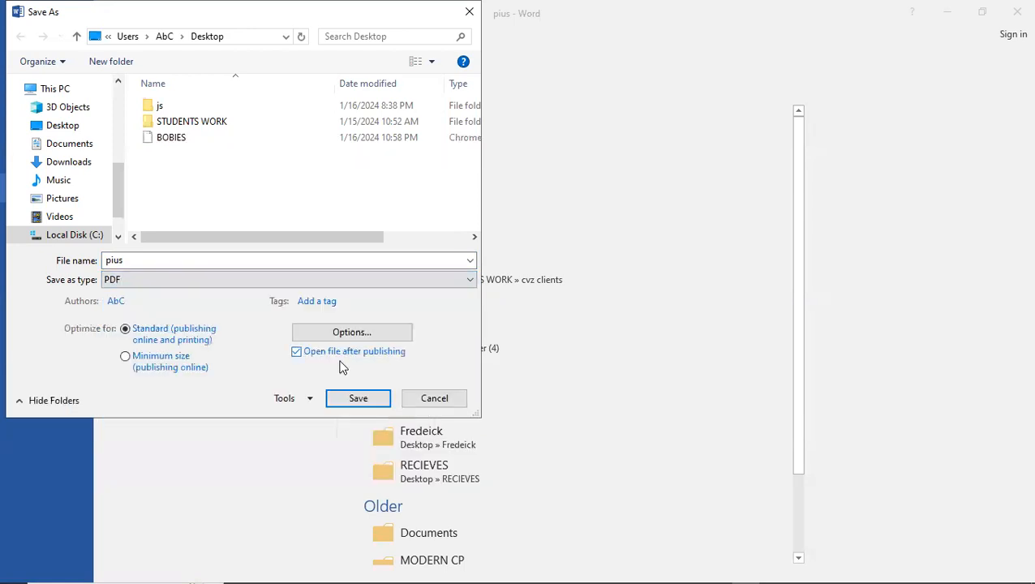
pyautogui.click(352, 403)
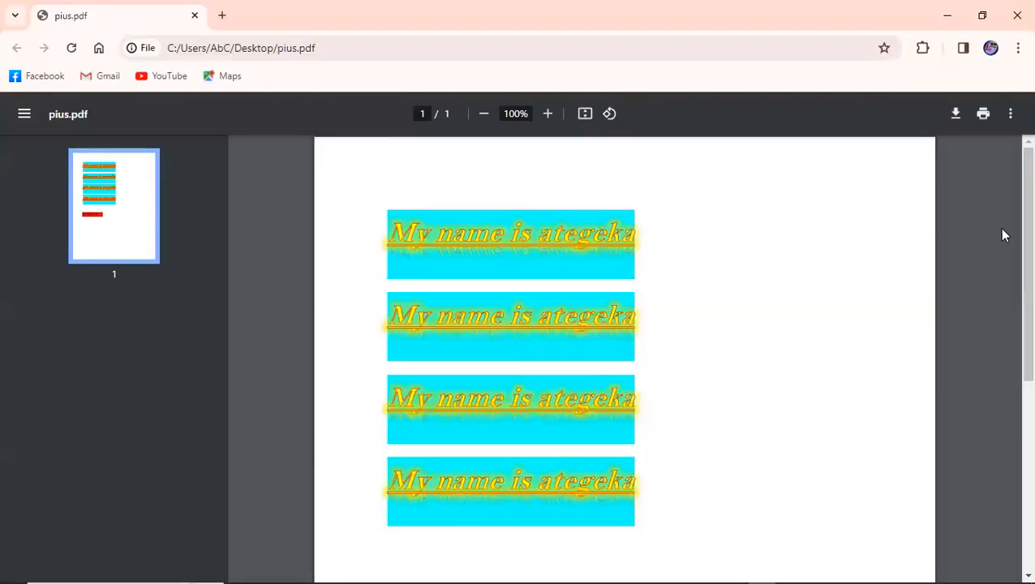
# Look through the exported PDF down to the expression and return to the Word document
pyautogui.scroll(-3, 1013, 284)
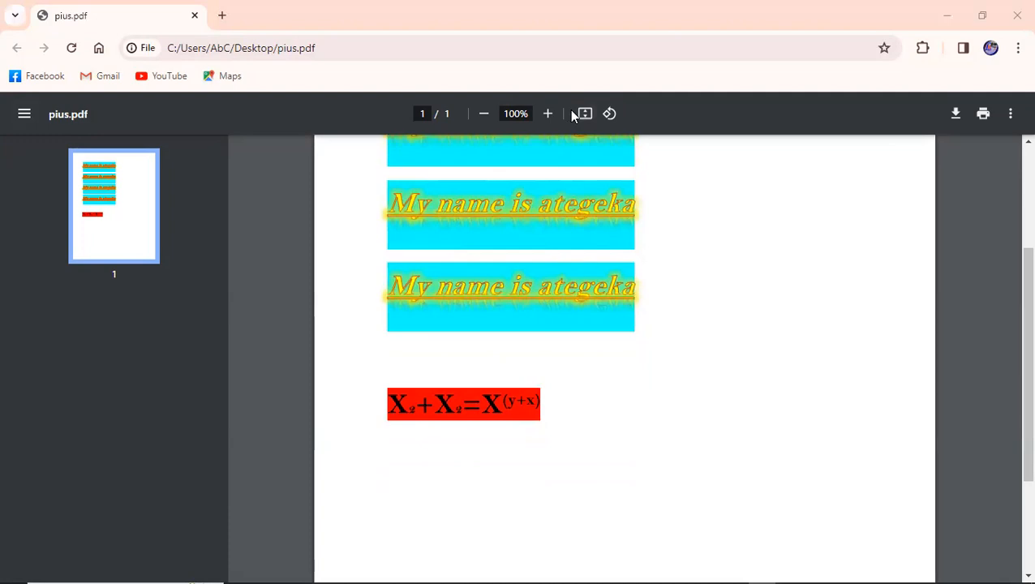
pyautogui.click(954, 16)
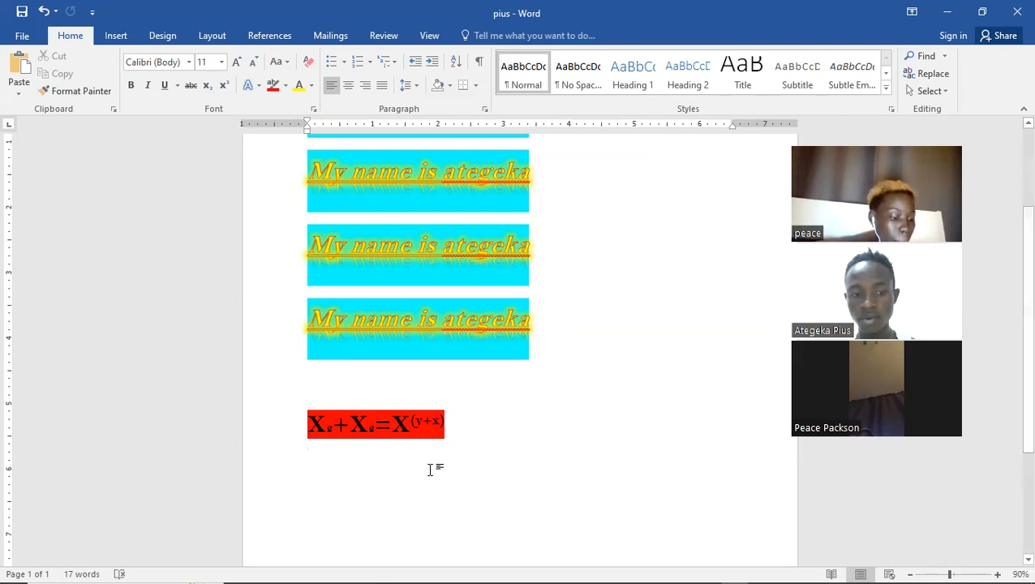
pyautogui.click(516, 354)
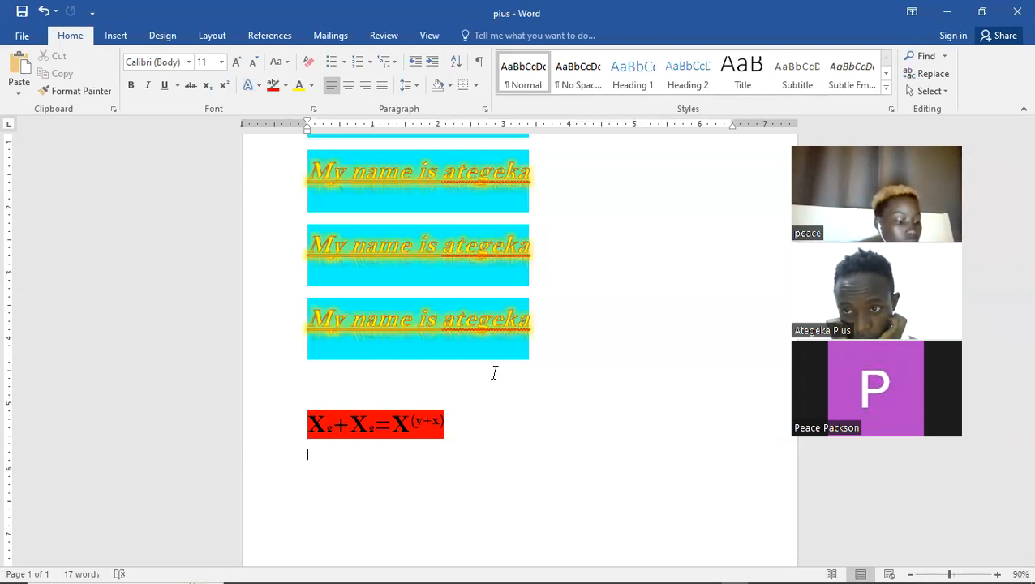
pyautogui.click(533, 374)
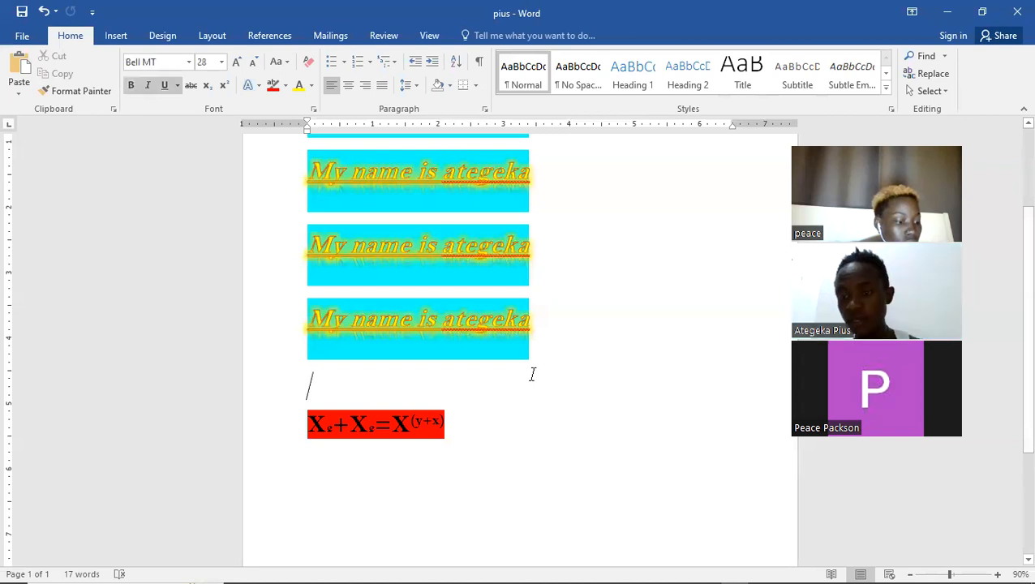
pyautogui.moveTo(532, 374); pyautogui.dragTo(331, 210)
pyautogui.click(654, 277)
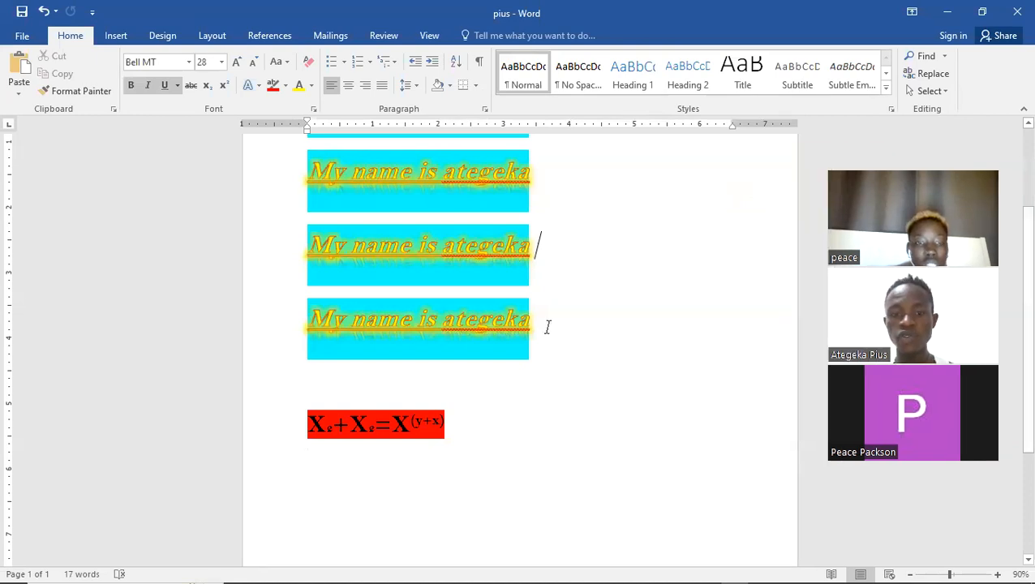
# Change the highlight of the four text lines above the expression to dark blue
pyautogui.moveTo(547, 327); pyautogui.dragTo(278, 219)
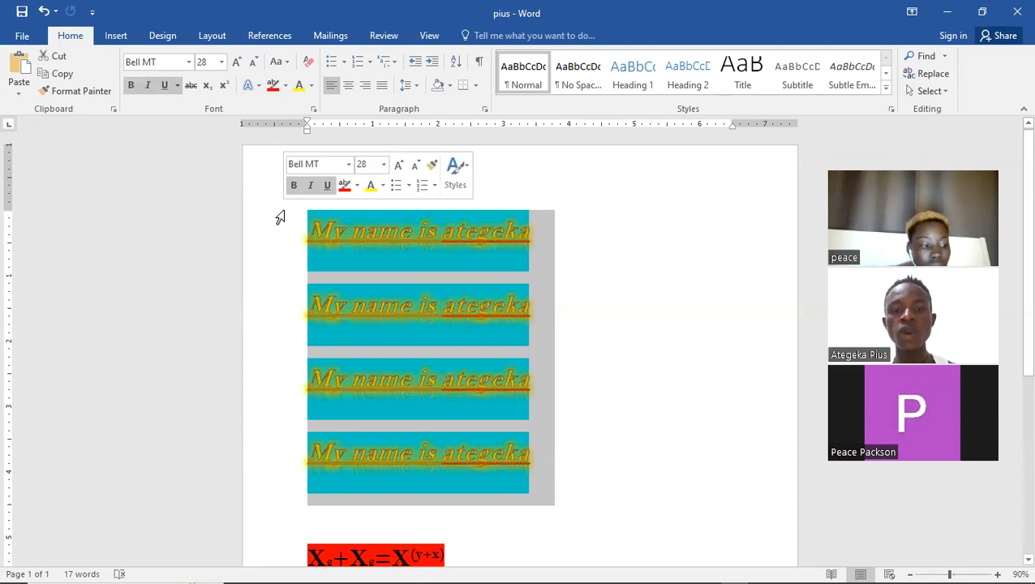
pyautogui.click(285, 86)
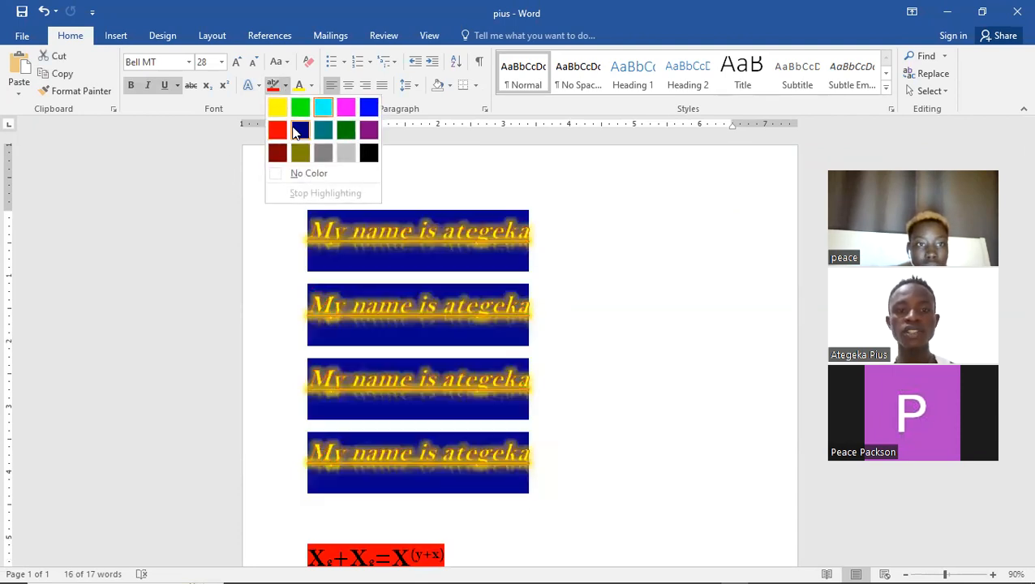
pyautogui.click(297, 132)
pyautogui.click(395, 174)
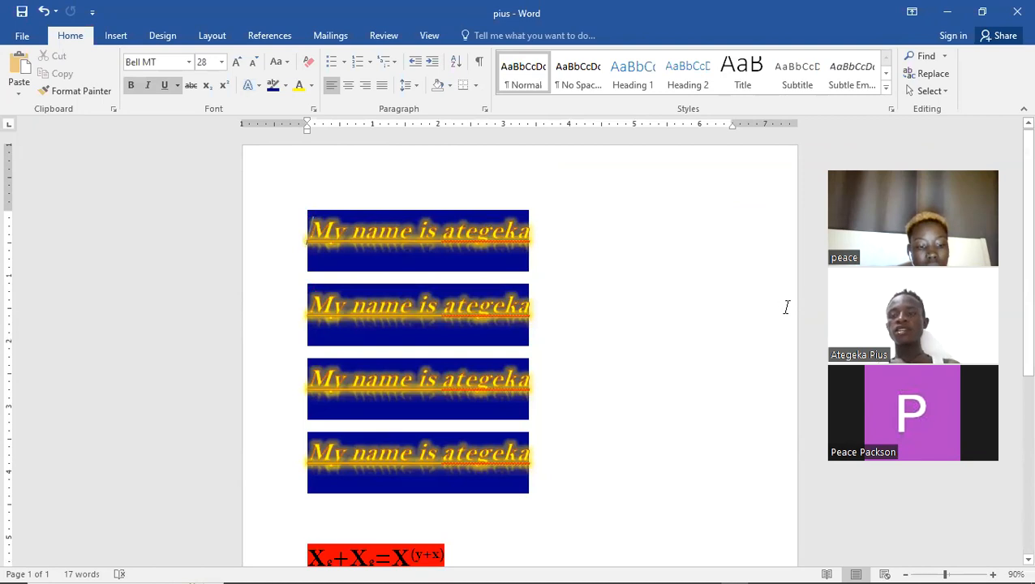
pyautogui.moveTo(1024, 170); pyautogui.dragTo(1013, 270)
pyautogui.moveTo(456, 390); pyautogui.dragTo(305, 389)
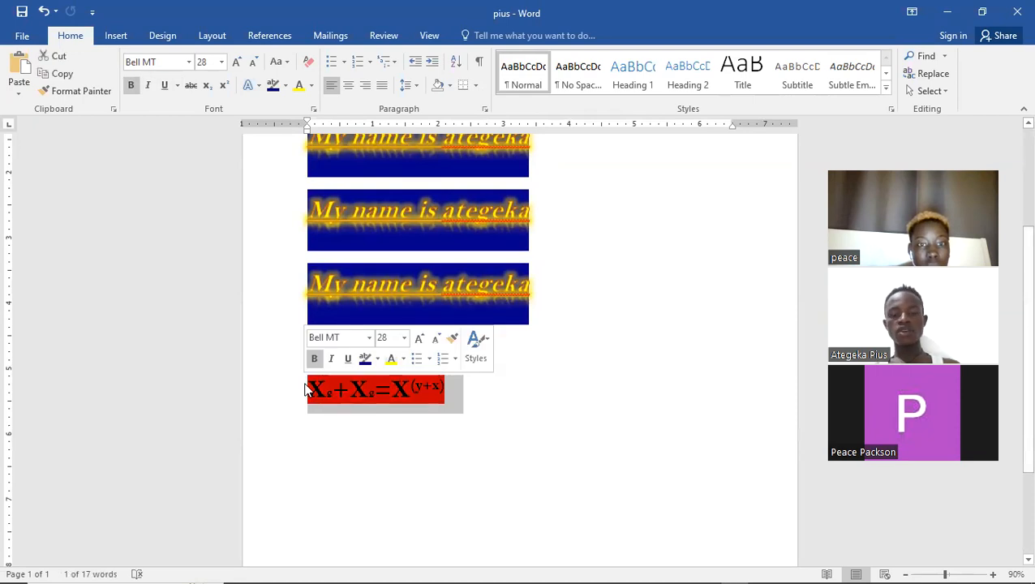
pyautogui.click(462, 418)
pyautogui.scroll(3, 1012, 265)
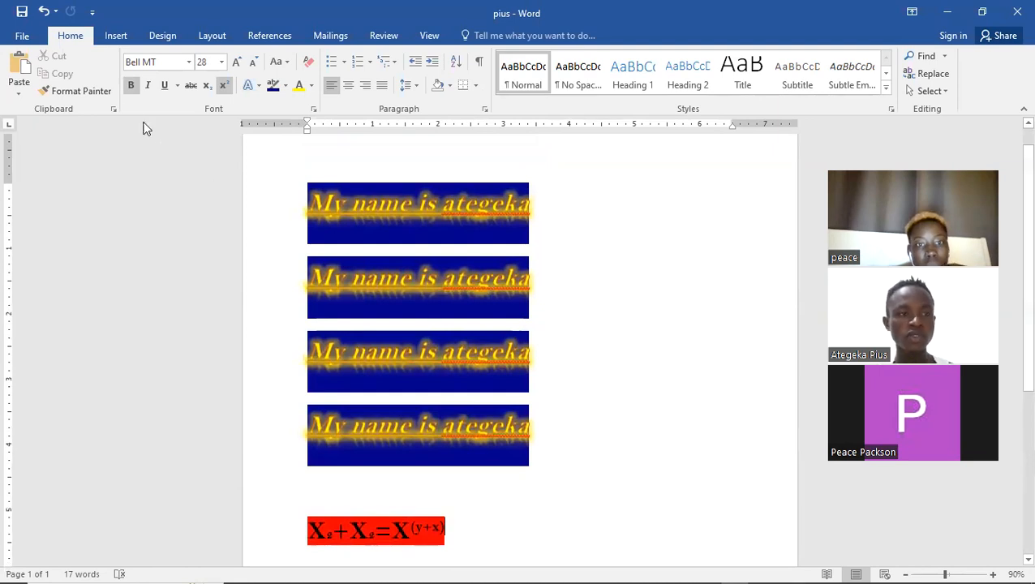
# Save the changes to the Word document under its existing file name
pyautogui.click(13, 39)
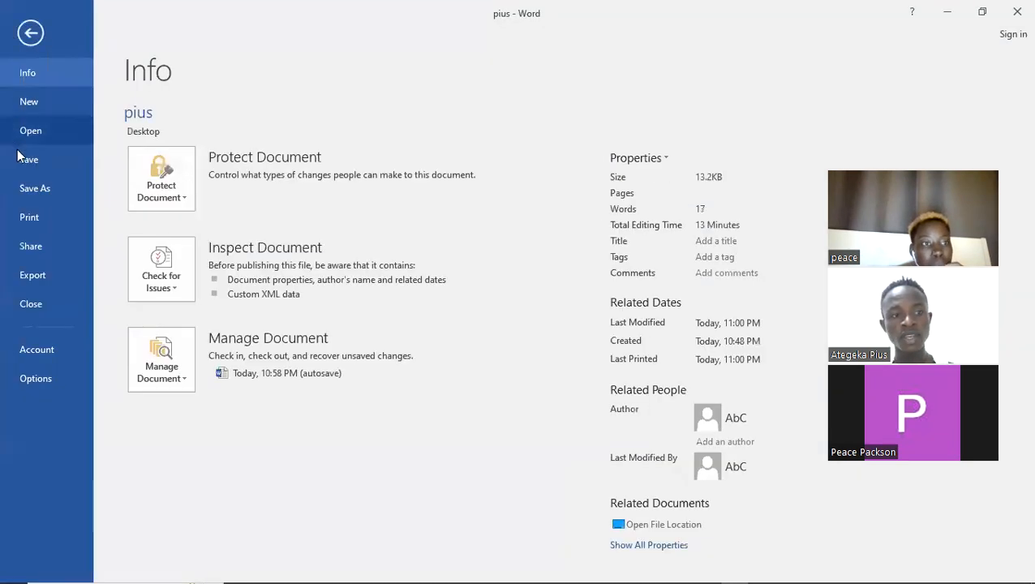
pyautogui.click(20, 161)
pyautogui.click(21, 14)
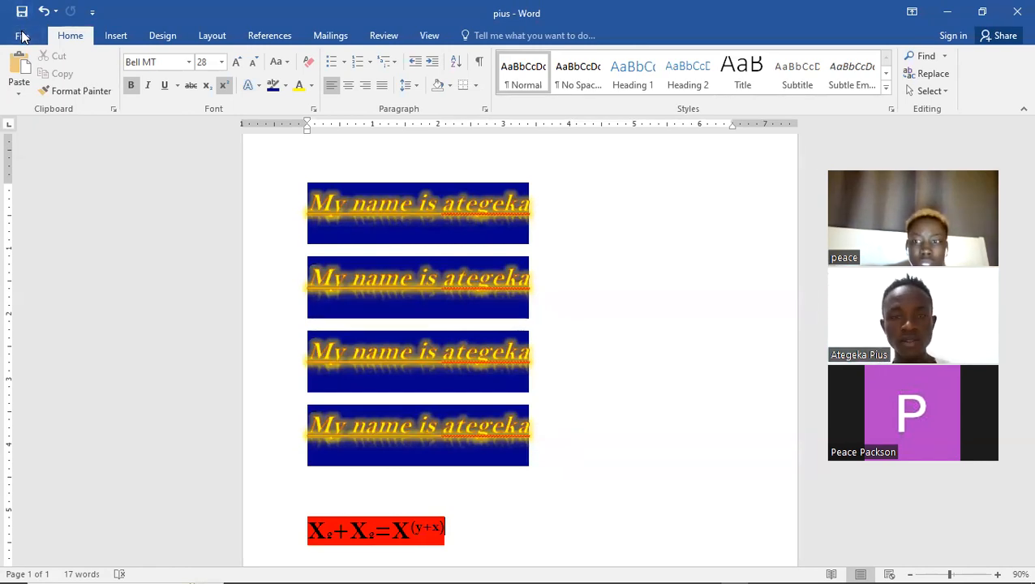
pyautogui.click(22, 37)
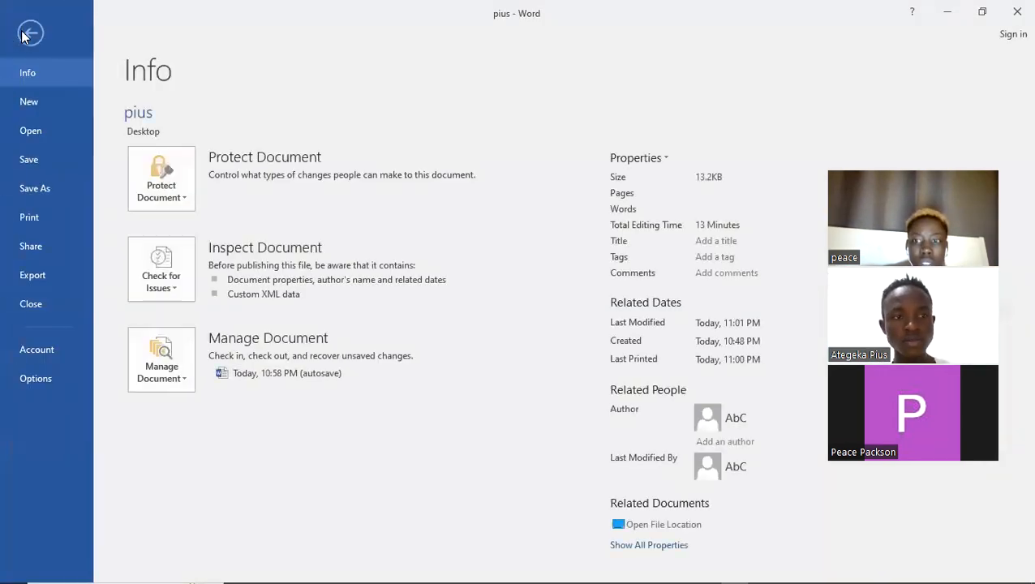
pyautogui.click(46, 192)
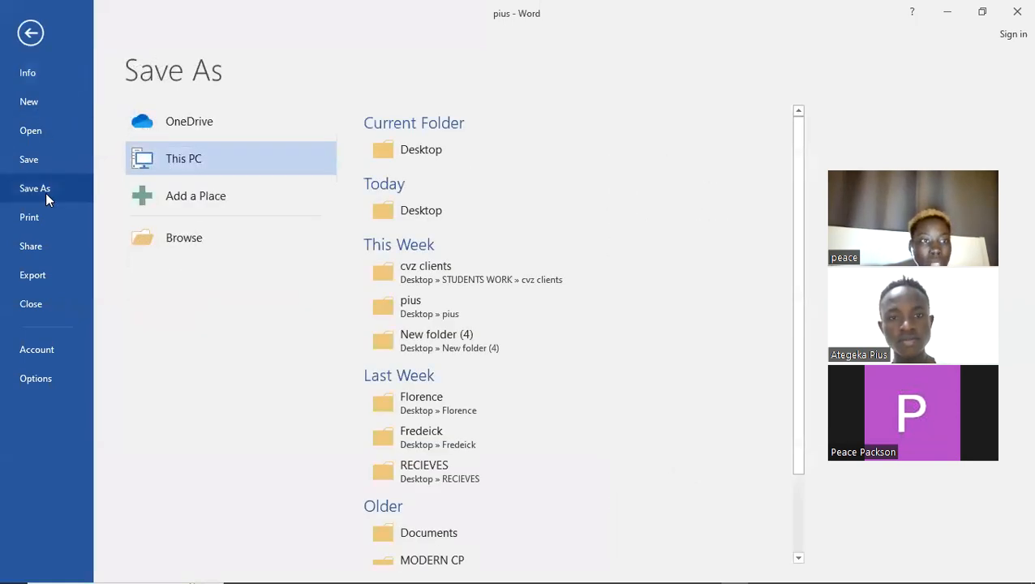
pyautogui.click(442, 162)
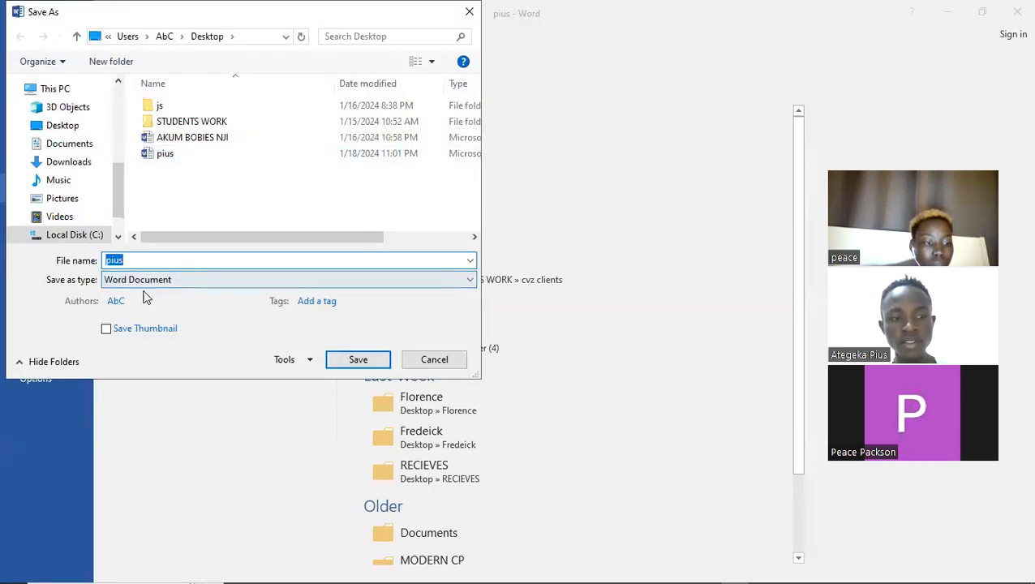
pyautogui.click(225, 278)
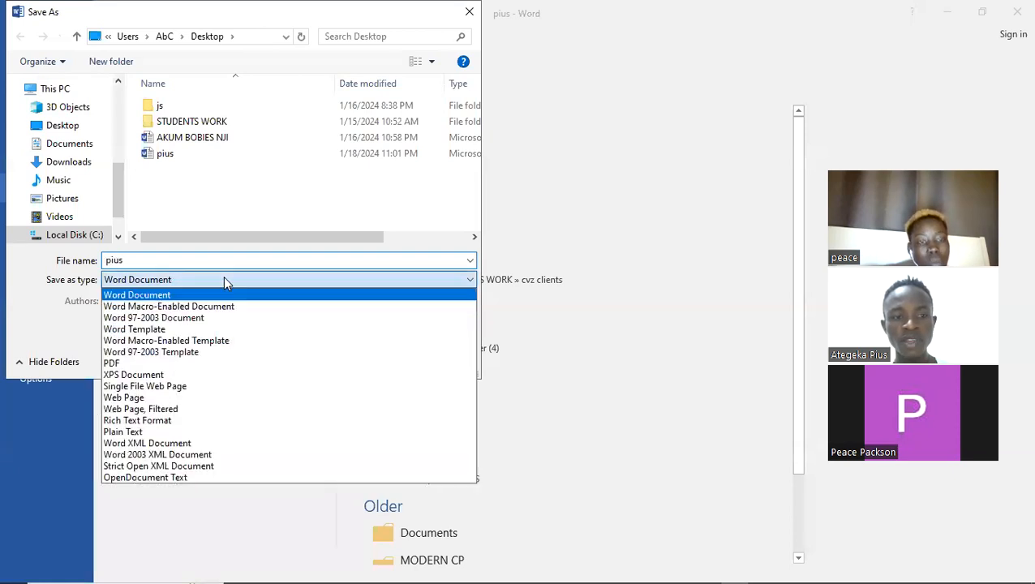
pyautogui.click(153, 367)
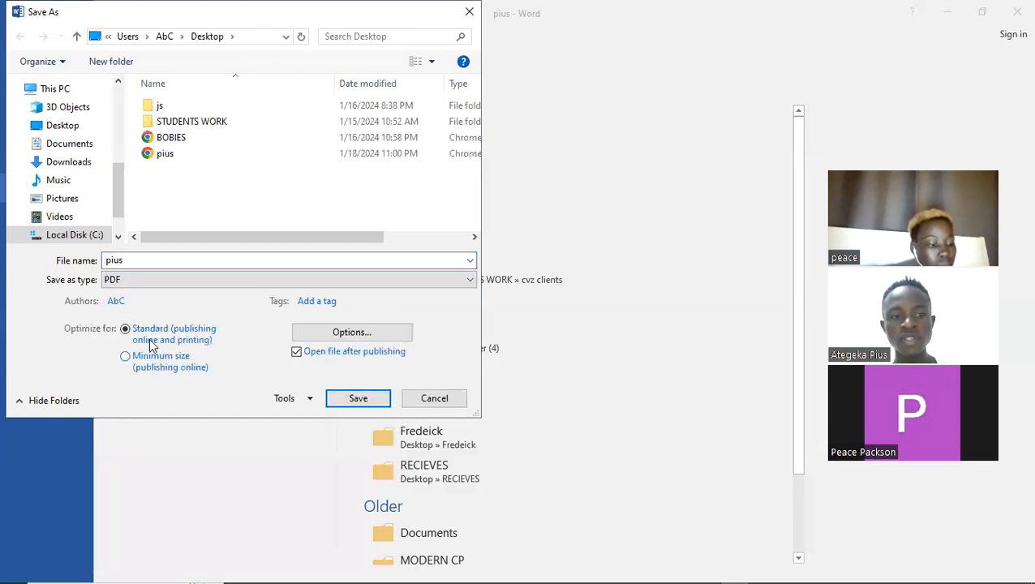
pyautogui.click(141, 265)
pyautogui.click(141, 264)
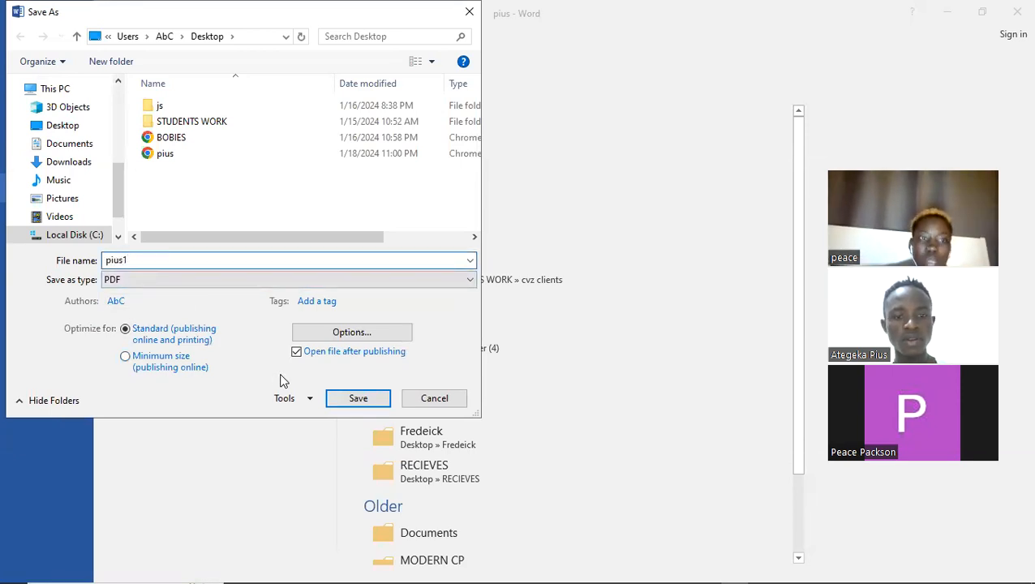
pyautogui.click(469, 12)
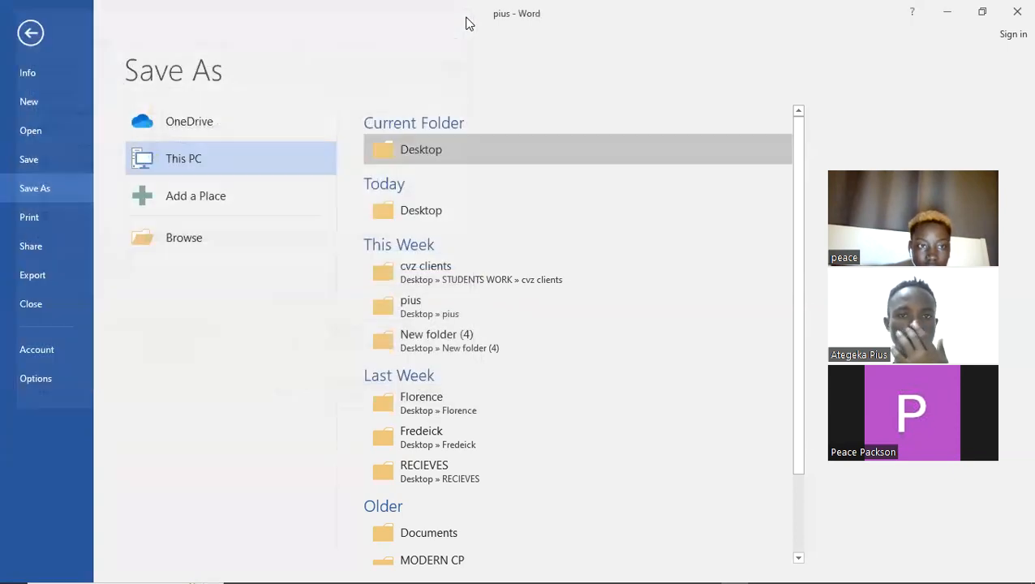
pyautogui.click(31, 34)
# Save a PDF copy of the document to the Desktop as fhfh, with opening after publishing enabled
pyautogui.click(25, 35)
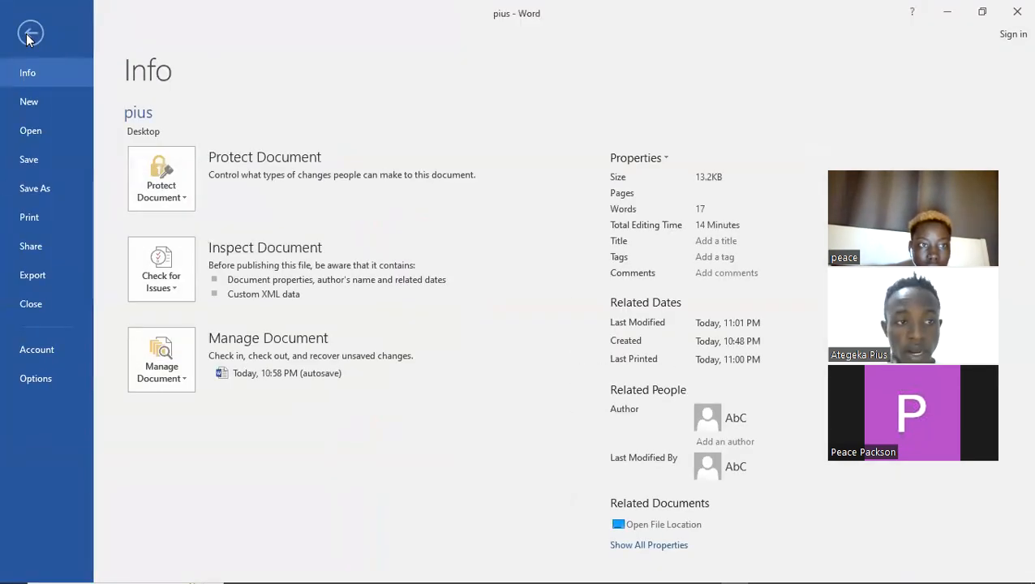
pyautogui.click(55, 188)
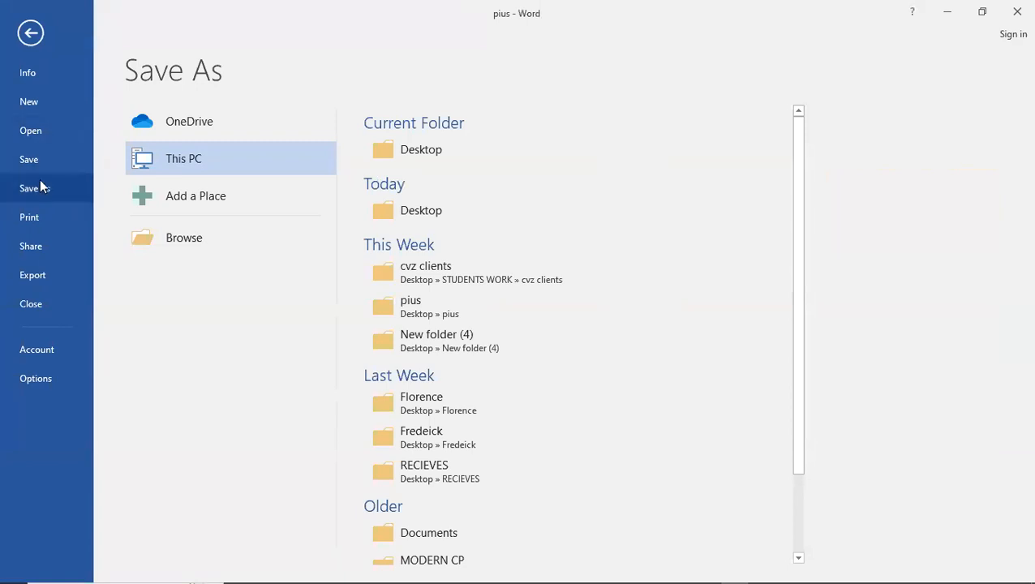
pyautogui.click(260, 164)
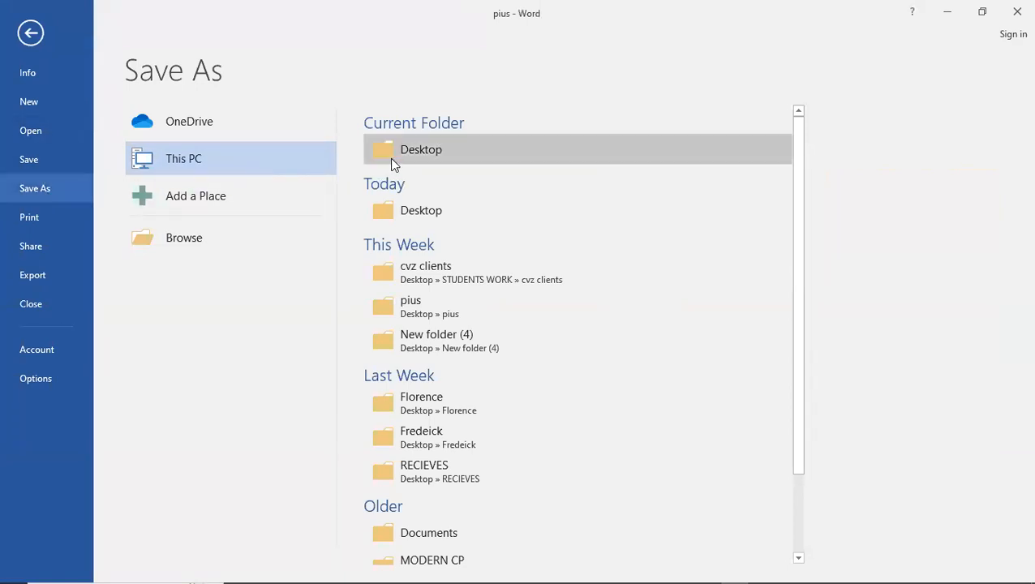
pyautogui.click(413, 155)
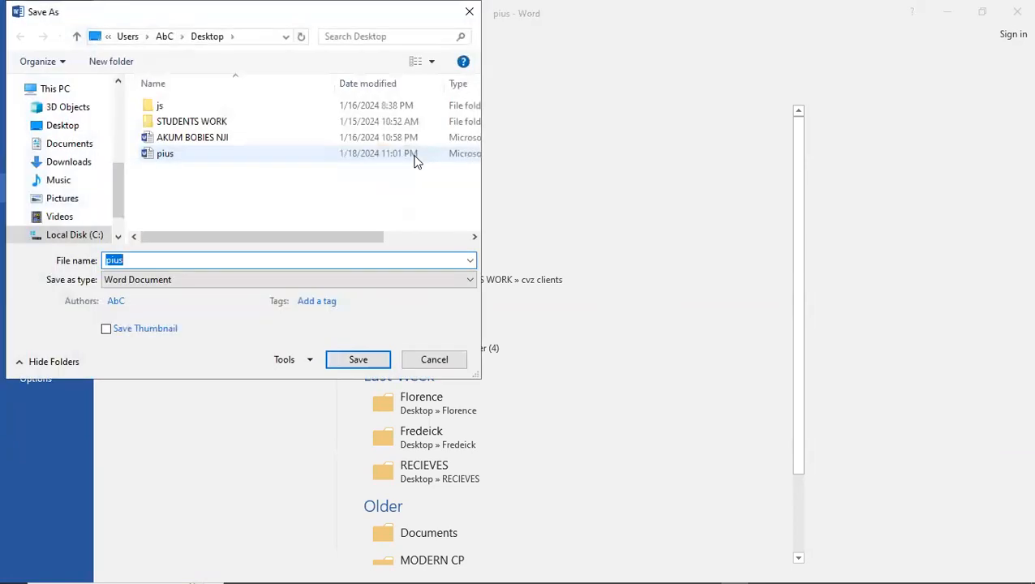
pyautogui.write('fhfh')
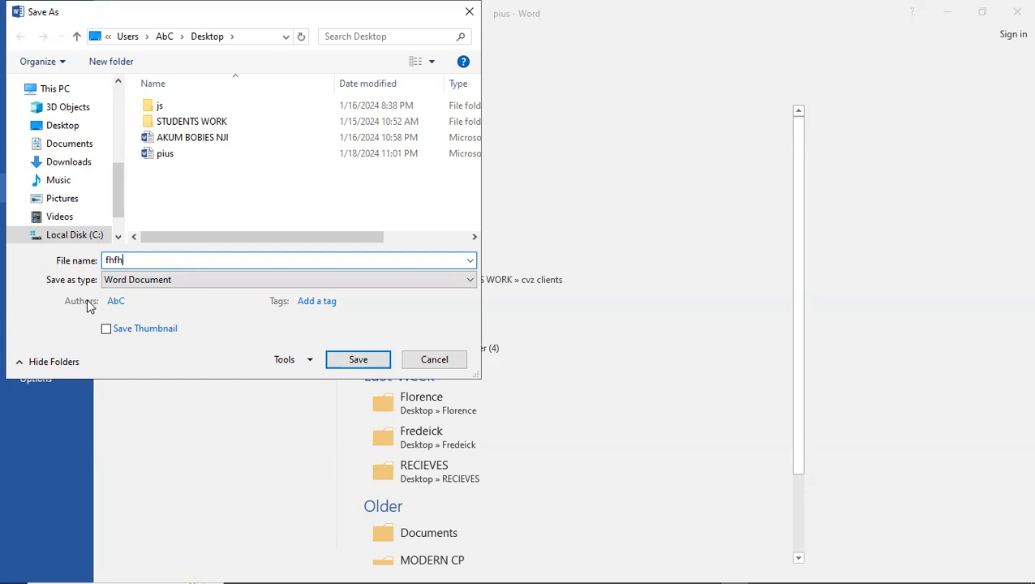
pyautogui.click(173, 280)
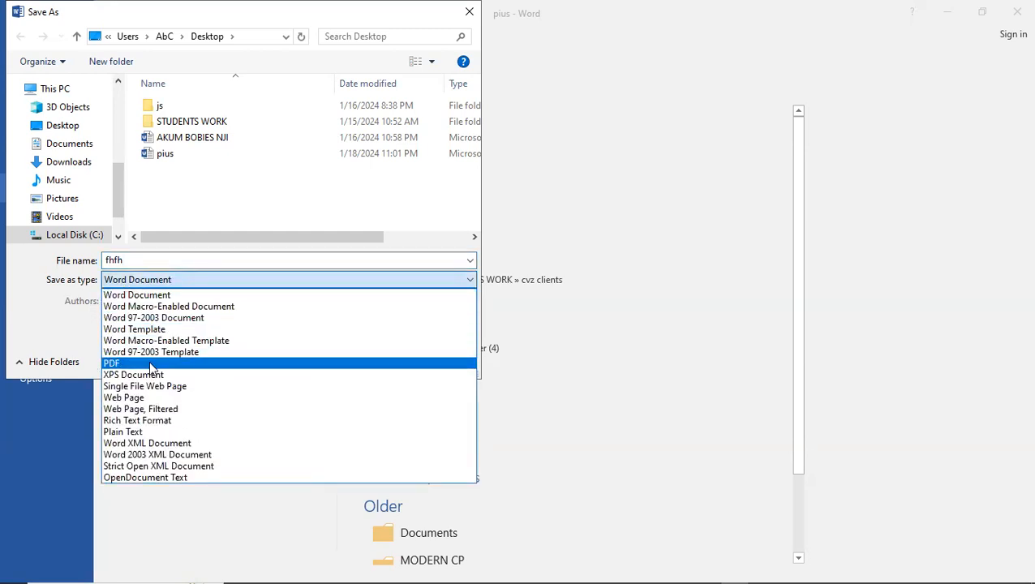
pyautogui.click(150, 364)
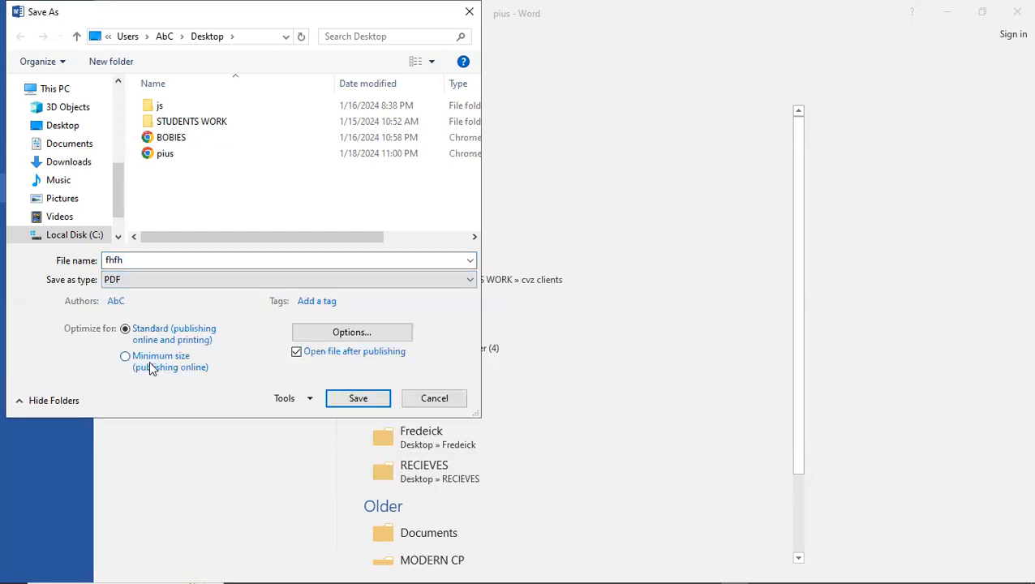
pyautogui.click(358, 399)
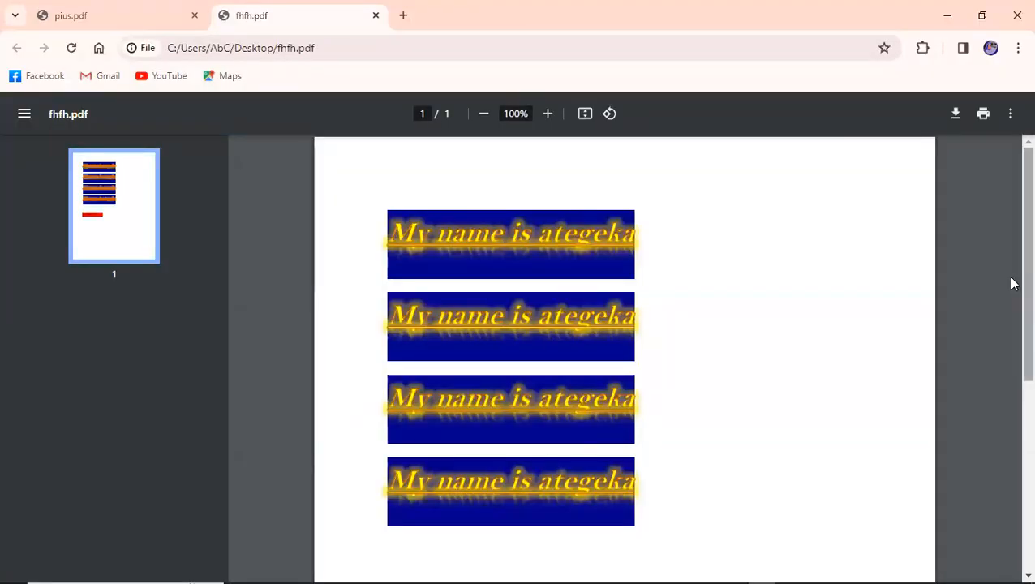
# Look through the exported fhfh PDF down to the expression, and close both the PDF and the Word document
pyautogui.scroll(-2, 1011, 373)
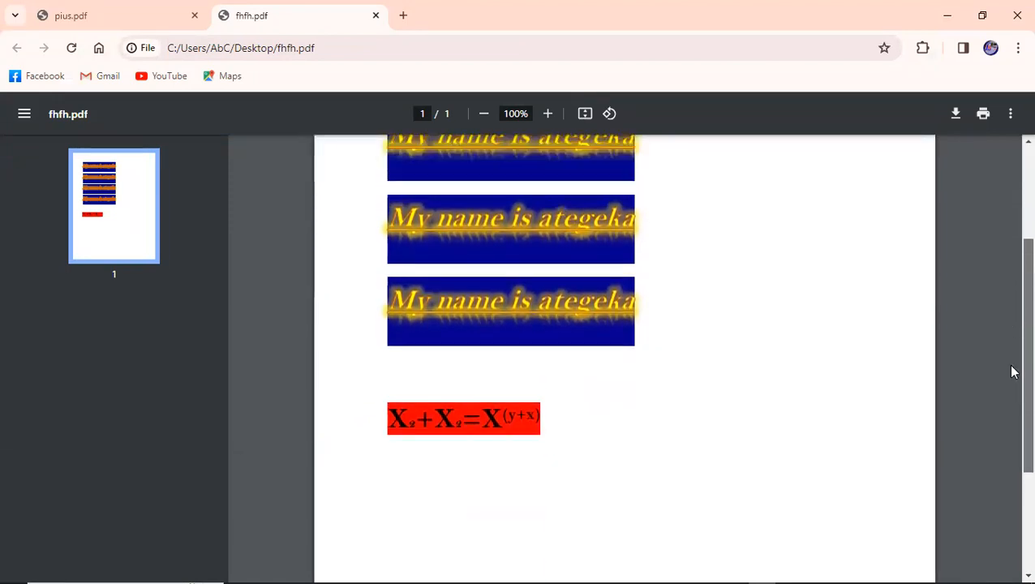
pyautogui.scroll(2, 1006, 295)
pyautogui.scroll(1, 1006, 294)
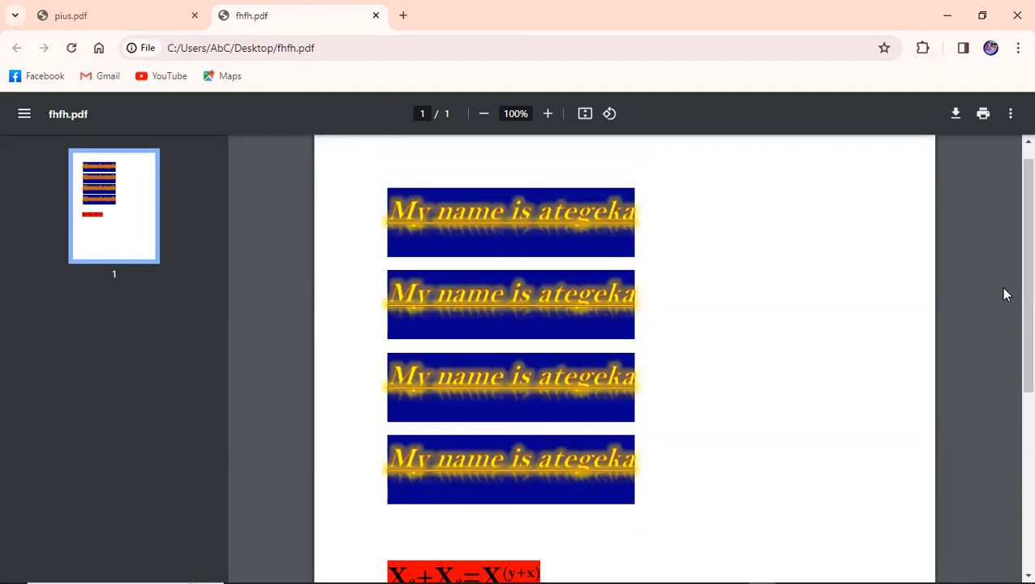
pyautogui.click(1017, 15)
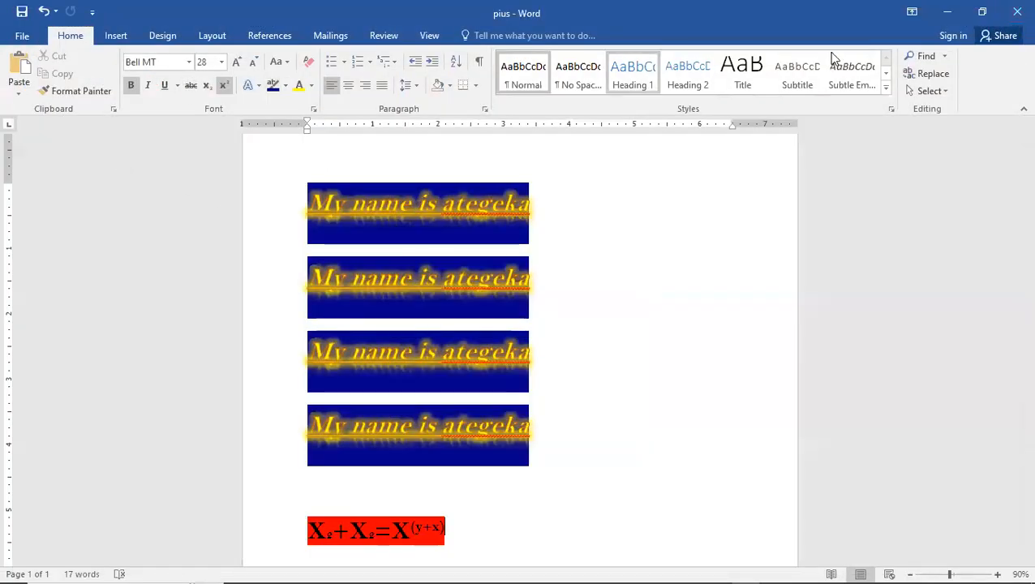
pyautogui.click(1016, 13)
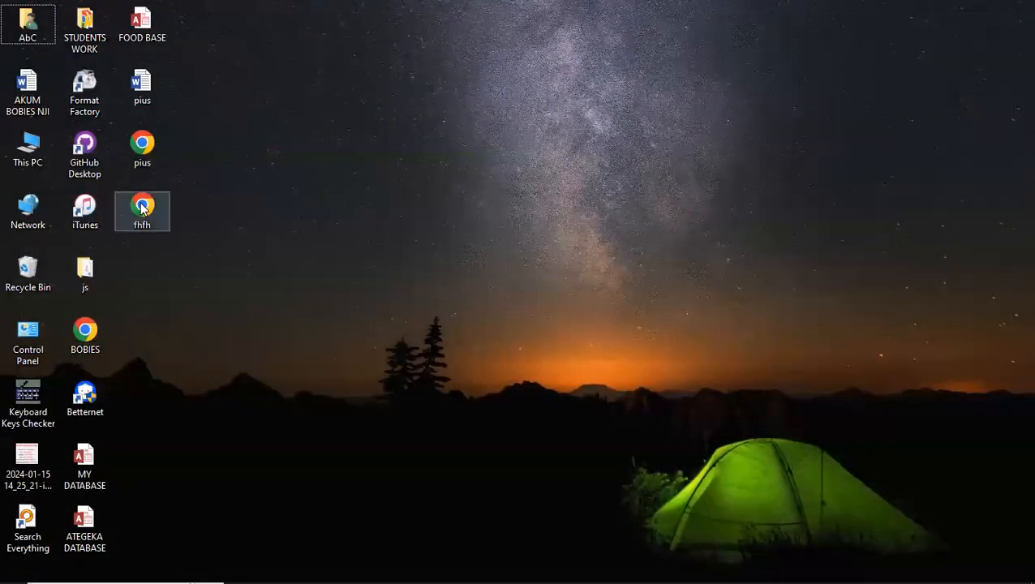
# Open the fhfh PDF and the saved Word document from the desktop to check their contents, closing each one
pyautogui.doubleClick(142, 208)
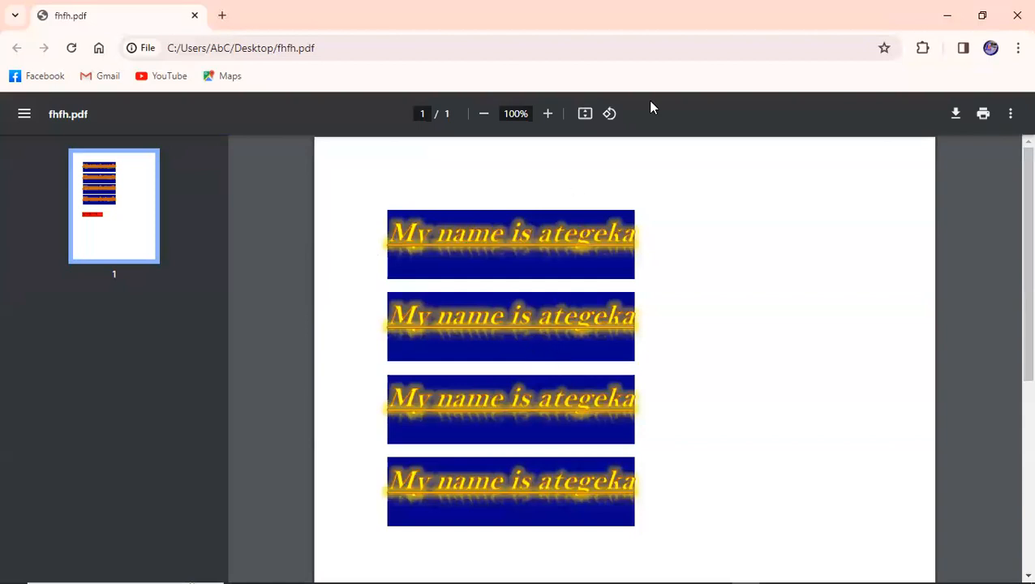
pyautogui.click(1016, 14)
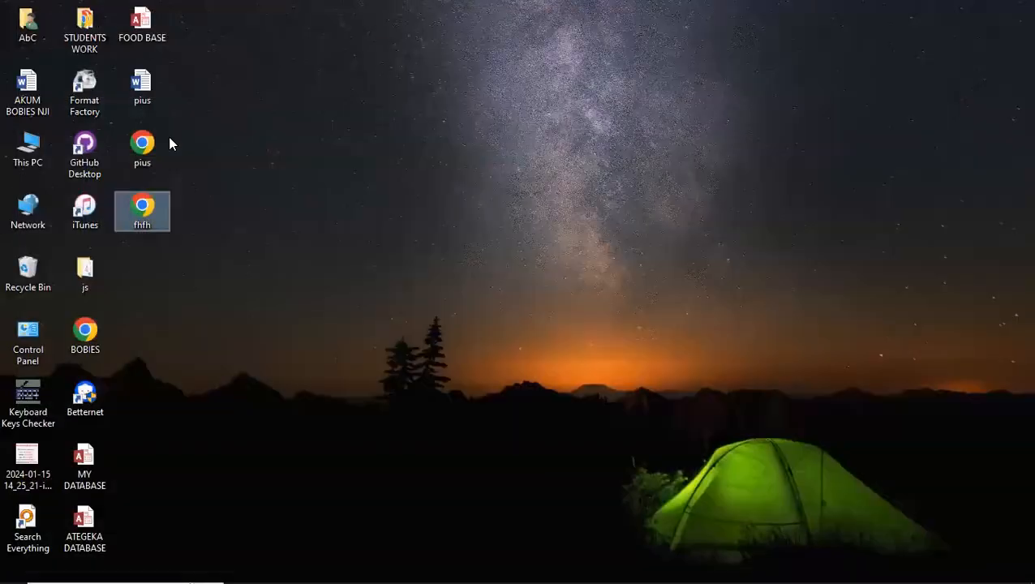
pyautogui.doubleClick(143, 84)
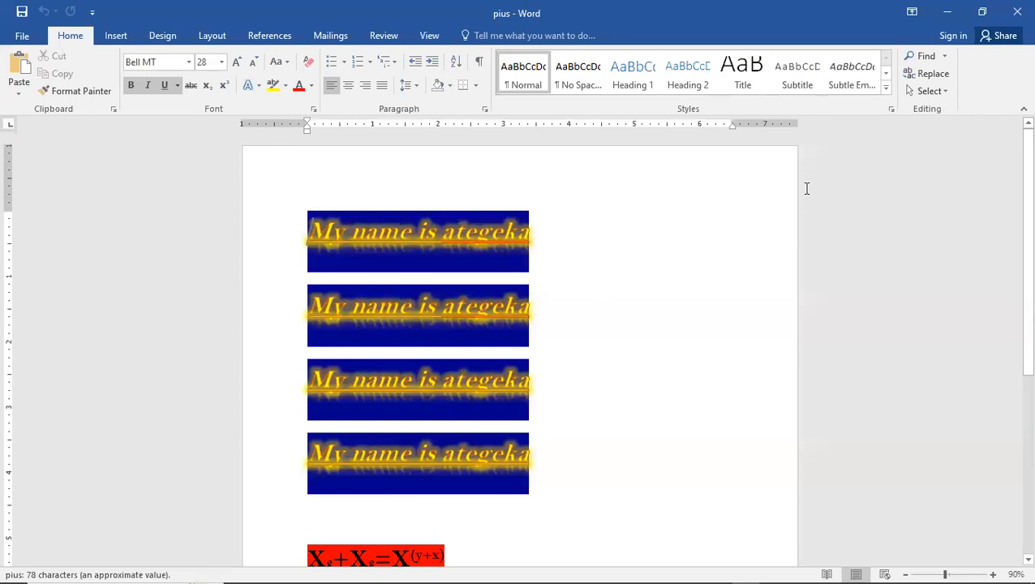
pyautogui.click(1013, 6)
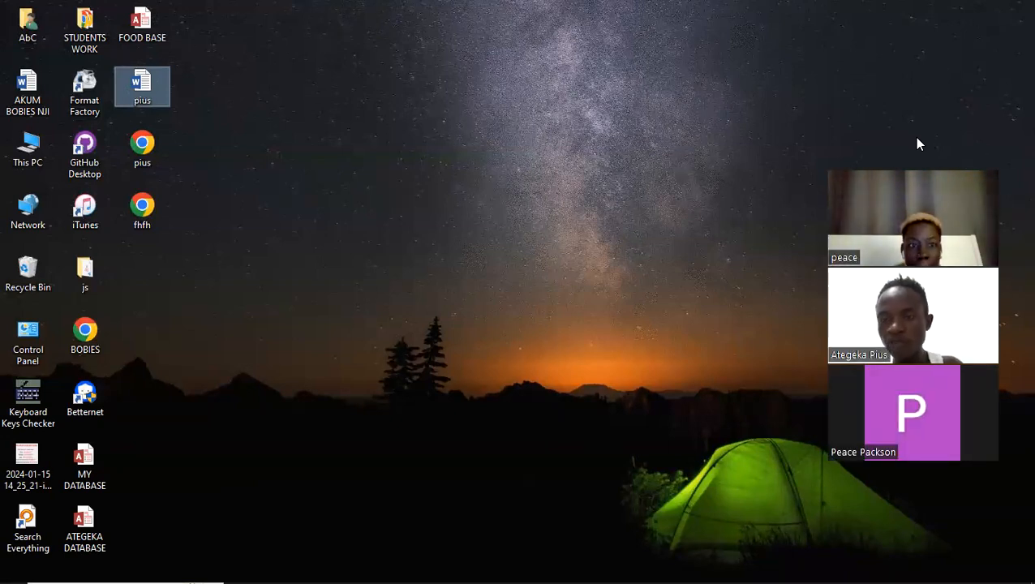
pyautogui.moveTo(917, 143); pyautogui.dragTo(735, 84)
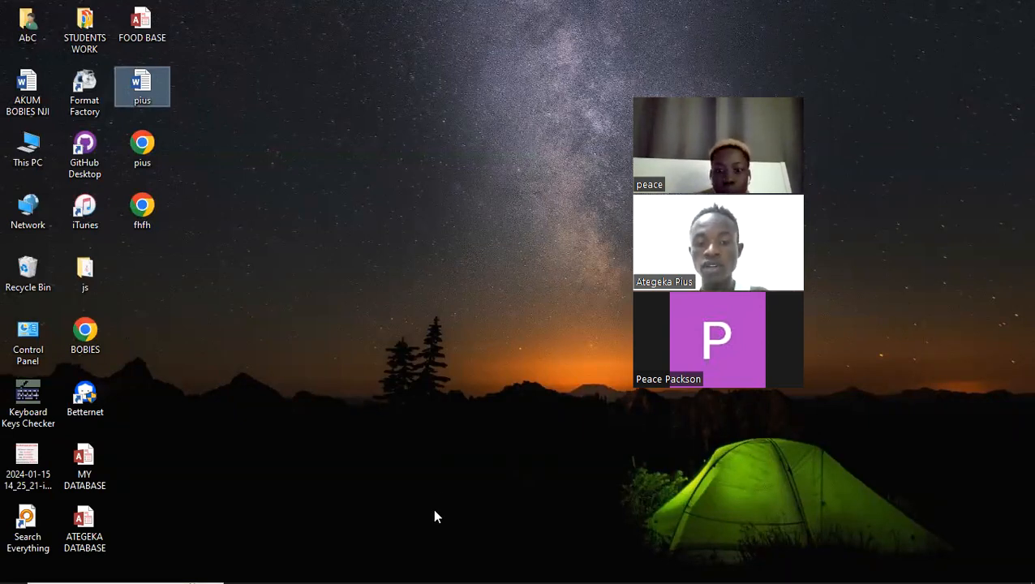
pyautogui.click(522, 274)
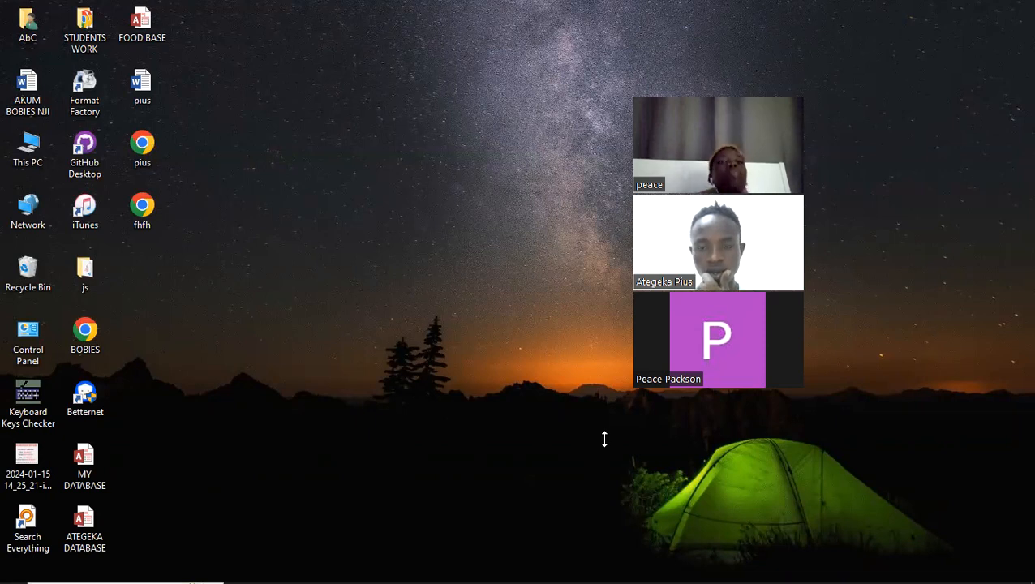
pyautogui.moveTo(728, 82); pyautogui.dragTo(850, 94)
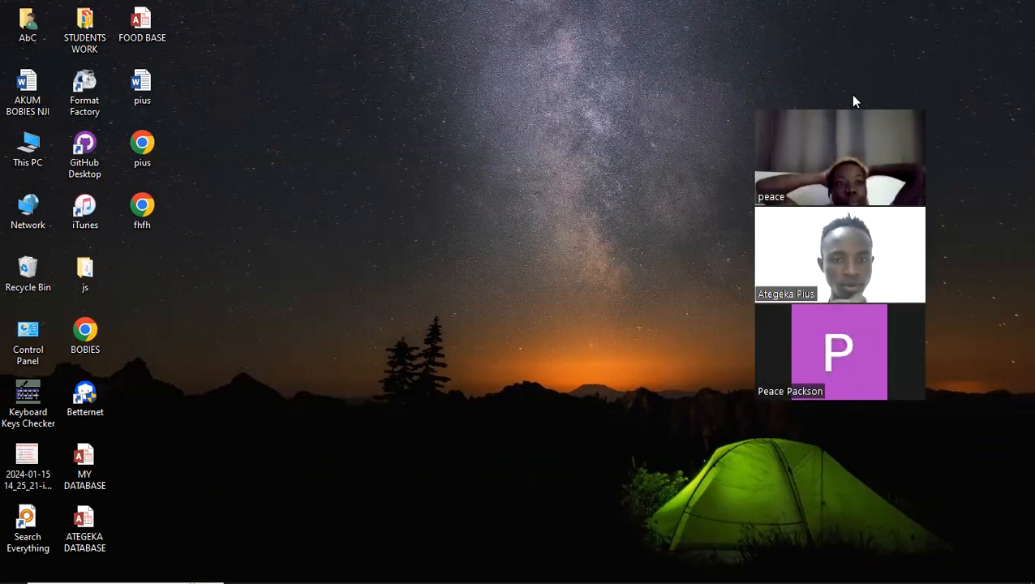